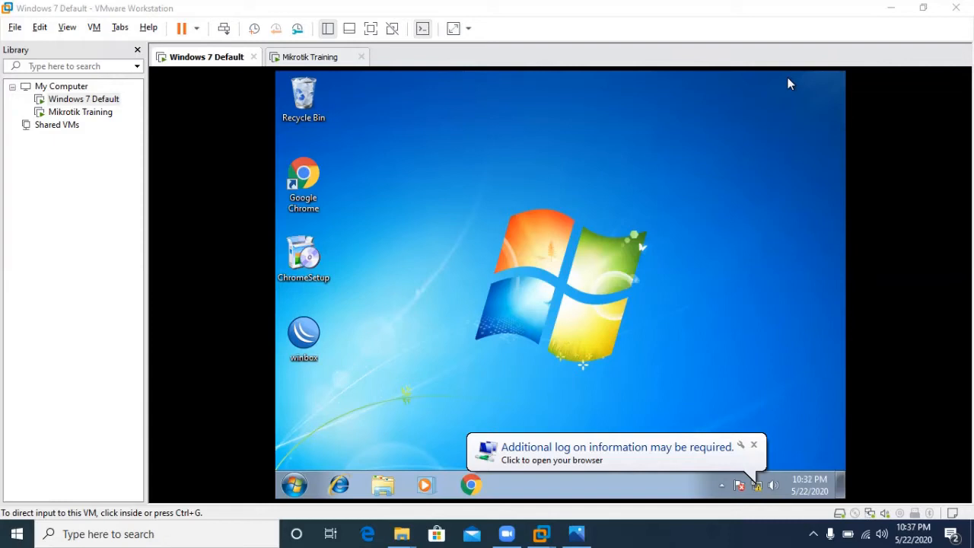
# - View the lab network diagram Slide1.JPG in Photos, then return to VMware Workstation
pyautogui.click(576, 534)
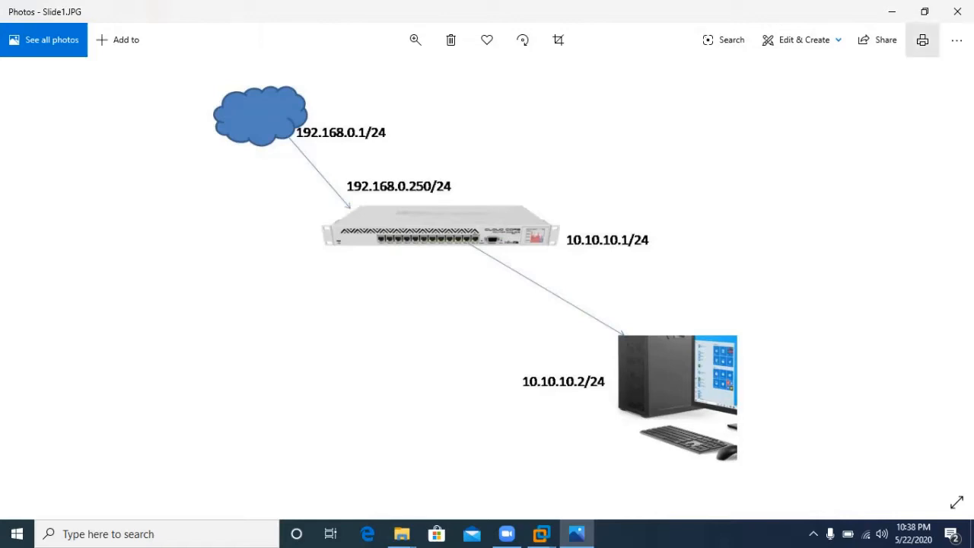
pyautogui.click(892, 12)
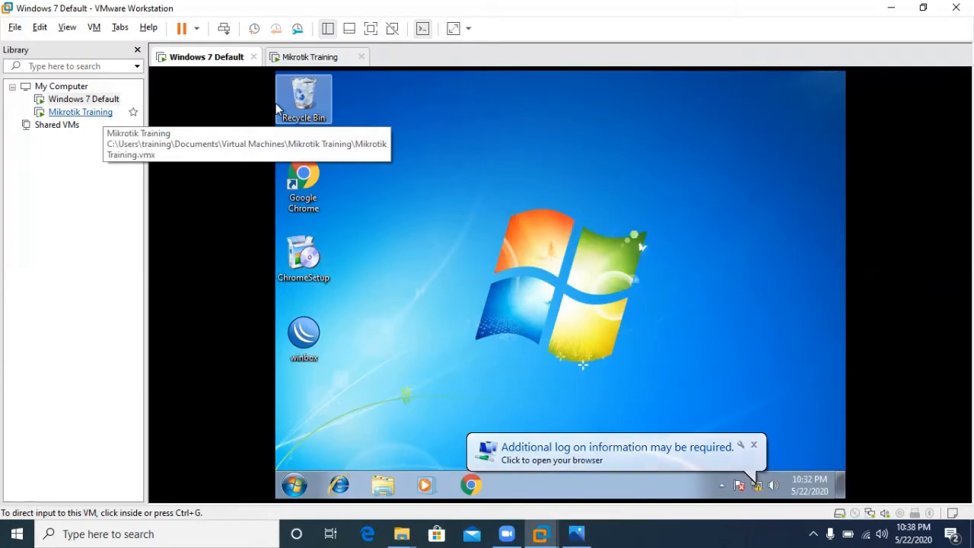
# - Log in to the Mikrotik Training router console as admin with a blank password
pyautogui.click(80, 112)
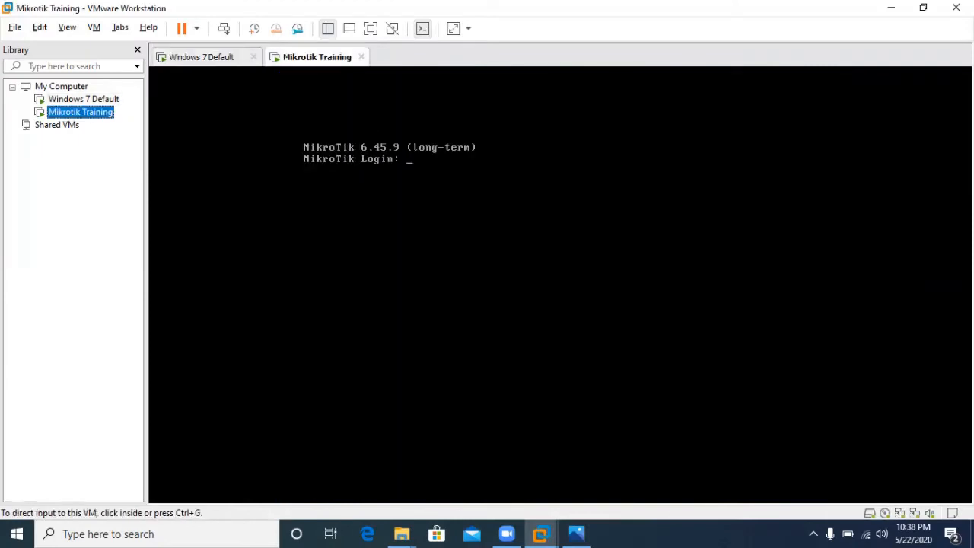
pyautogui.click(560, 284)
pyautogui.write('admin')
pyautogui.press('Return')
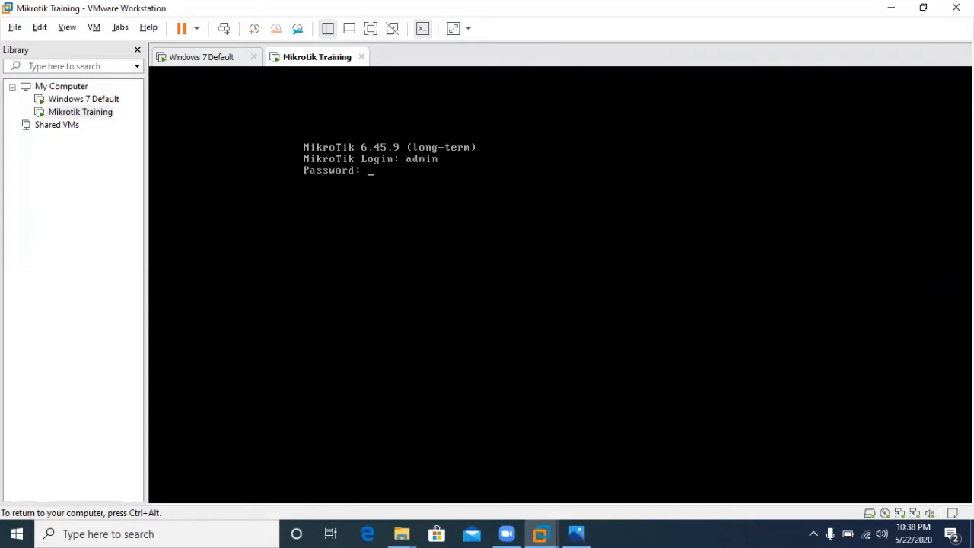
pyautogui.press('Return')
# - Print the router's IP addresses with 'ip address print' and run 'export all'
pyautogui.press('Return')
pyautogui.press('Return')
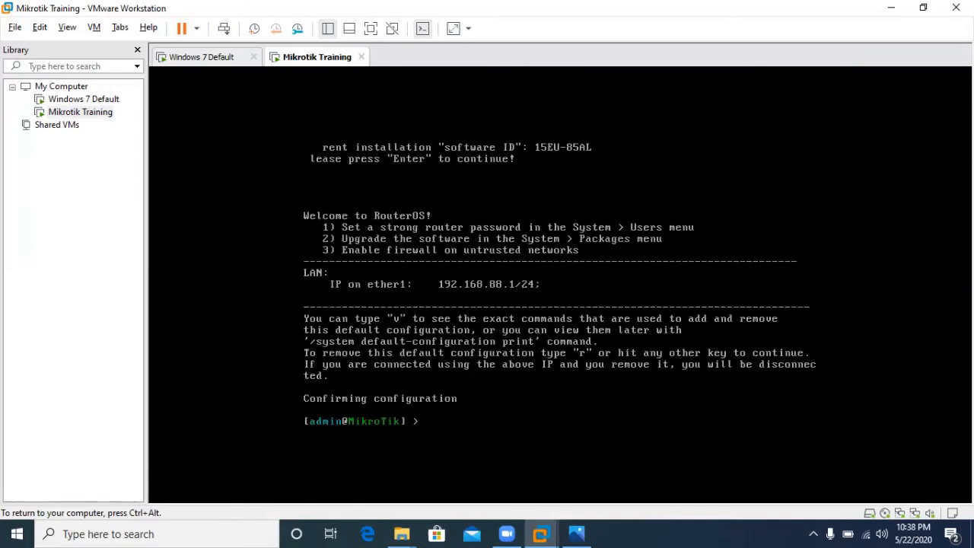
pyautogui.write('ip address print')
pyautogui.press('Return')
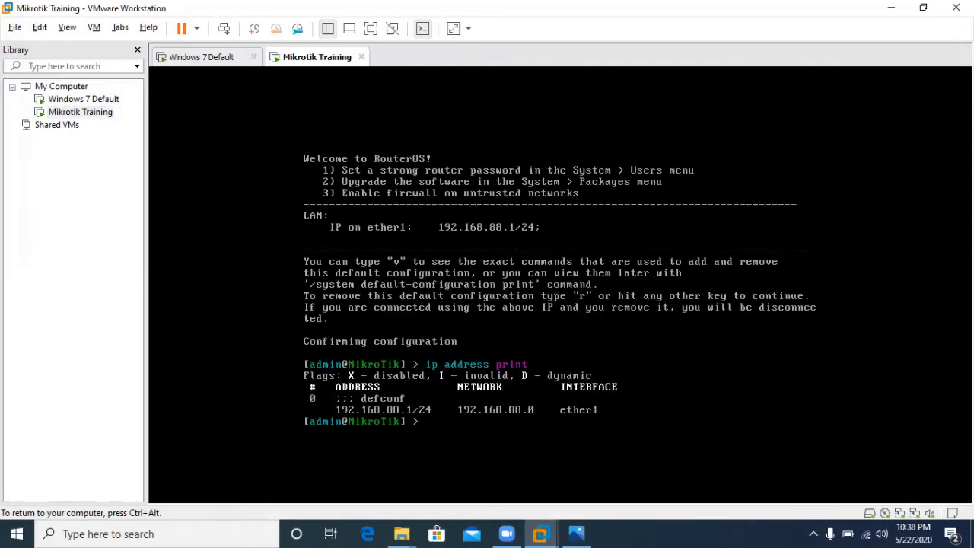
pyautogui.write('export all')
pyautogui.press('Return')
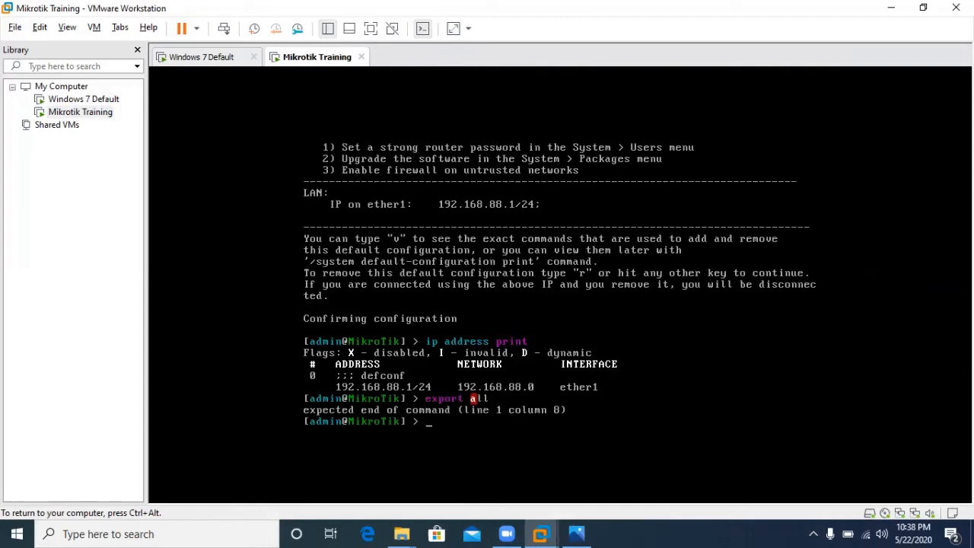
# - List the export options, then run 'interface print' to show ether1 and ether2
pyautogui.press('BackSpace')
pyautogui.press('BackSpace')
pyautogui.press('BackSpace')
pyautogui.write('export')
pyautogui.press('Tab')
pyautogui.press('Tab')
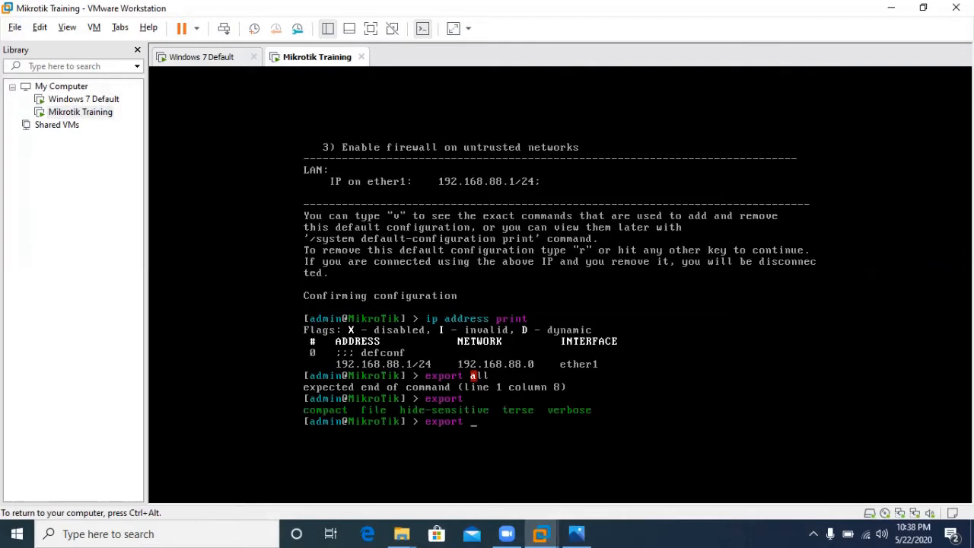
pyautogui.press('BackSpace')
pyautogui.press('BackSpace')
pyautogui.press('BackSpace')
pyautogui.press('BackSpace')
pyautogui.press('BackSpace')
pyautogui.press('BackSpace')
pyautogui.press('BackSpace')
pyautogui.write('terface print')
pyautogui.press('Return')
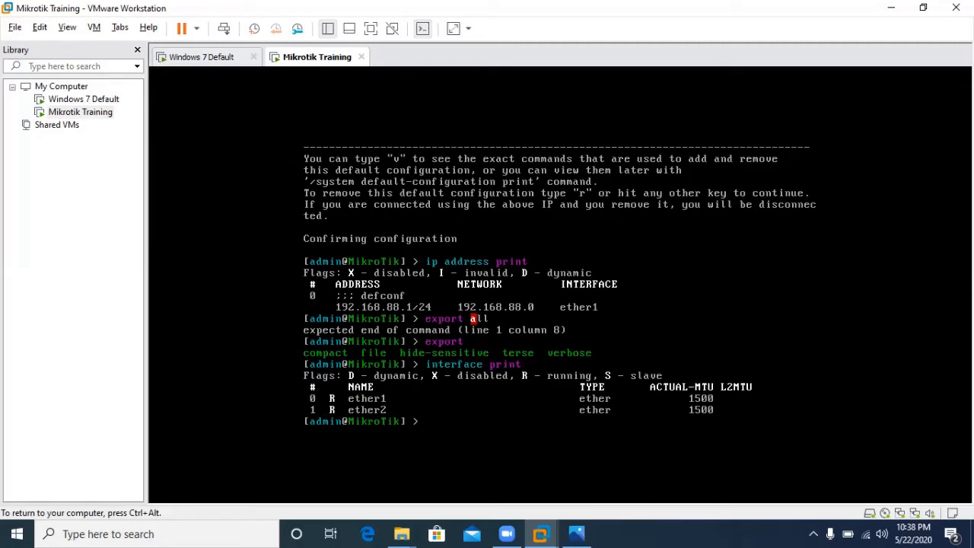
pyautogui.hotkey('ctrl', 'alt')
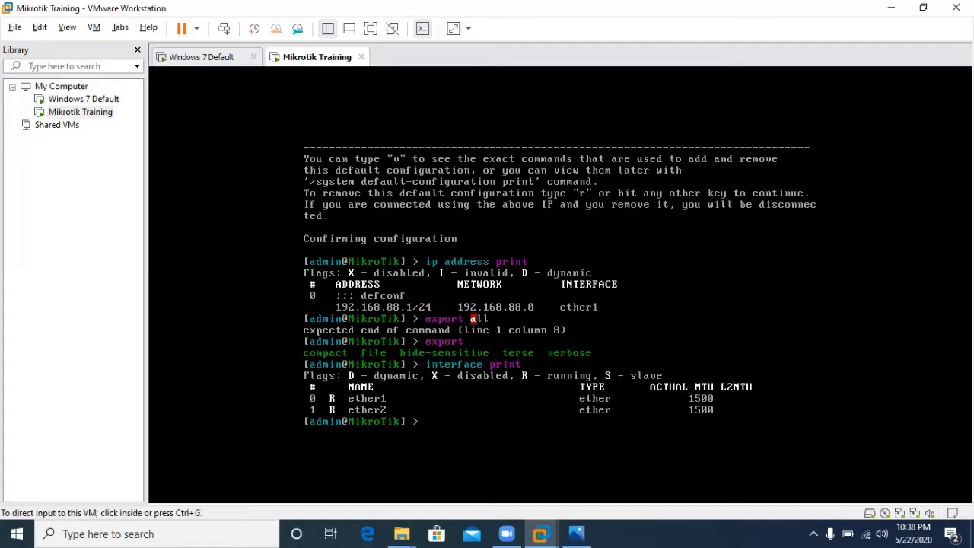
# - On the Windows 7 Default VM, run ipconfig in a command prompt
pyautogui.click(84, 99)
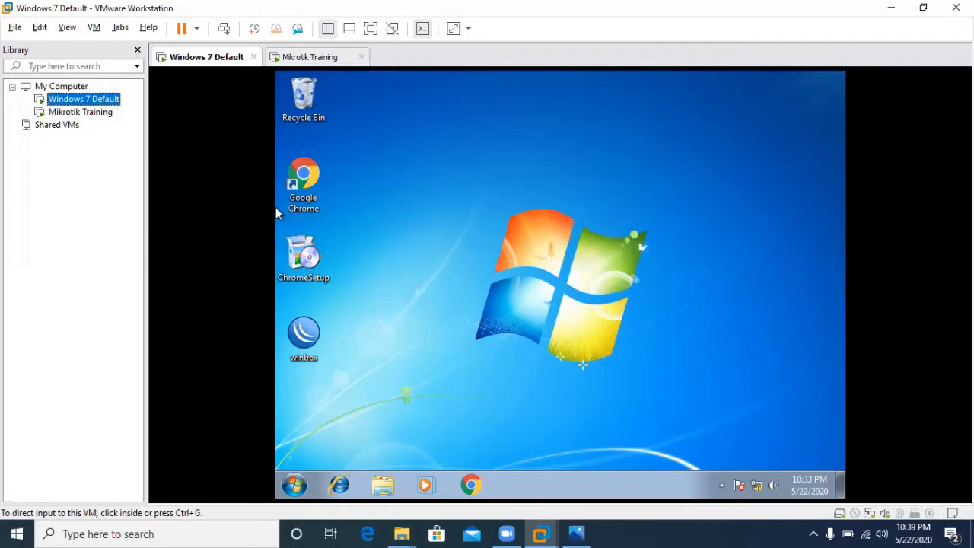
pyautogui.click(305, 347)
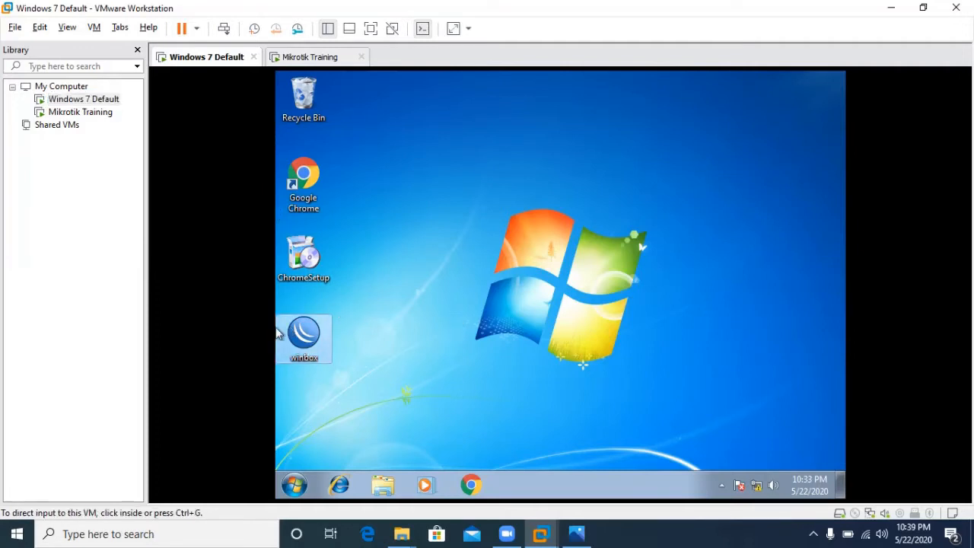
pyautogui.click(296, 491)
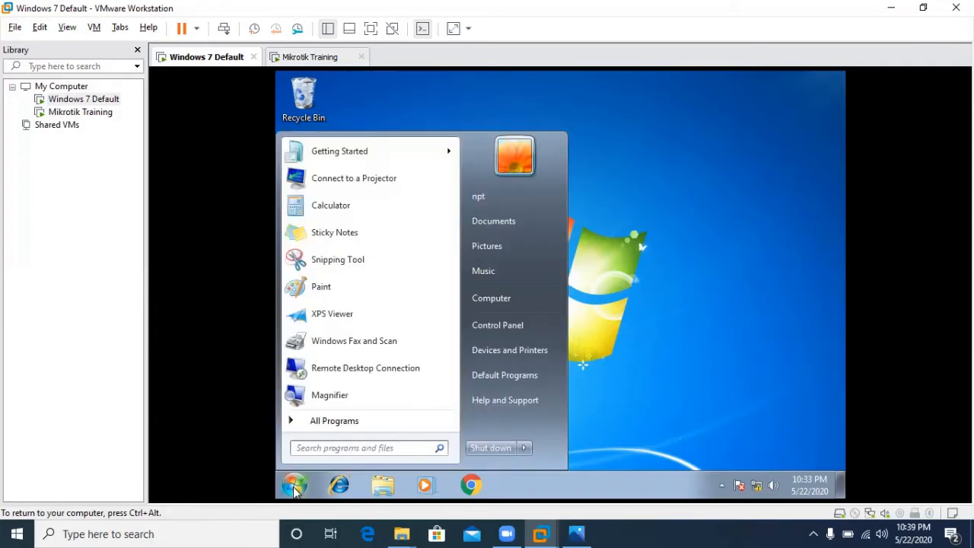
pyautogui.write('cmd')
pyautogui.press('Return')
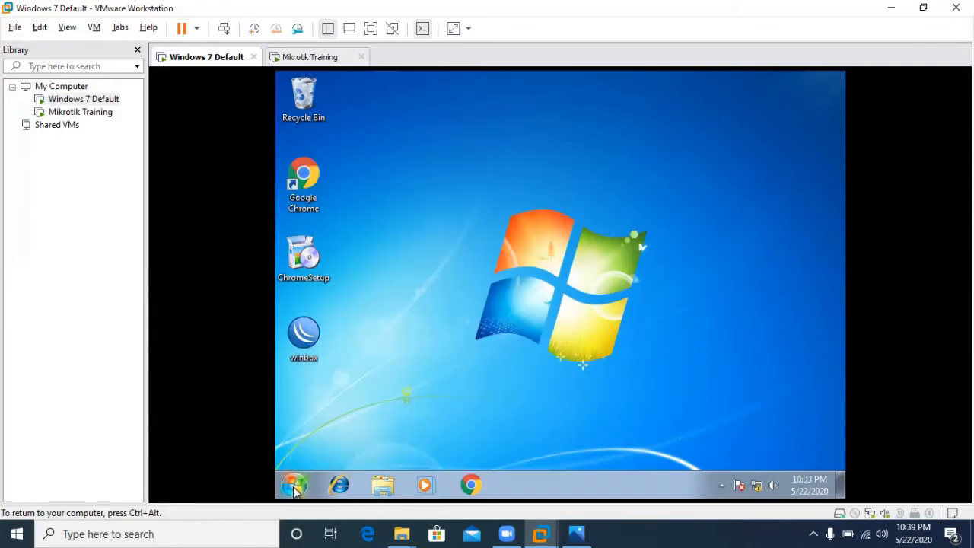
pyautogui.write('ipconfig')
pyautogui.press('Return')
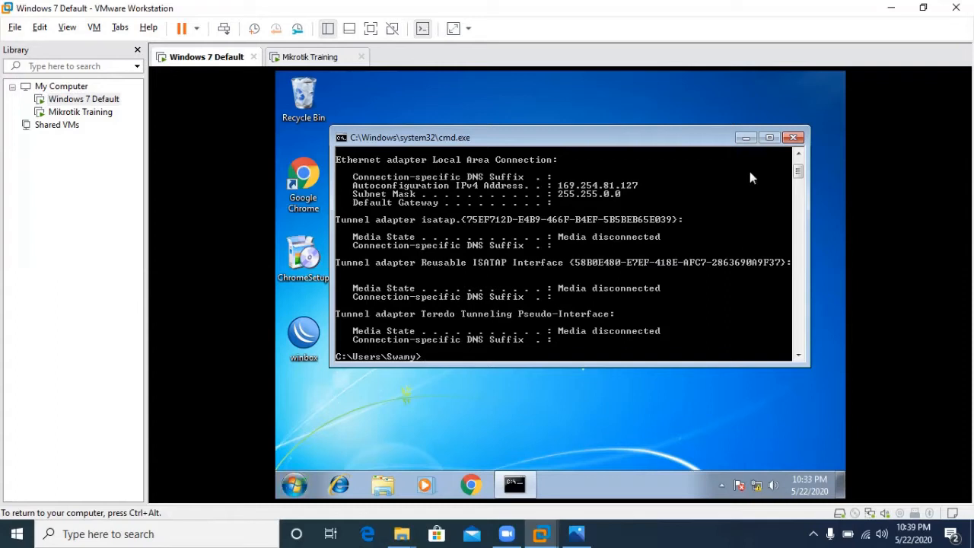
# - Launch winbox.exe from the Windows 7 desktop and allow it to run
pyautogui.click(794, 137)
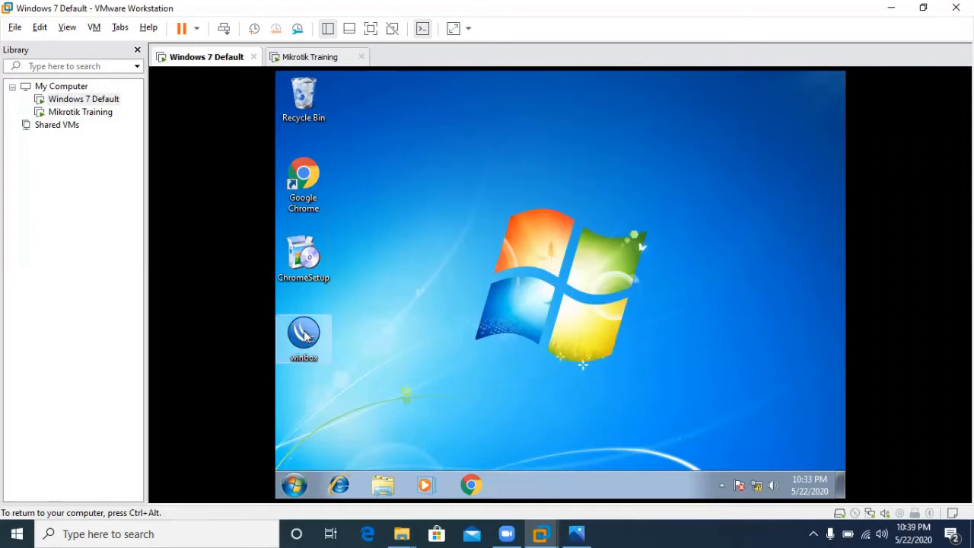
pyautogui.doubleClick(304, 335)
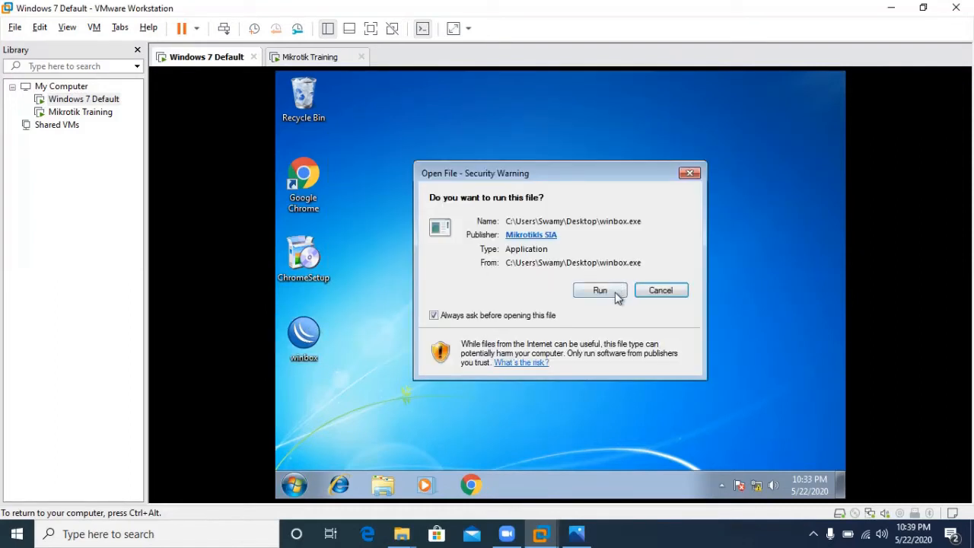
pyautogui.click(614, 292)
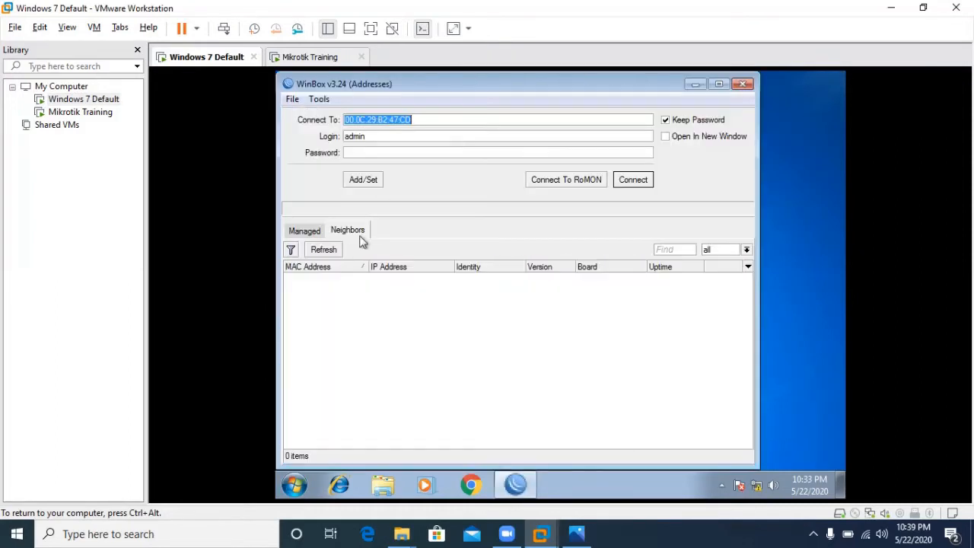
# - Connect WinBox to the discovered MikroTik router by its MAC address and open PPP
pyautogui.click(323, 249)
pyautogui.click(315, 228)
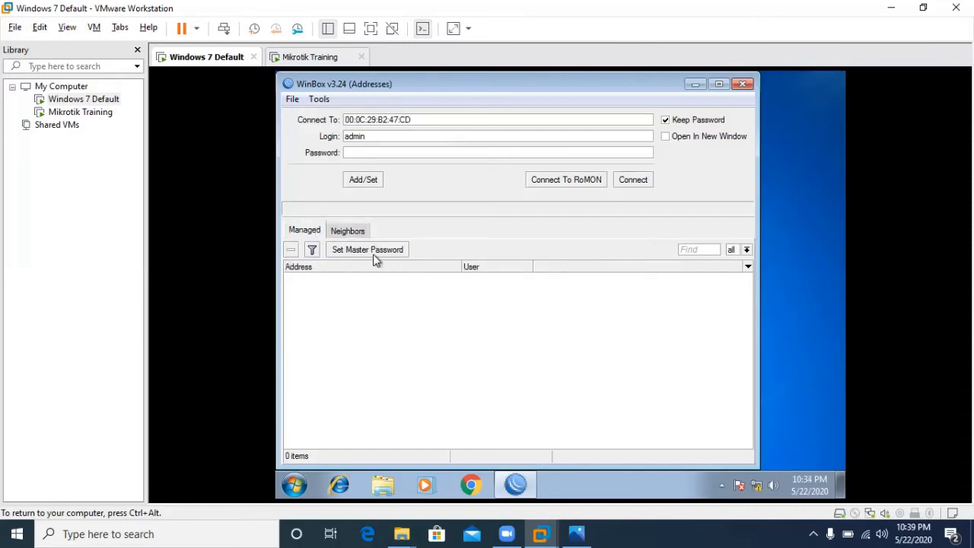
pyautogui.click(352, 233)
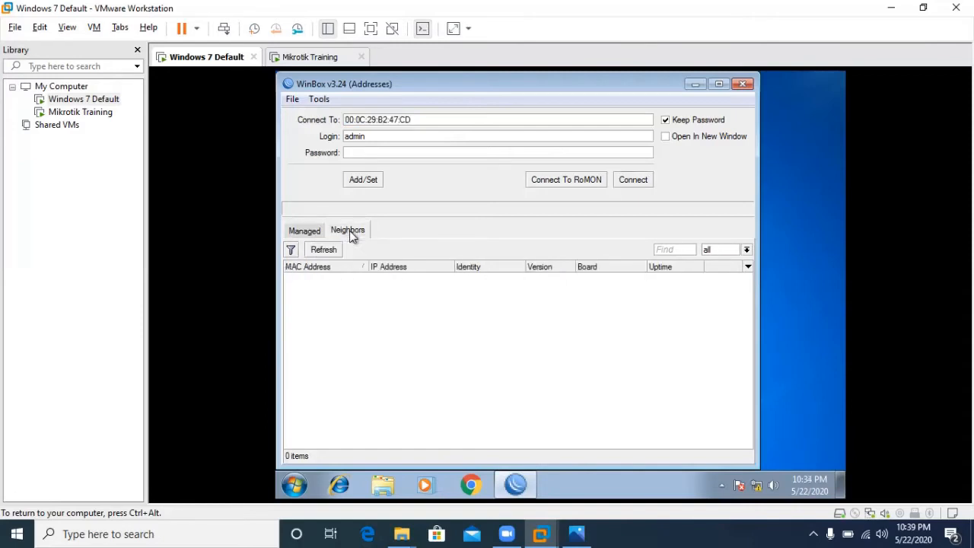
pyautogui.click(323, 278)
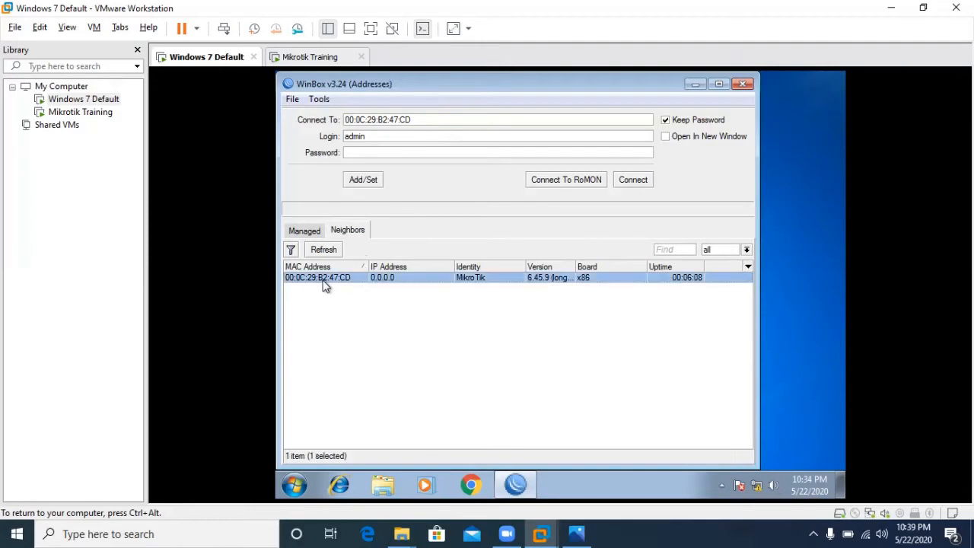
pyautogui.click(633, 180)
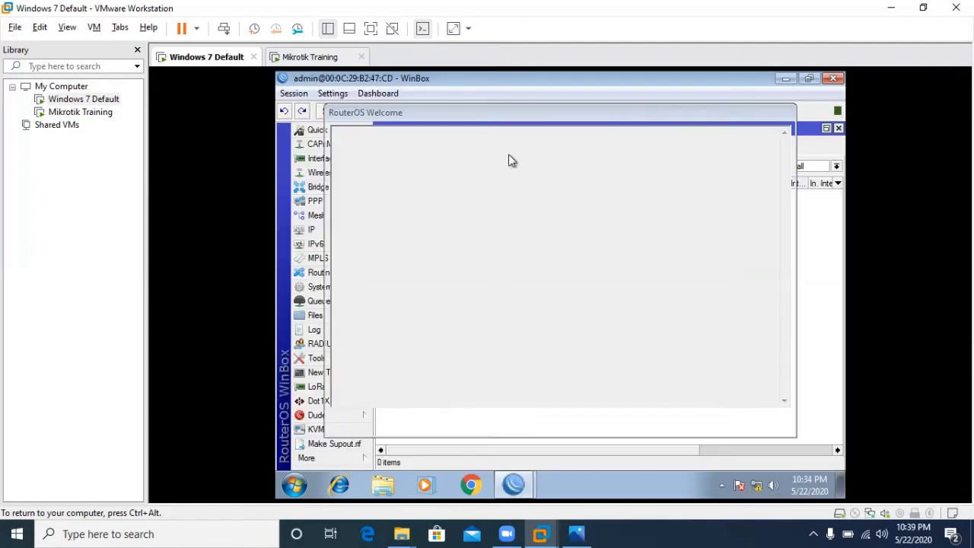
pyautogui.click(775, 422)
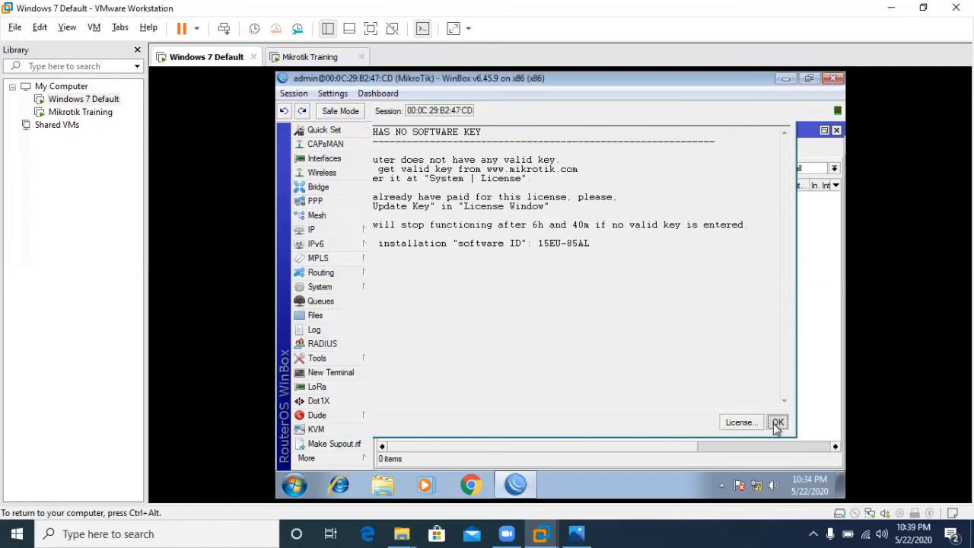
pyautogui.click(316, 202)
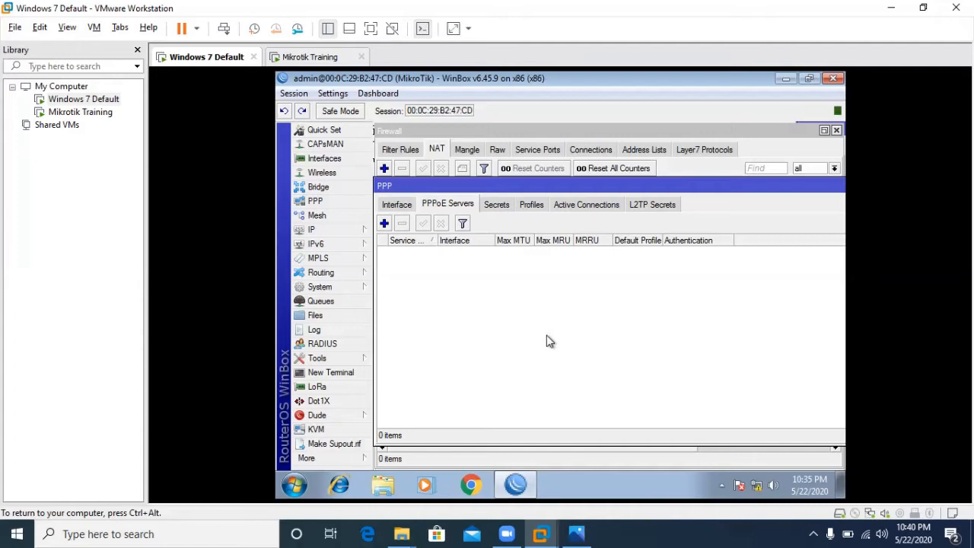
# - Delete the default 192.168.88.1/24 address from the router's IP address list
pyautogui.click(318, 229)
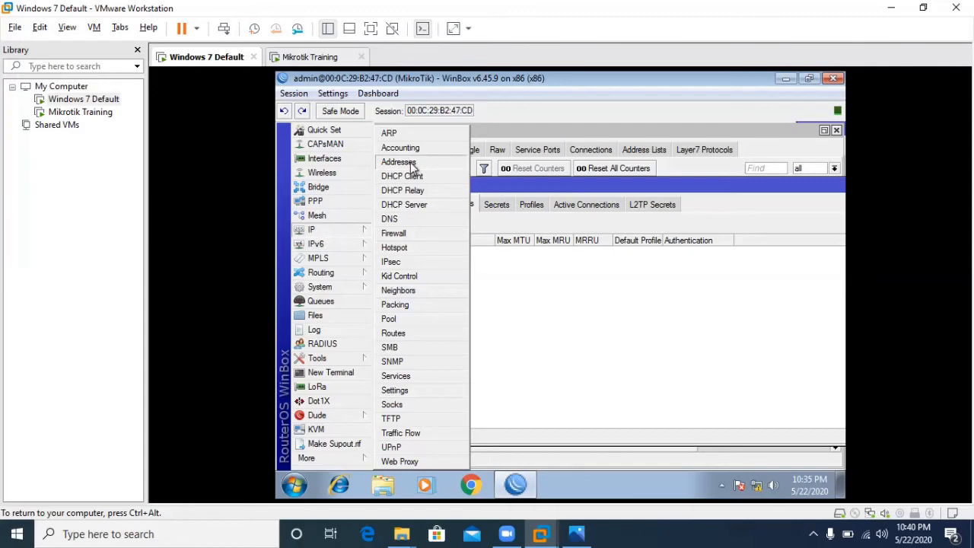
pyautogui.click(399, 162)
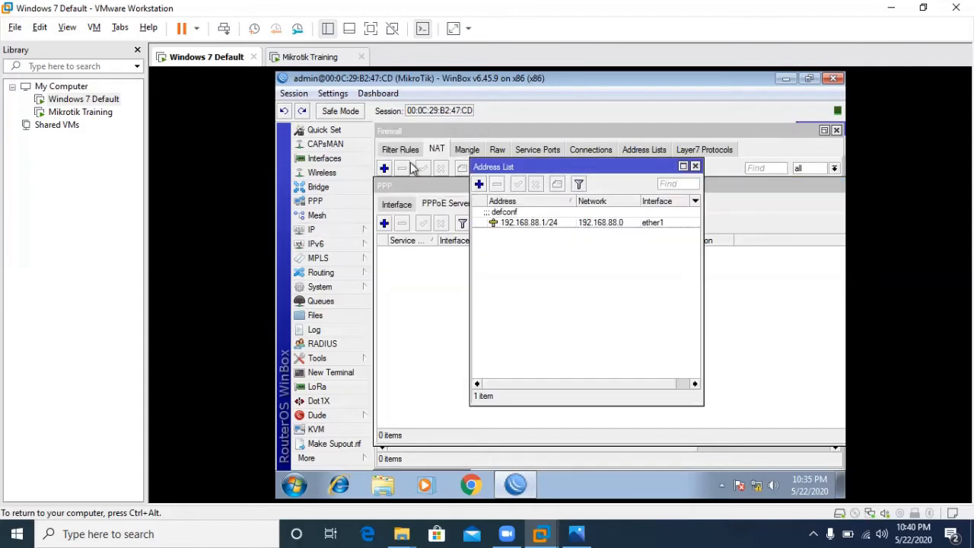
pyautogui.click(572, 224)
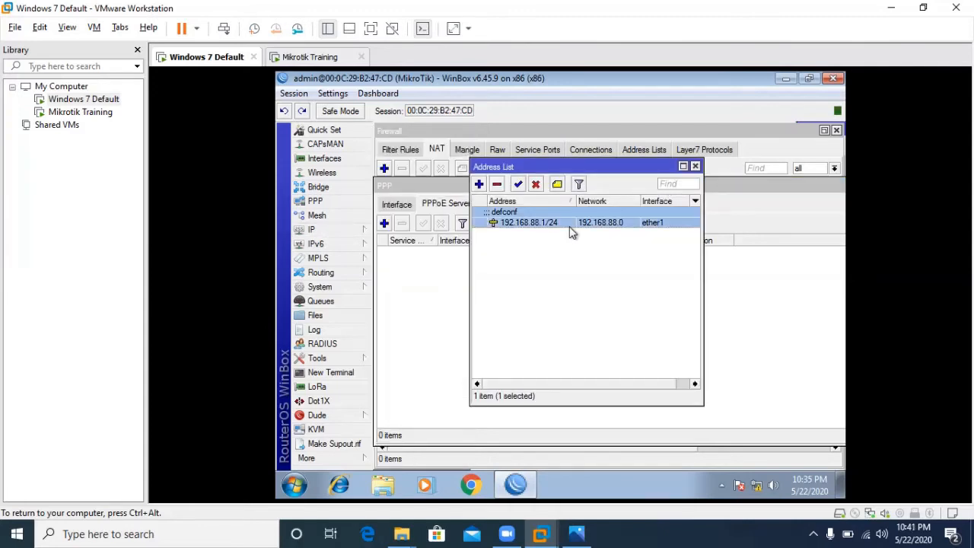
pyautogui.click(499, 185)
pyautogui.click(694, 166)
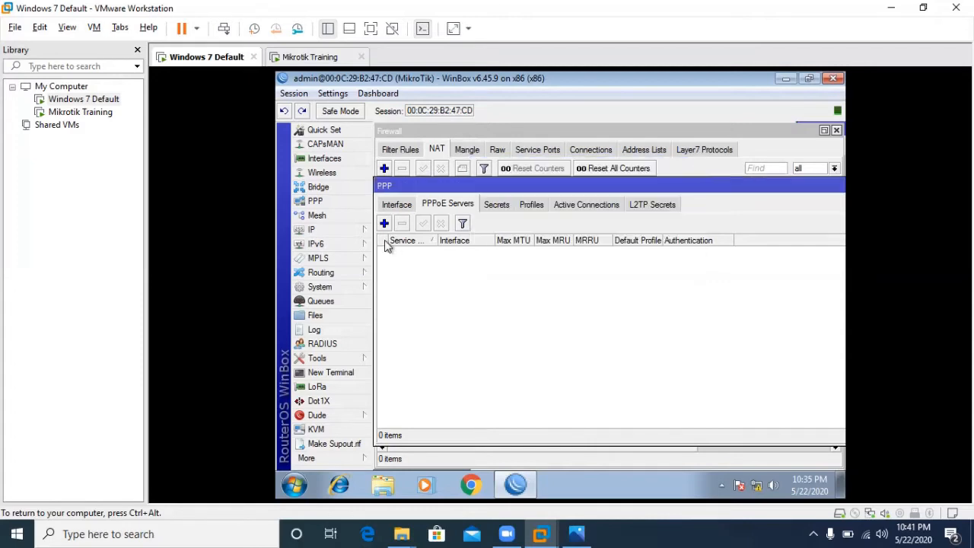
# - Add a DHCP client on ether1, obtaining 192.168.0.4/24 via gateway 192.168.0.1
pyautogui.click(348, 231)
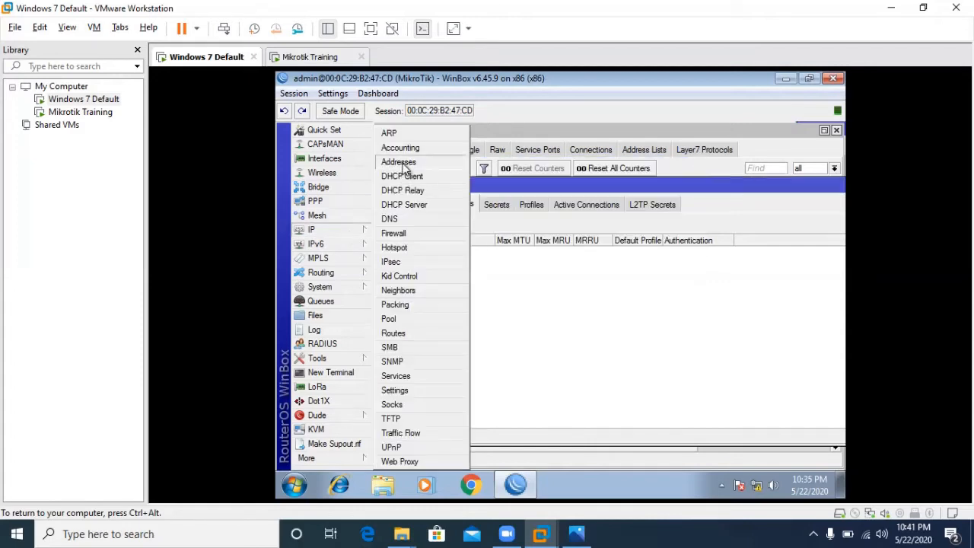
pyautogui.click(403, 177)
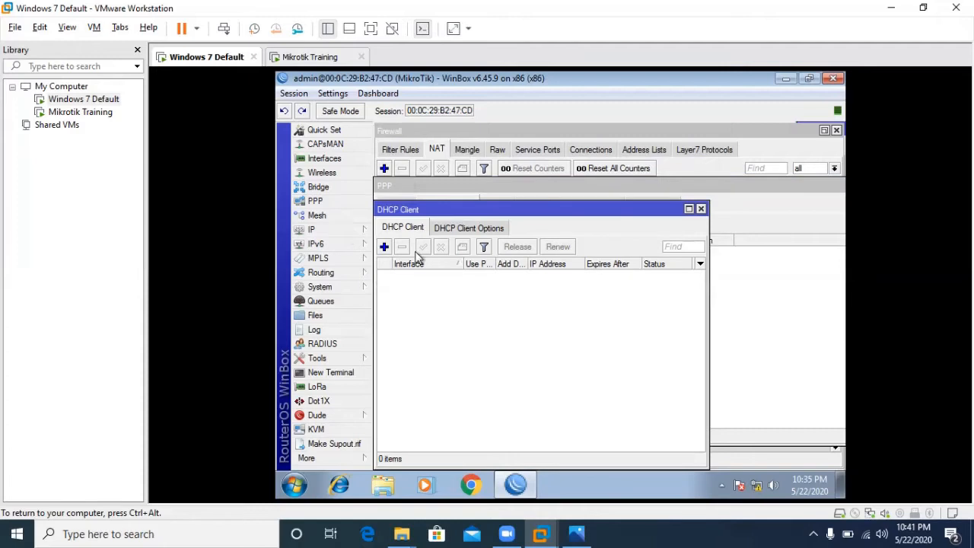
pyautogui.click(384, 249)
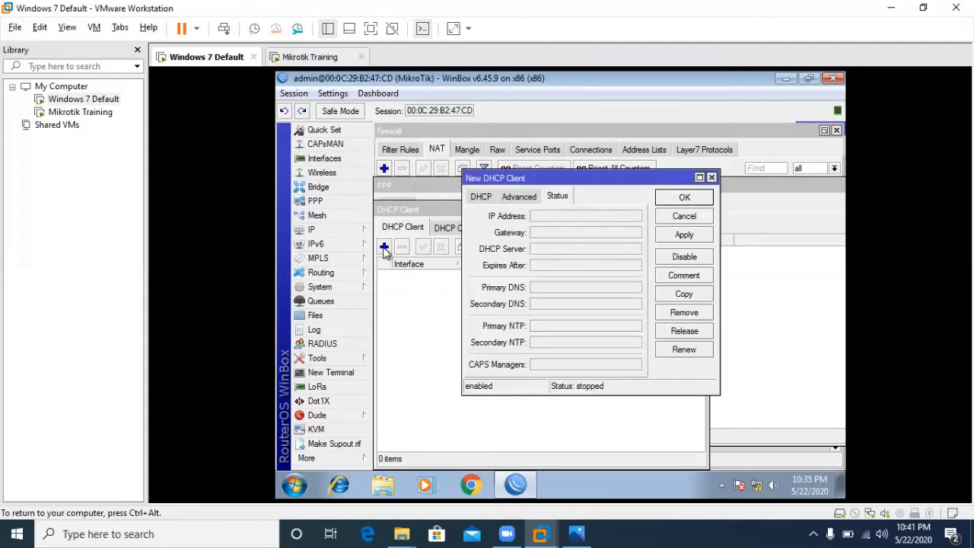
pyautogui.click(483, 198)
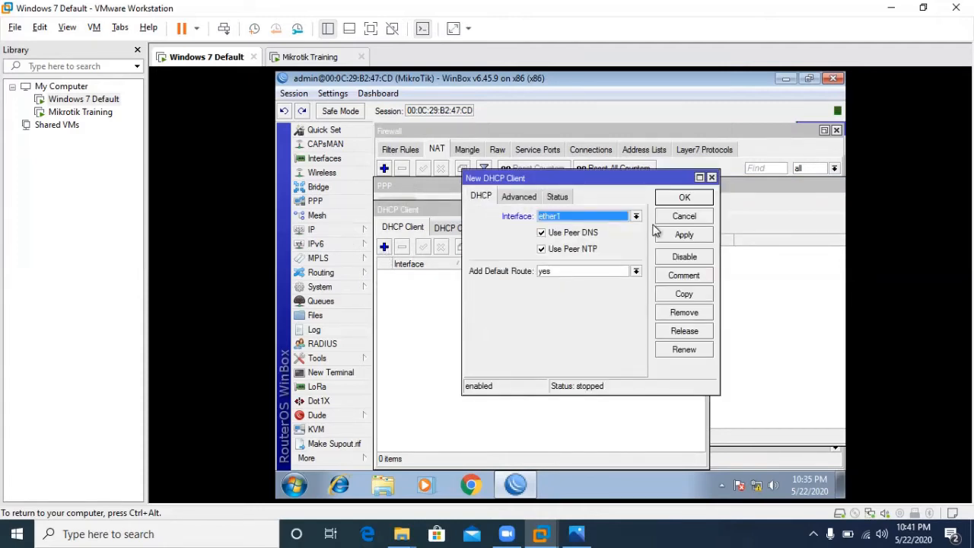
pyautogui.click(693, 239)
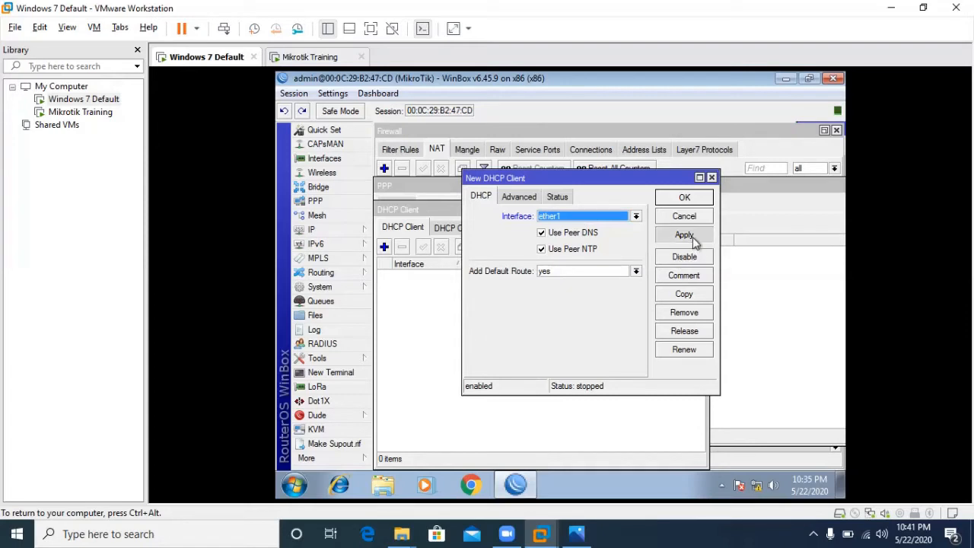
pyautogui.click(559, 197)
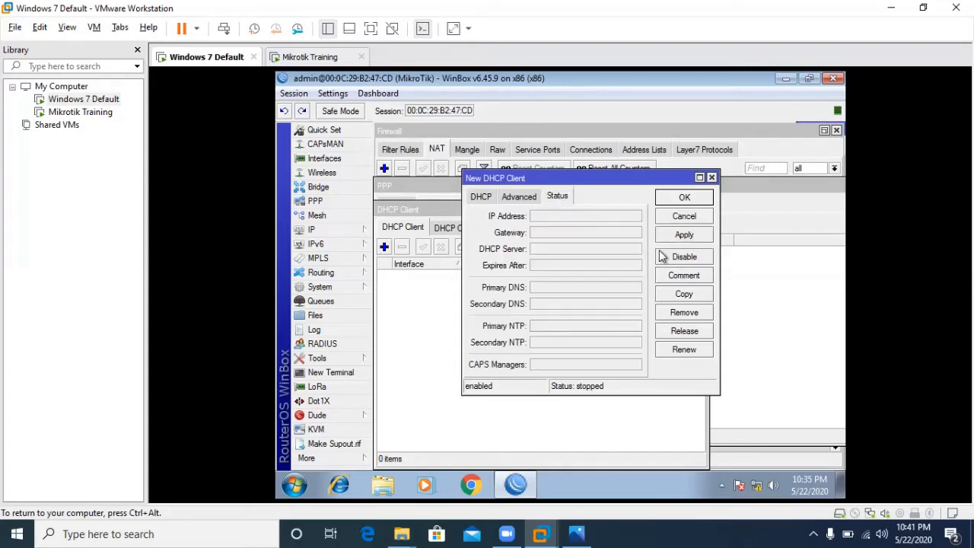
pyautogui.click(684, 237)
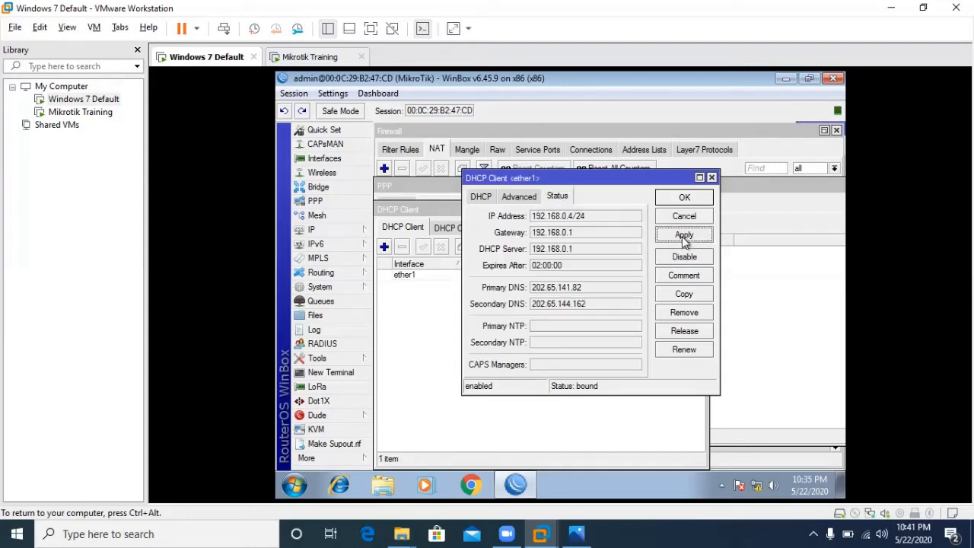
pyautogui.click(685, 200)
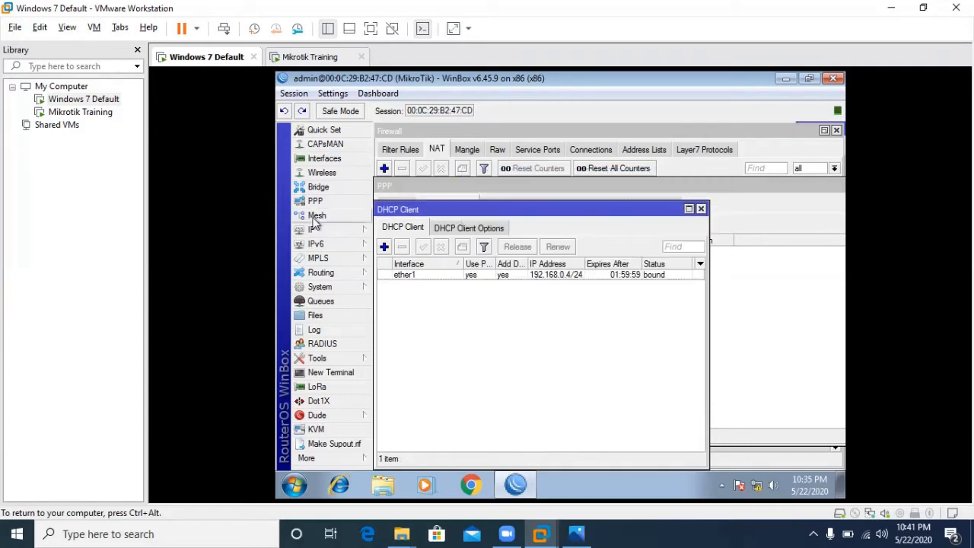
pyautogui.click(701, 208)
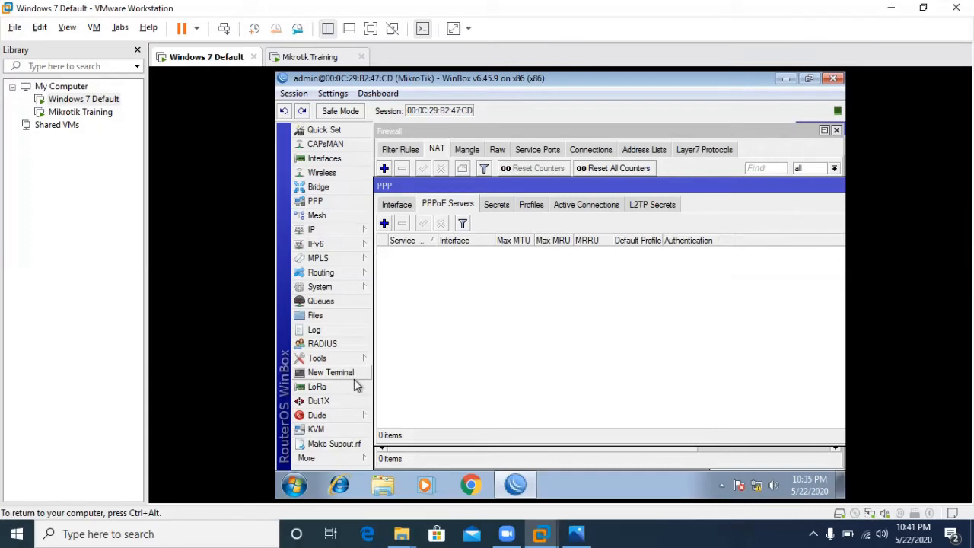
# - Enable Allow Remote Requests in the router's DNS settings
pyautogui.click(338, 233)
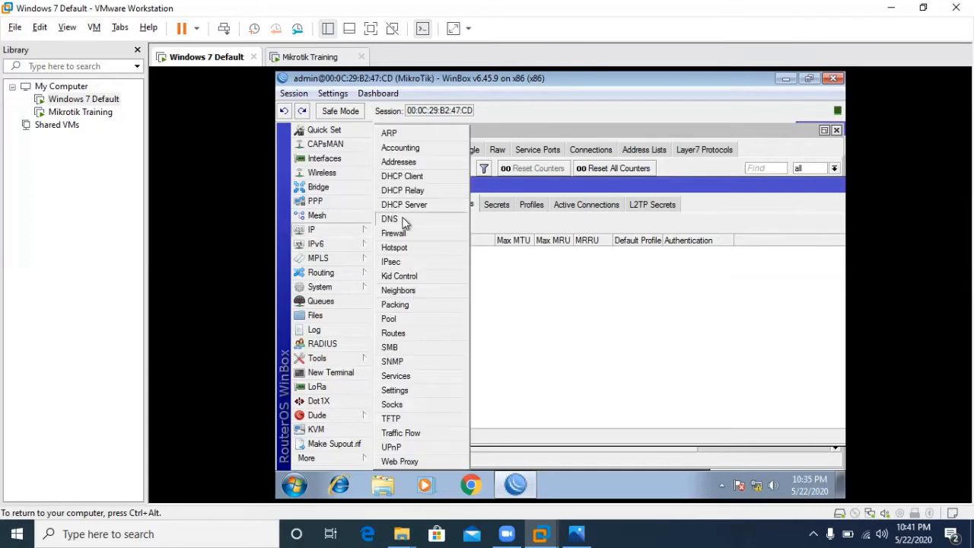
pyautogui.click(405, 221)
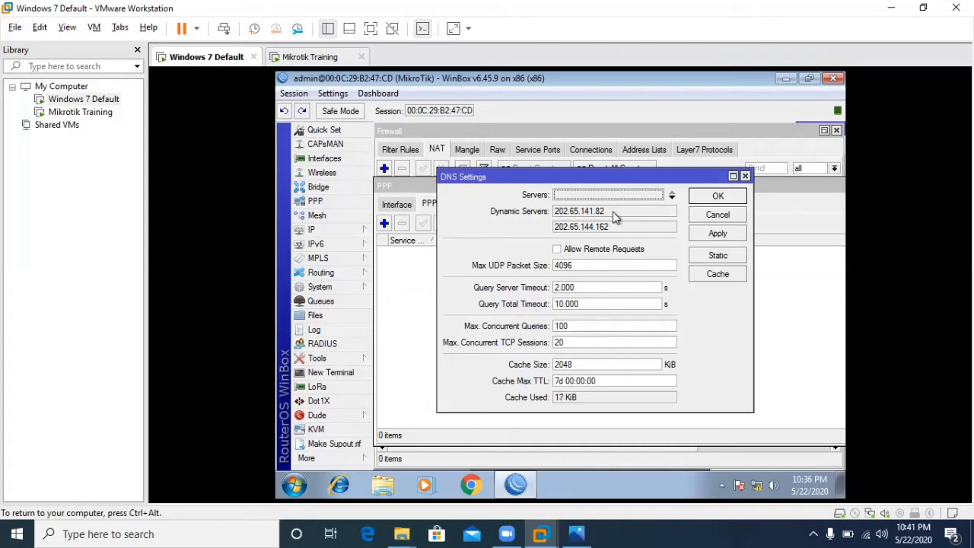
pyautogui.click(558, 250)
pyautogui.click(718, 234)
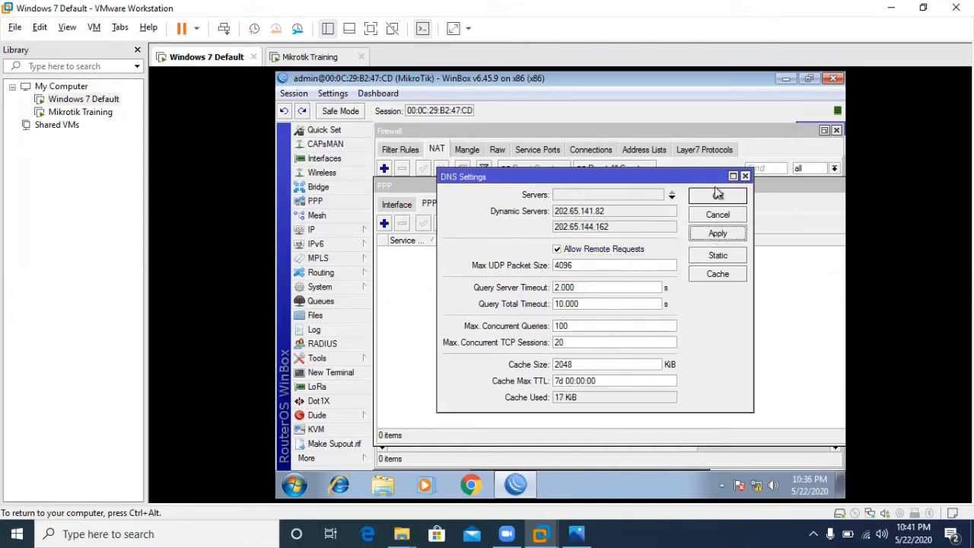
pyautogui.click(718, 196)
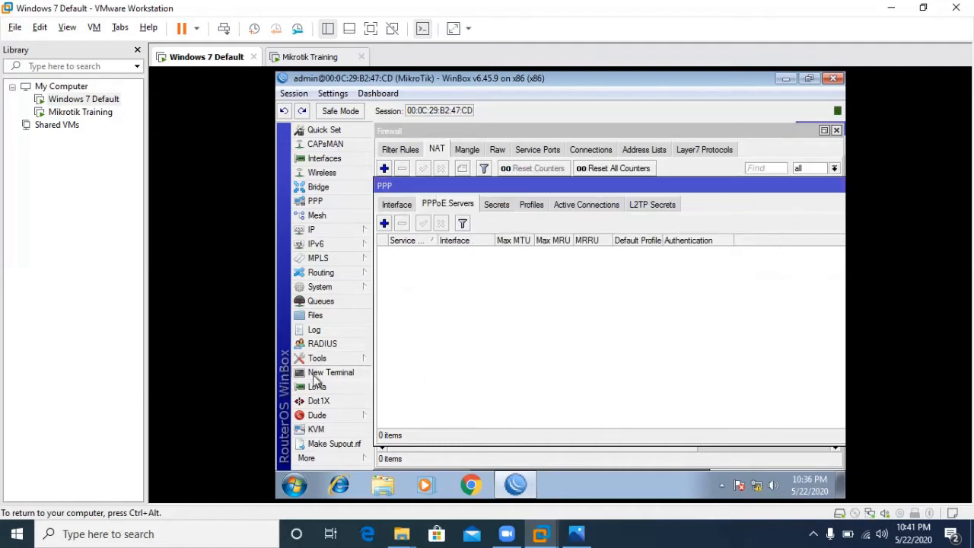
# - In a new terminal, ping 8.8.8.8 and yahoo.com to confirm Internet access
pyautogui.click(315, 374)
pyautogui.write('ping')
pyautogui.press('Return')
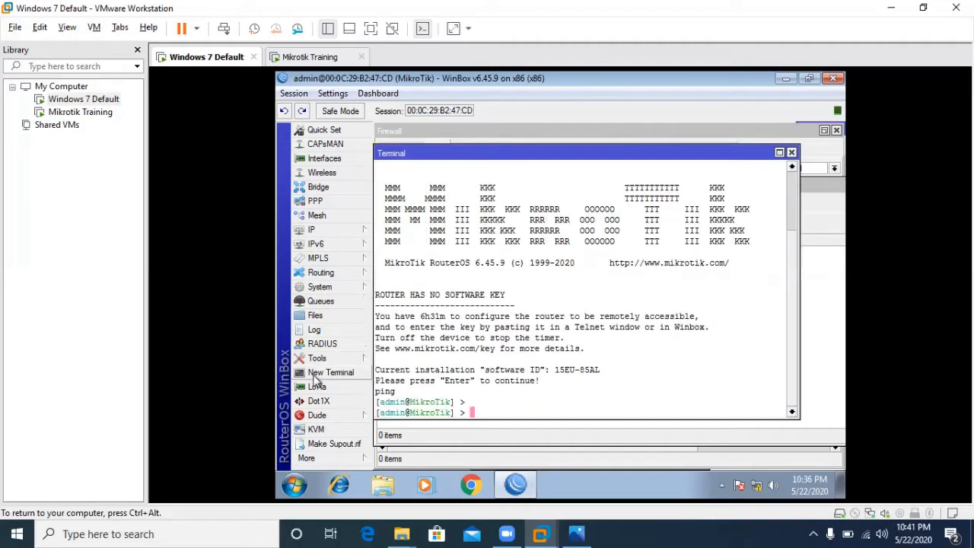
pyautogui.press('Return')
pyautogui.write('ping ')
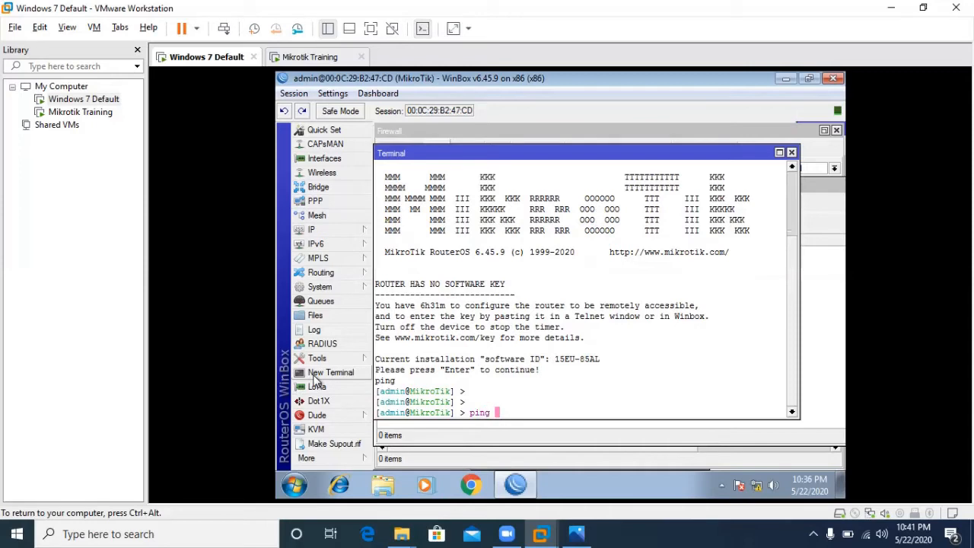
pyautogui.write('8.8.8.8')
pyautogui.press('Return')
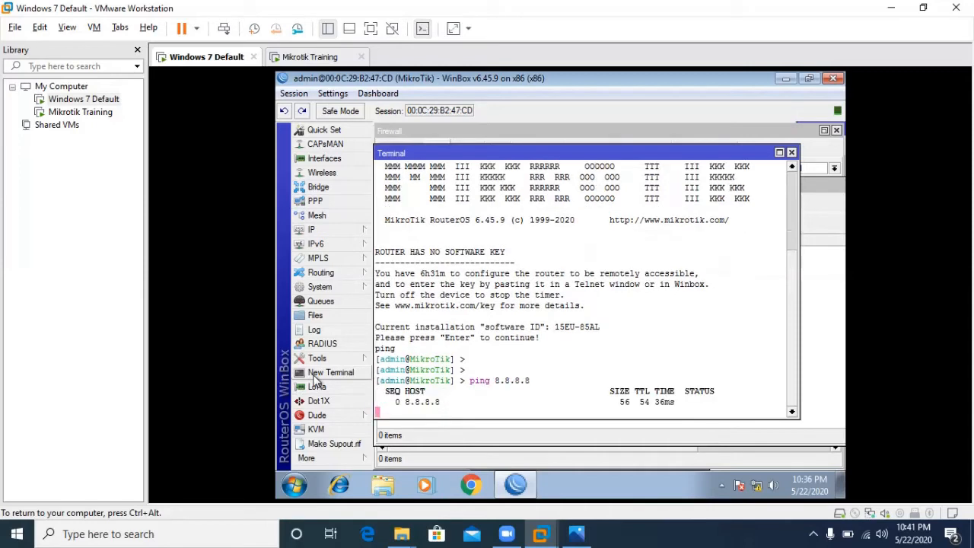
pyautogui.hotkey('ctrl', 'c')
pyautogui.write('ping ')
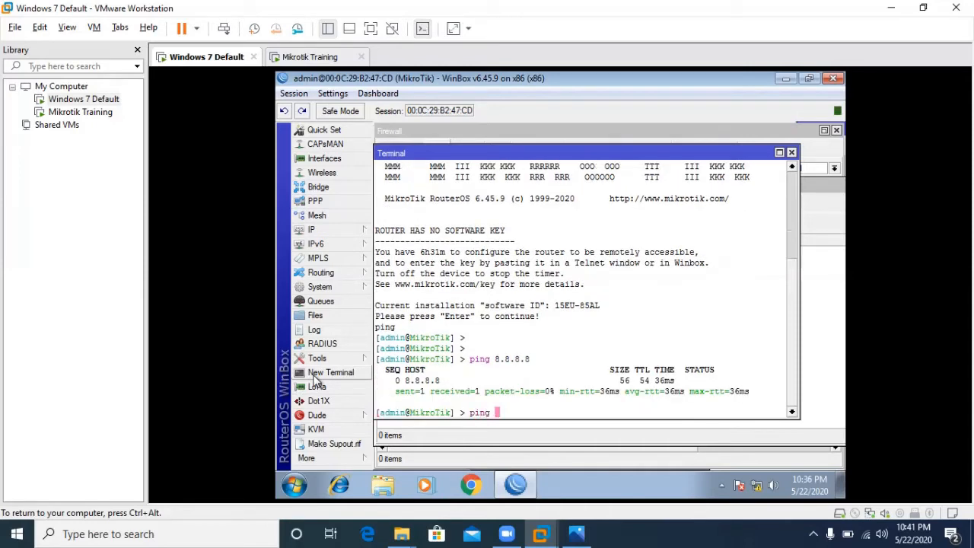
pyautogui.write('yahoo.com')
pyautogui.press('Return')
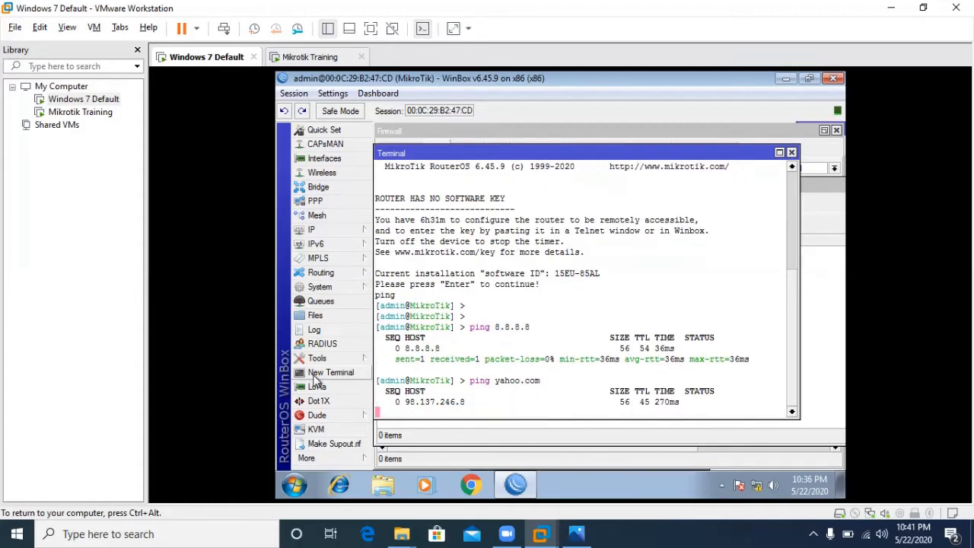
pyautogui.hotkey('ctrl', 'c')
# - Clear the terminal prompt and bring the PPP window back to the front
pyautogui.write('ping')
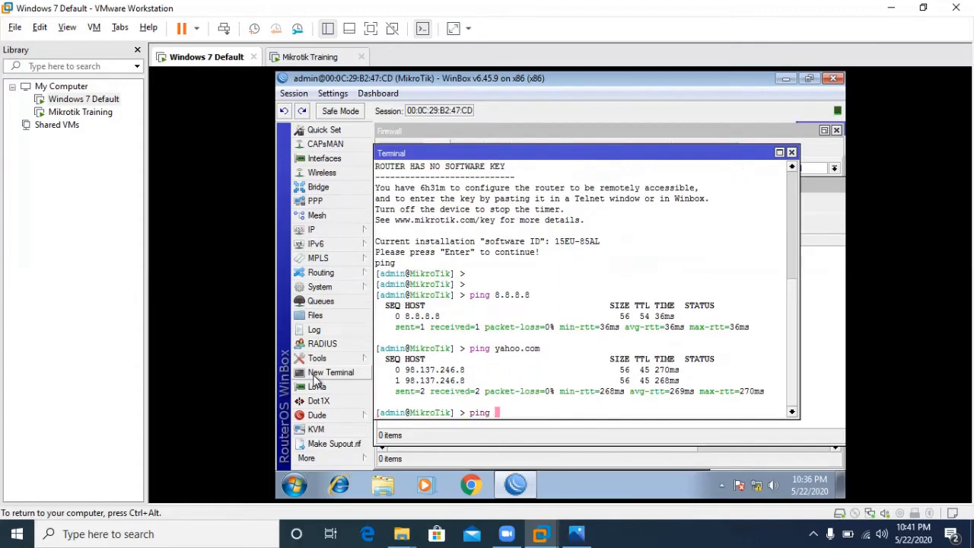
pyautogui.press('BackSpace')
pyautogui.press('BackSpace')
pyautogui.press('BackSpace')
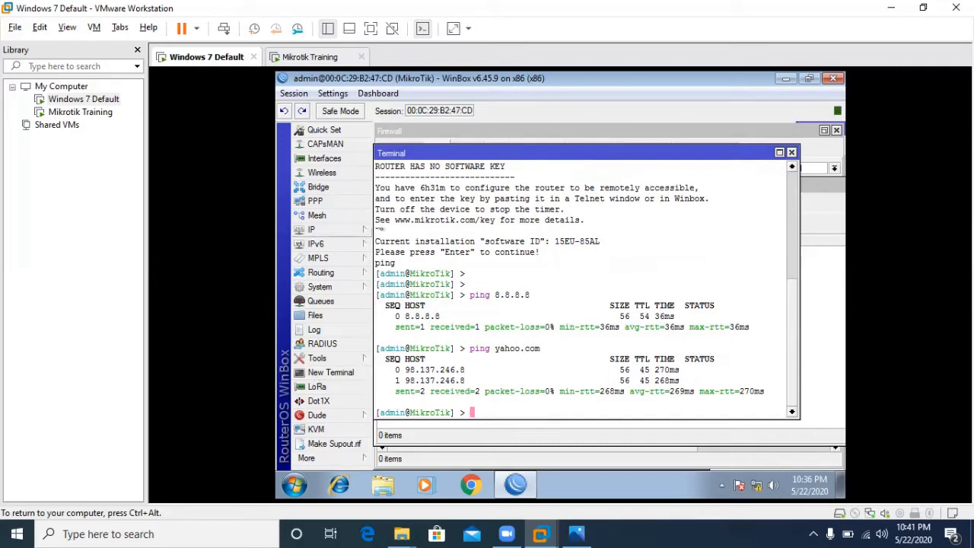
pyautogui.click(333, 204)
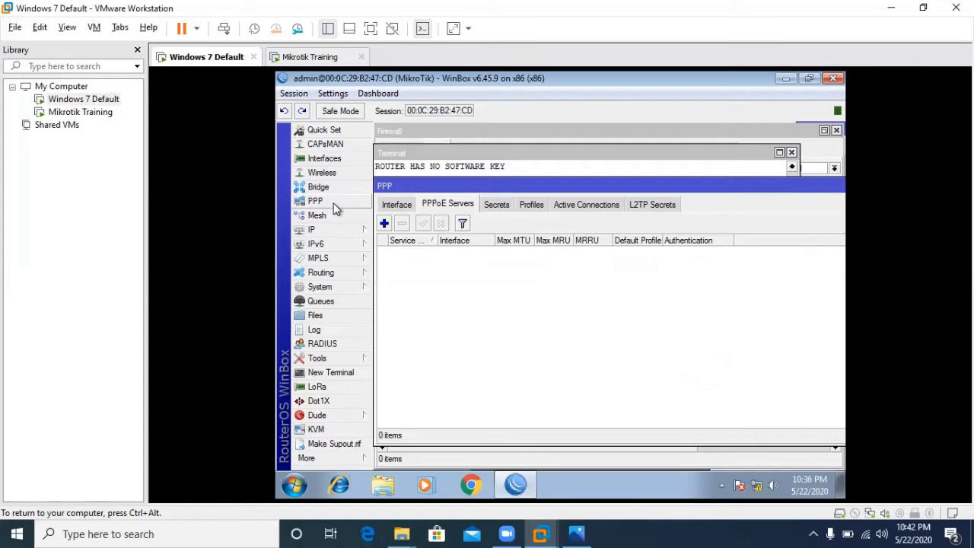
pyautogui.click(385, 223)
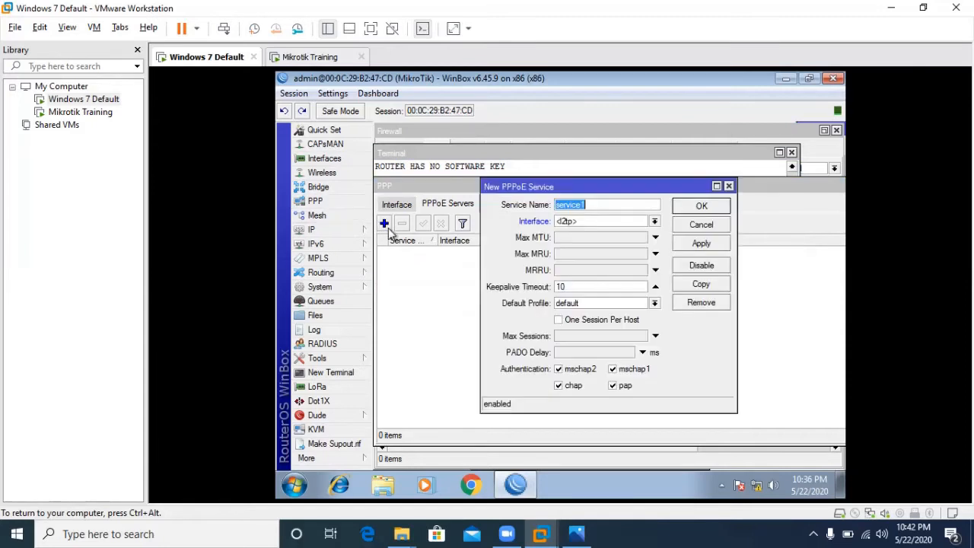
pyautogui.click(656, 223)
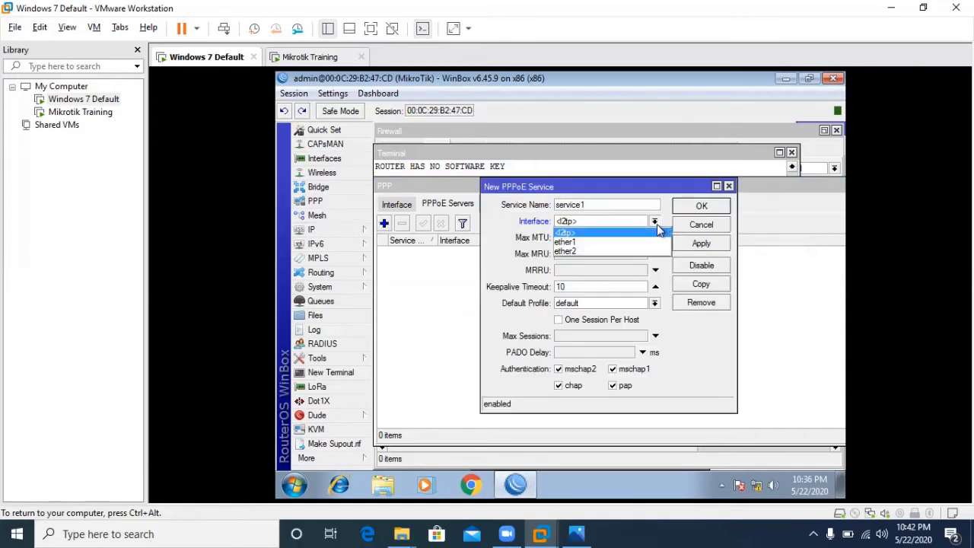
pyautogui.click(609, 252)
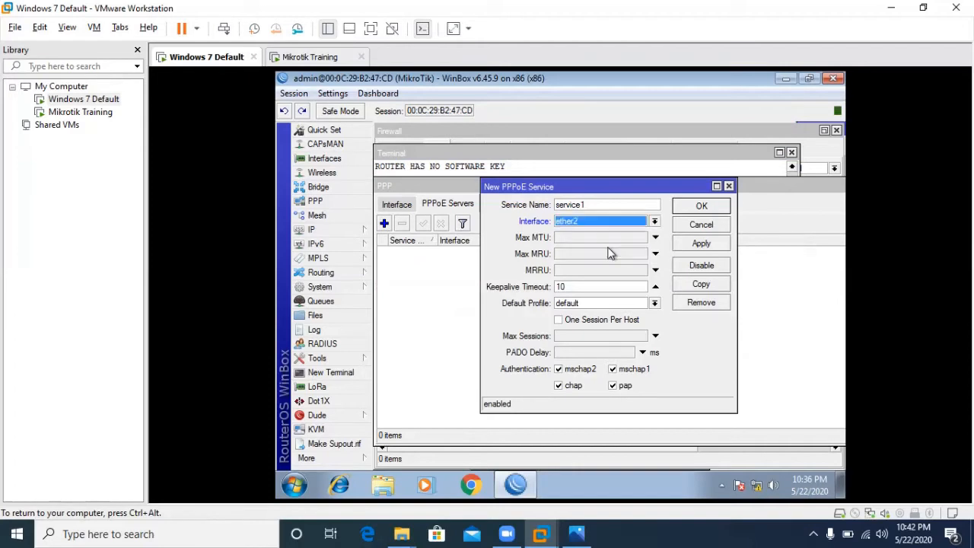
pyautogui.click(691, 225)
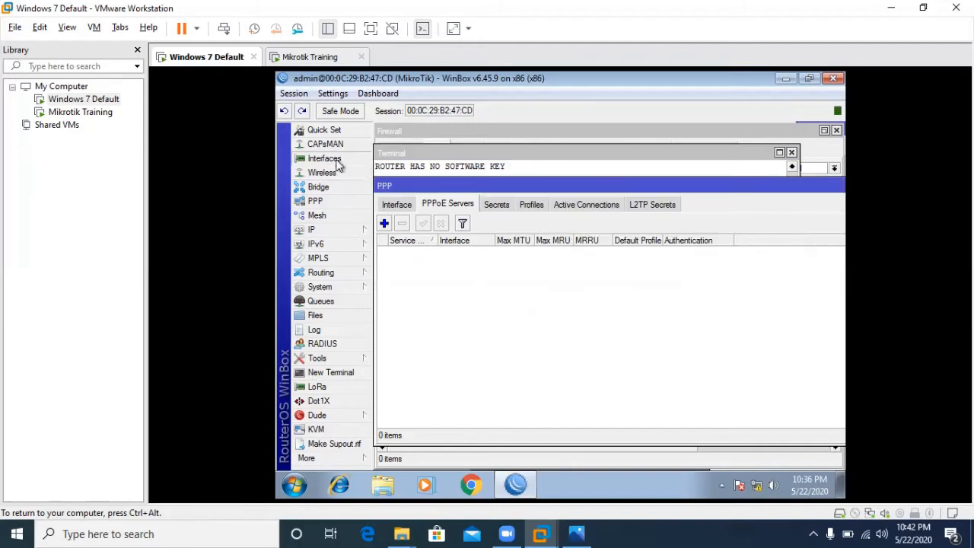
pyautogui.click(324, 159)
# - Give ether1 the comment WAN and rename it to ether1 WAN
pyautogui.doubleClick(606, 221)
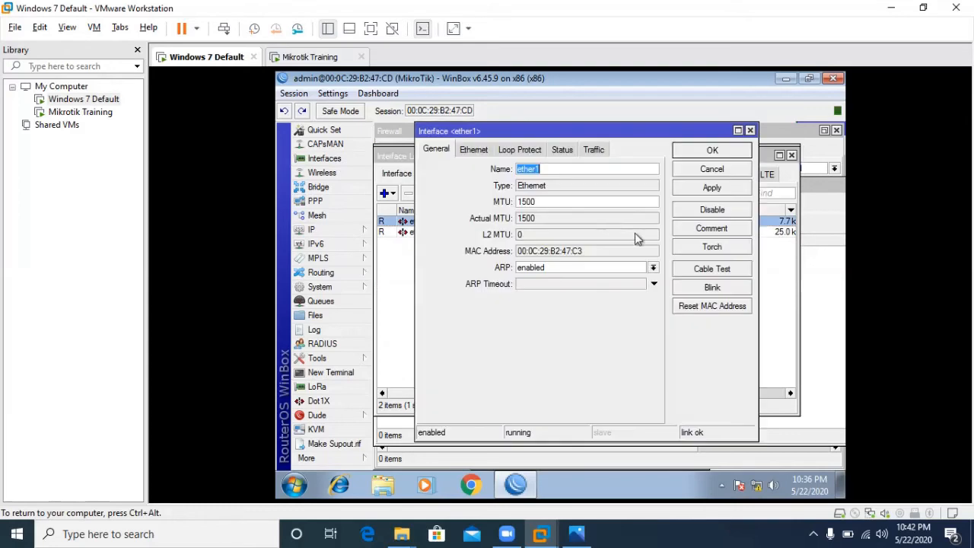
pyautogui.click(704, 230)
pyautogui.write('WAN')
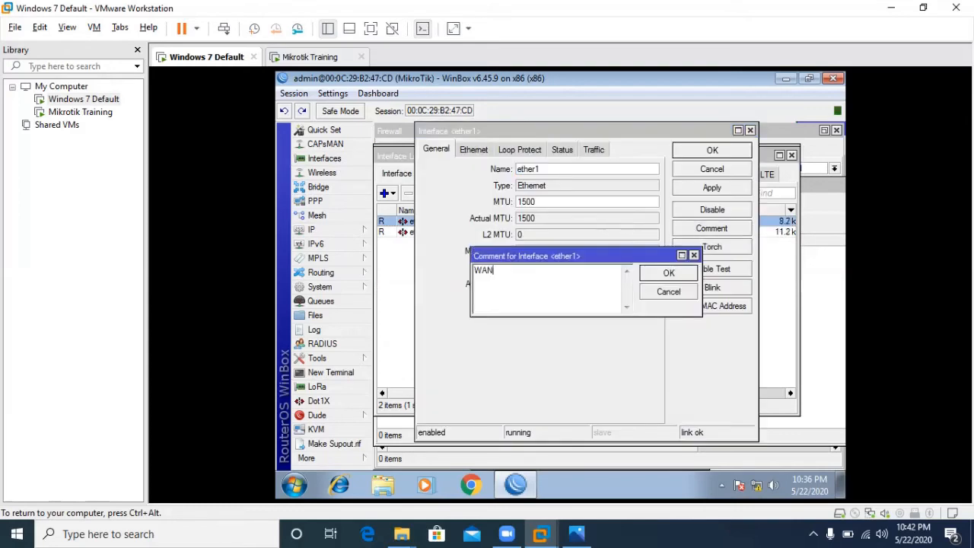
pyautogui.click(668, 273)
pyautogui.click(621, 176)
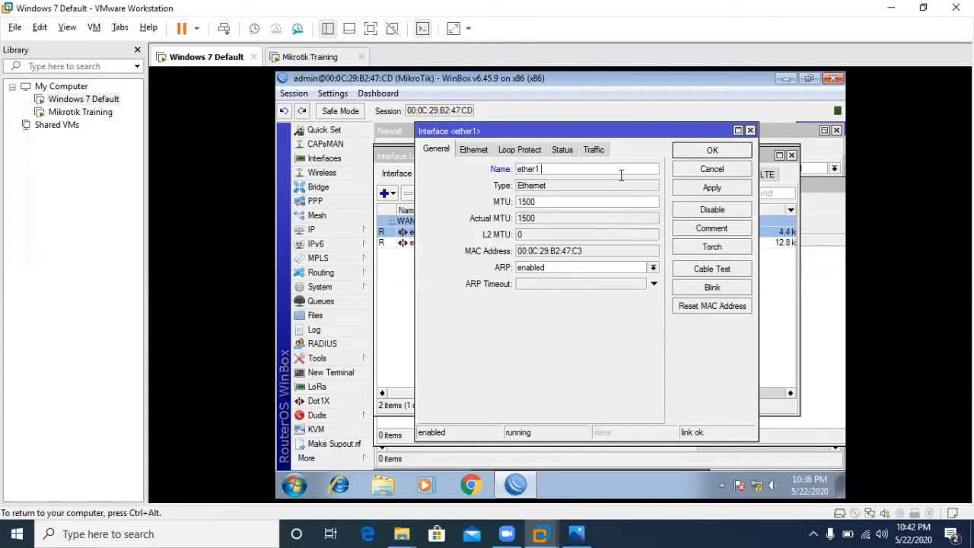
pyautogui.write('WAN')
pyautogui.click(694, 155)
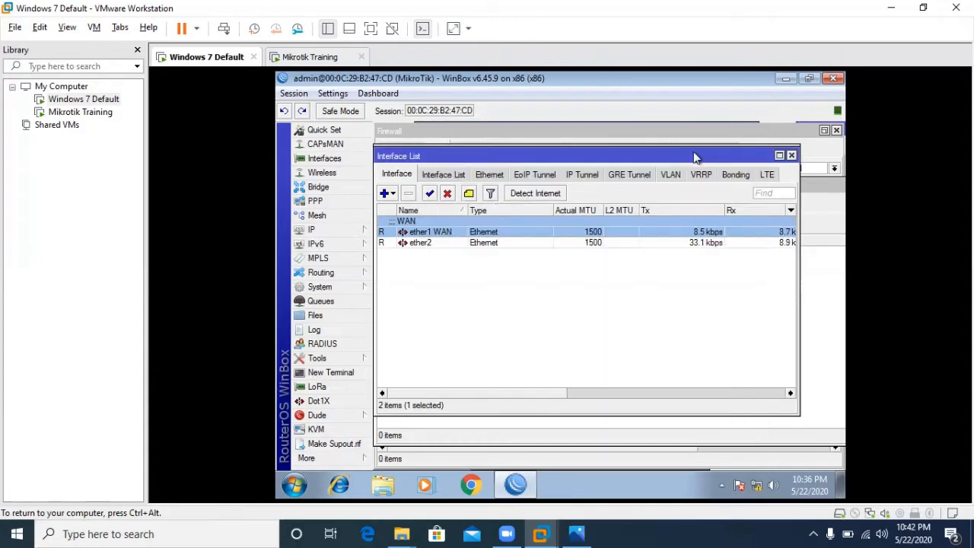
# - Rename ether2 to ether2 LAN and give it the comment LAN
pyautogui.click(462, 245)
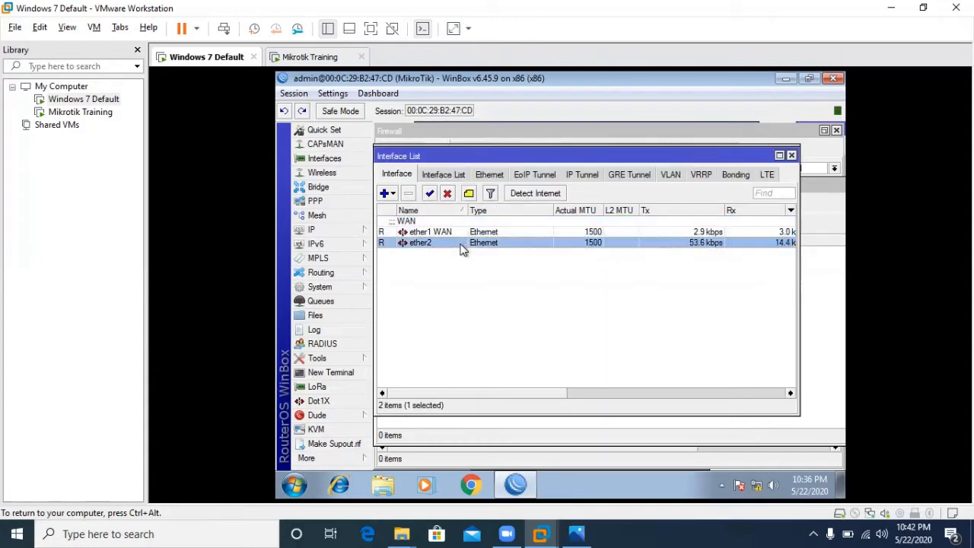
pyautogui.doubleClick(462, 245)
pyautogui.click(579, 168)
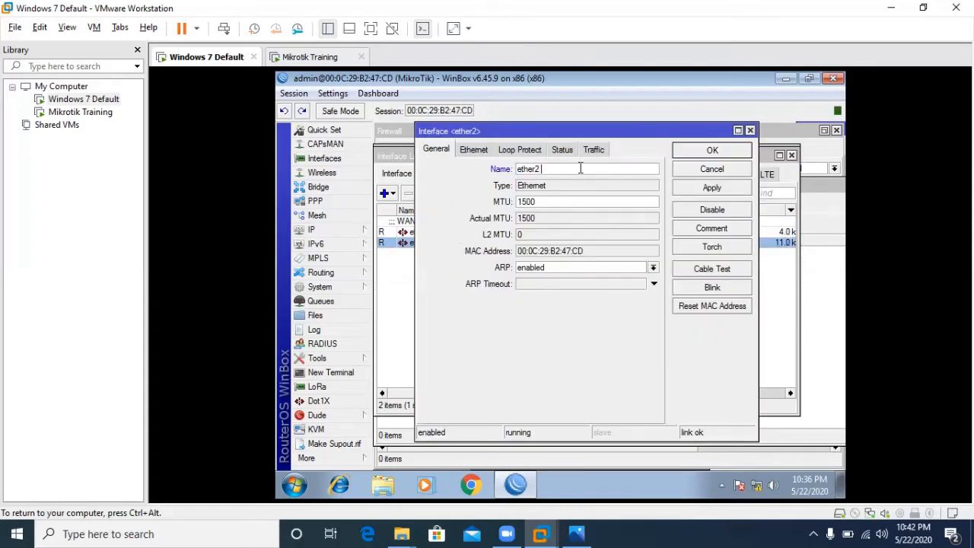
pyautogui.write('LAN')
pyautogui.click(683, 156)
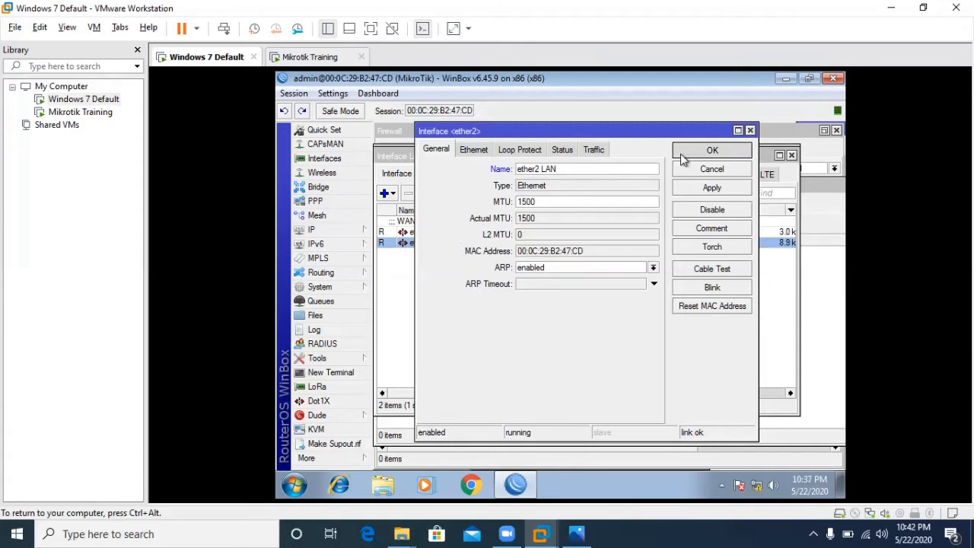
pyautogui.doubleClick(479, 243)
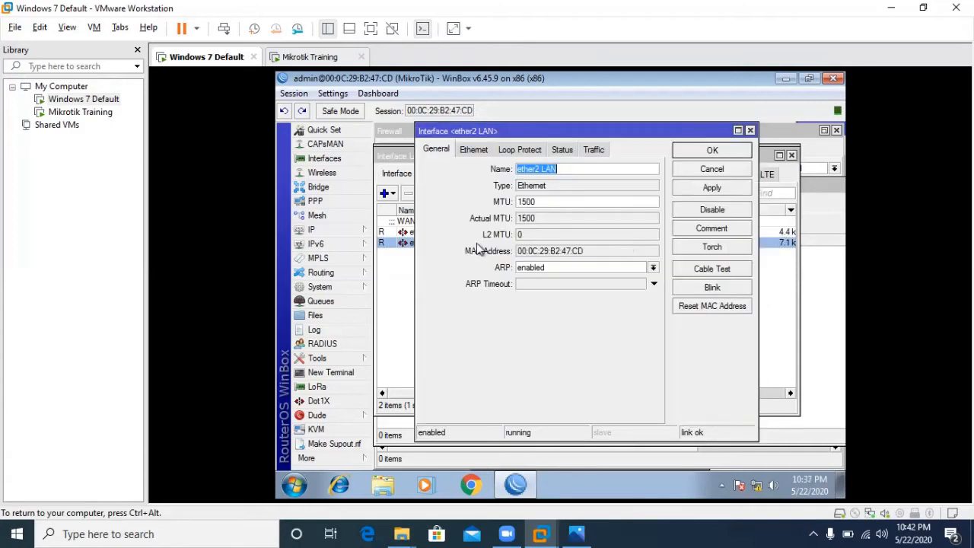
pyautogui.click(713, 232)
pyautogui.write('LAN')
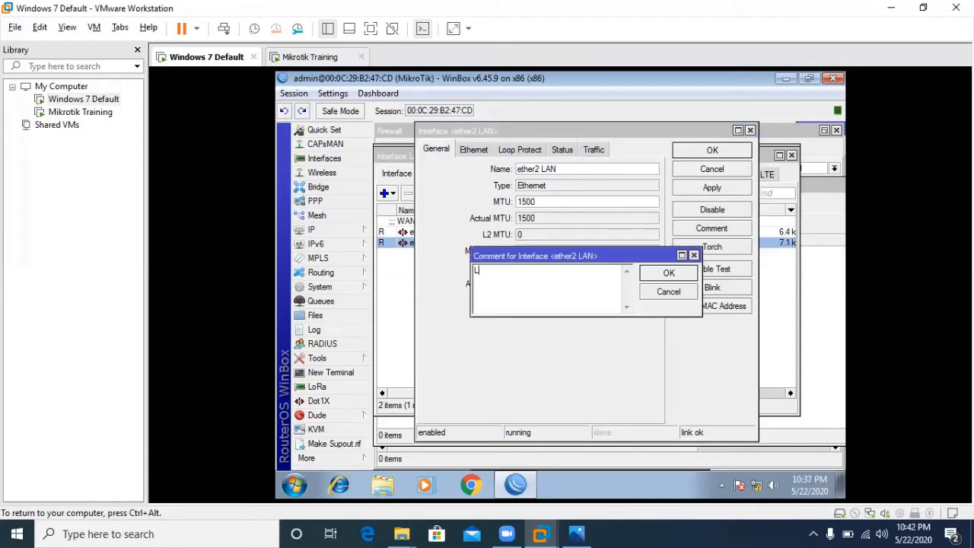
pyautogui.click(668, 273)
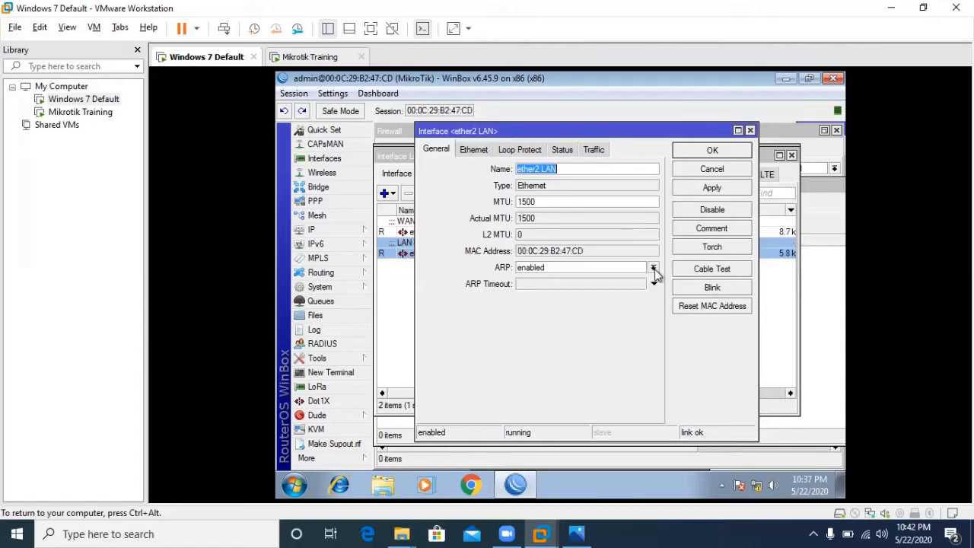
pyautogui.click(723, 152)
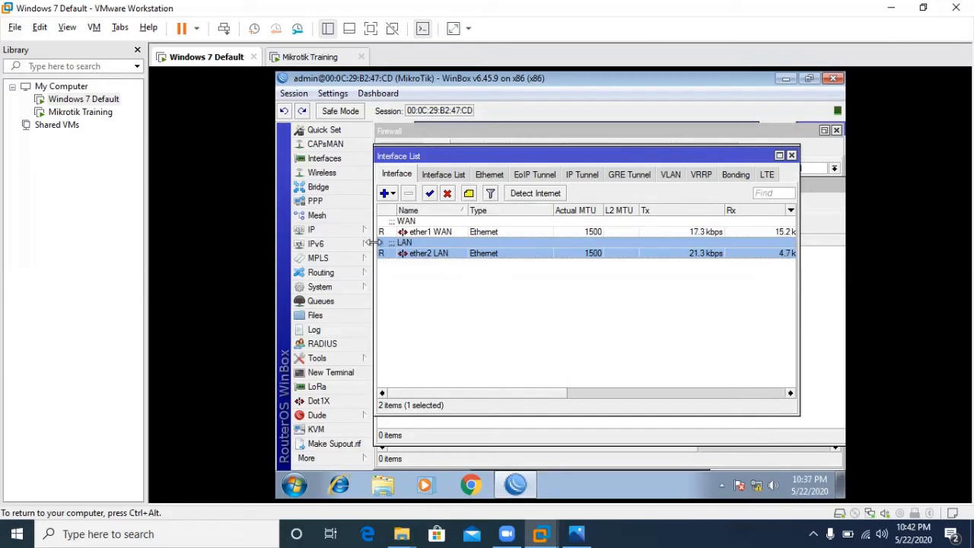
pyautogui.click(331, 229)
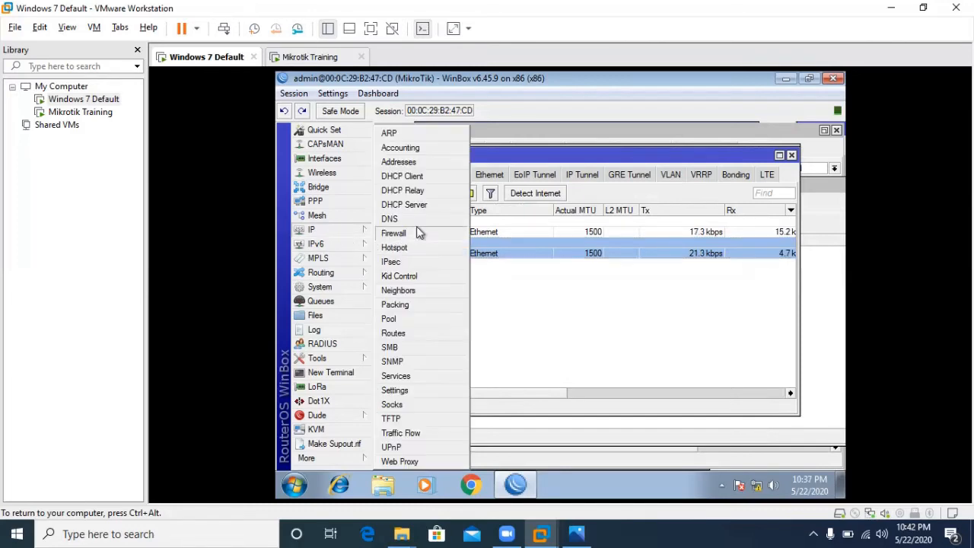
# - Create IP pool PPPOE with addresses 10.10.10.2-10.10.10.254 and close the pool window
pyautogui.click(401, 321)
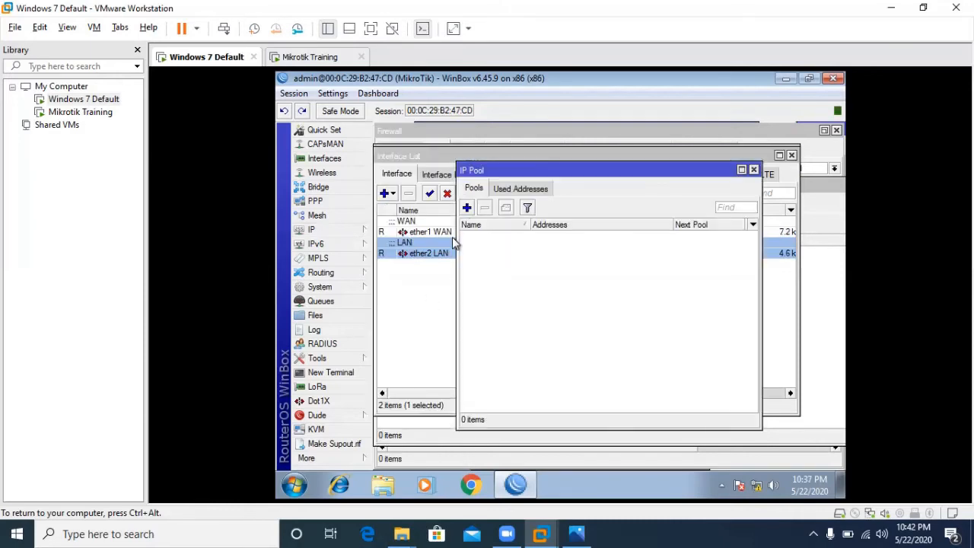
pyautogui.click(467, 208)
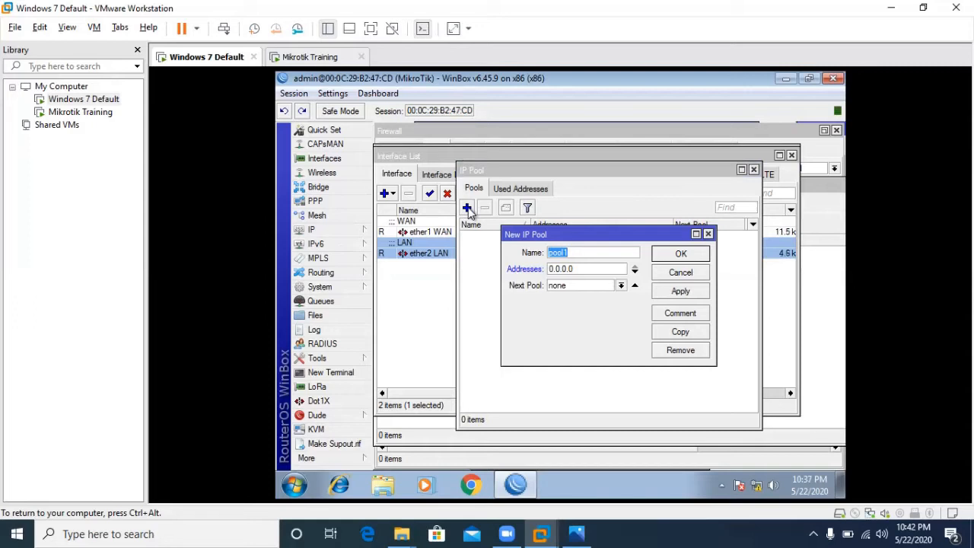
pyautogui.write('PPPOE')
pyautogui.doubleClick(584, 271)
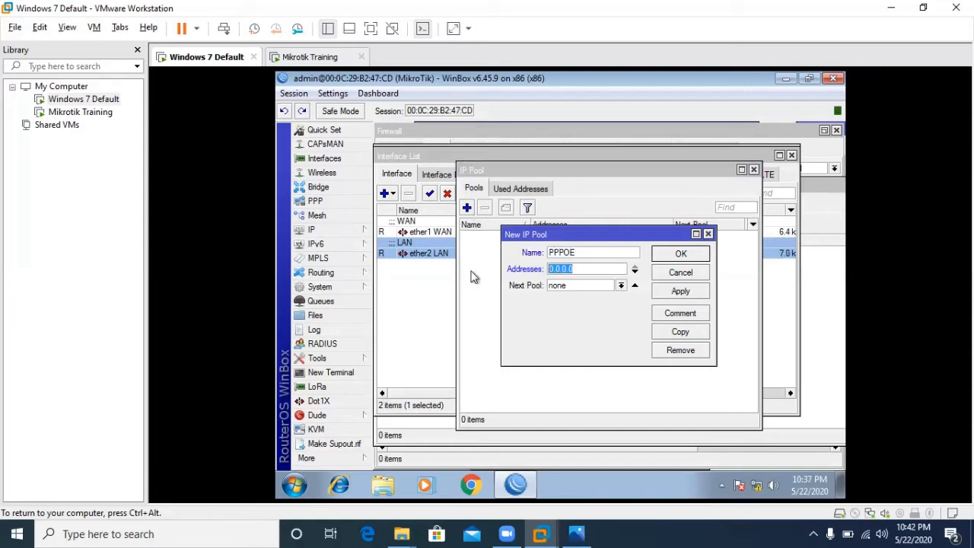
pyautogui.write('10.10.10.2')
pyautogui.write('-10.10.')
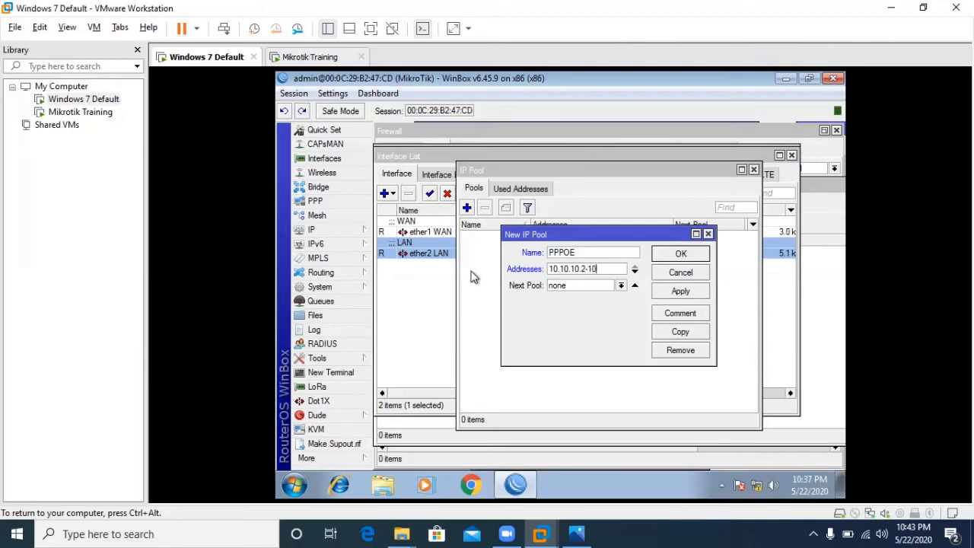
pyautogui.write('10.254')
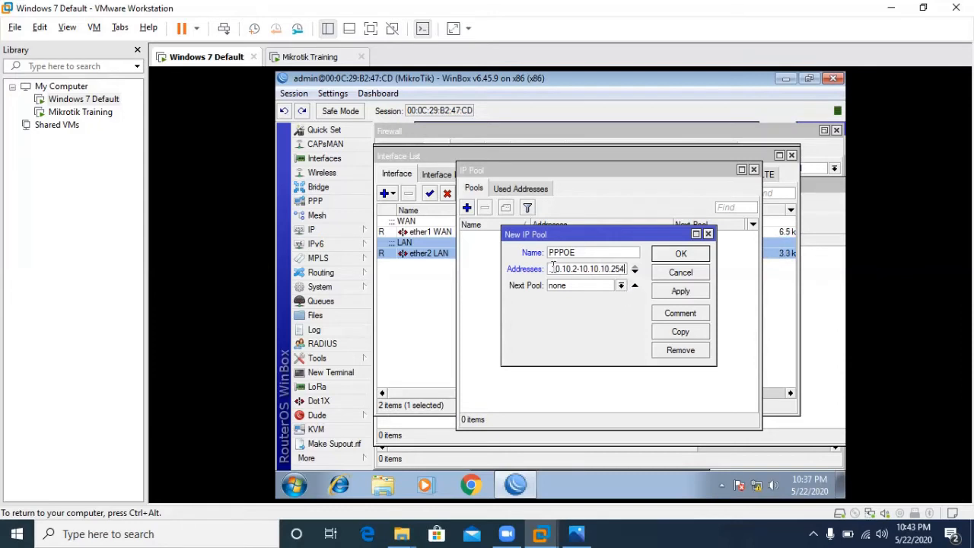
pyautogui.click(673, 294)
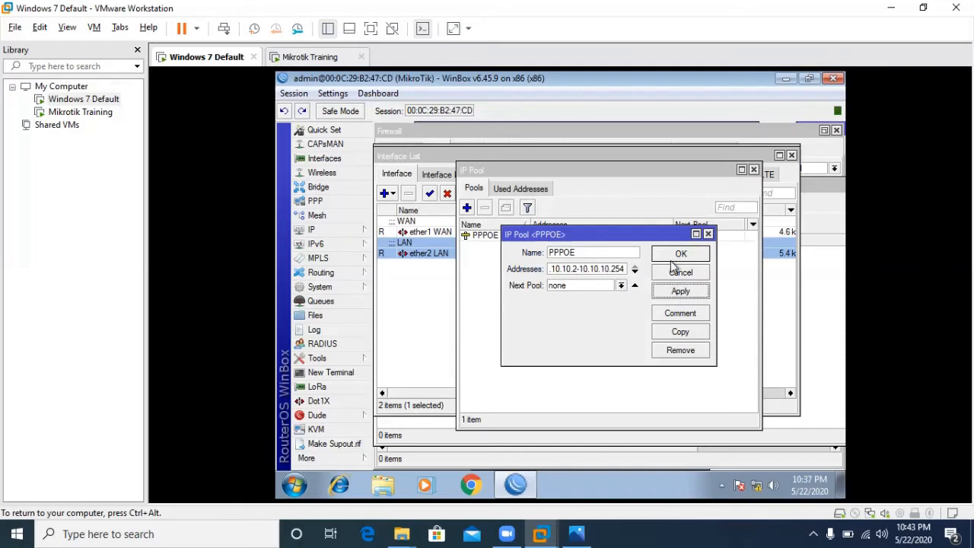
pyautogui.click(674, 257)
pyautogui.click(513, 190)
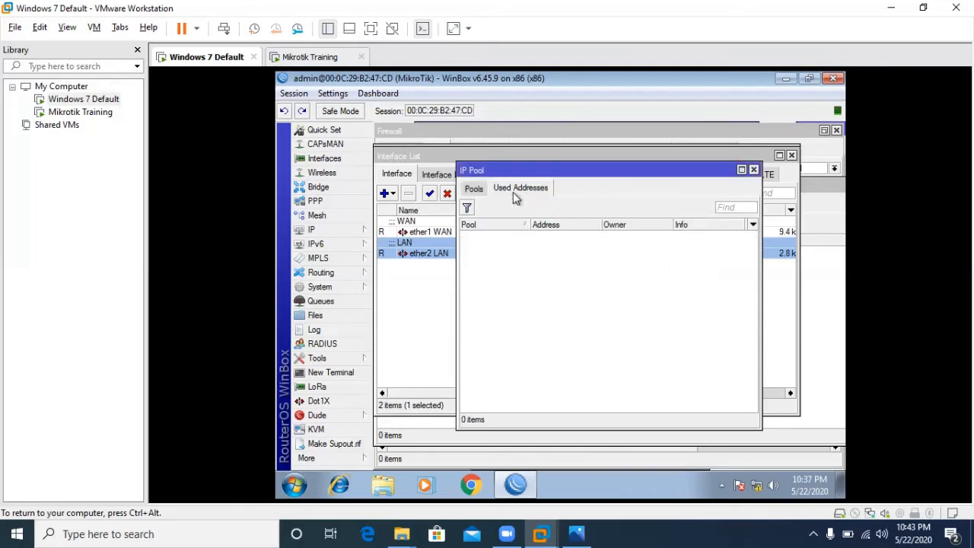
pyautogui.click(754, 170)
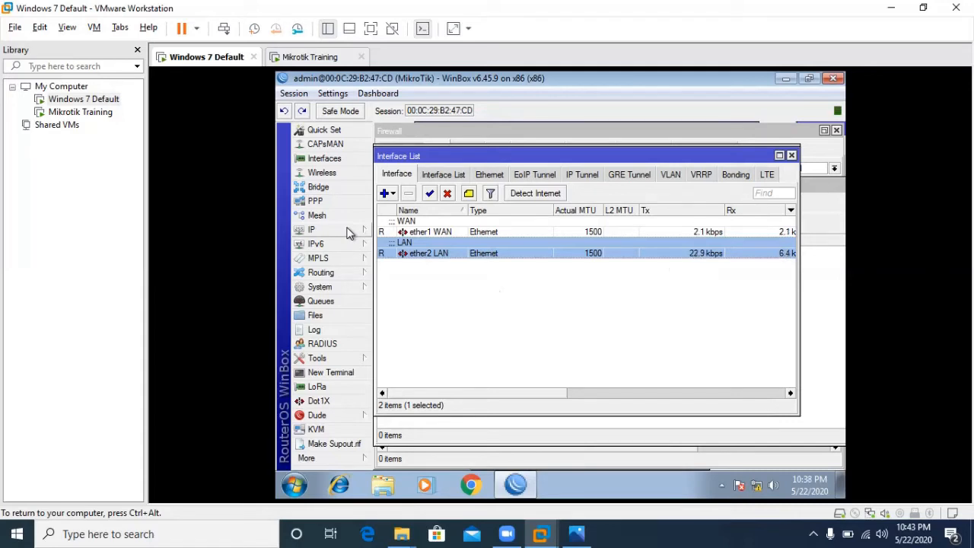
# - Add a new PPPoE server service, replacing 'service1' with the name isp1
pyautogui.click(334, 205)
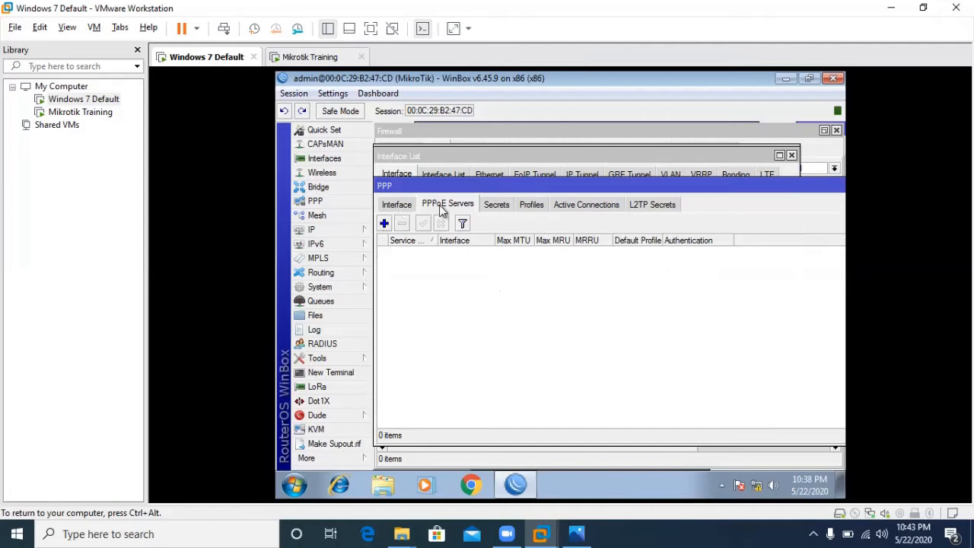
pyautogui.click(385, 224)
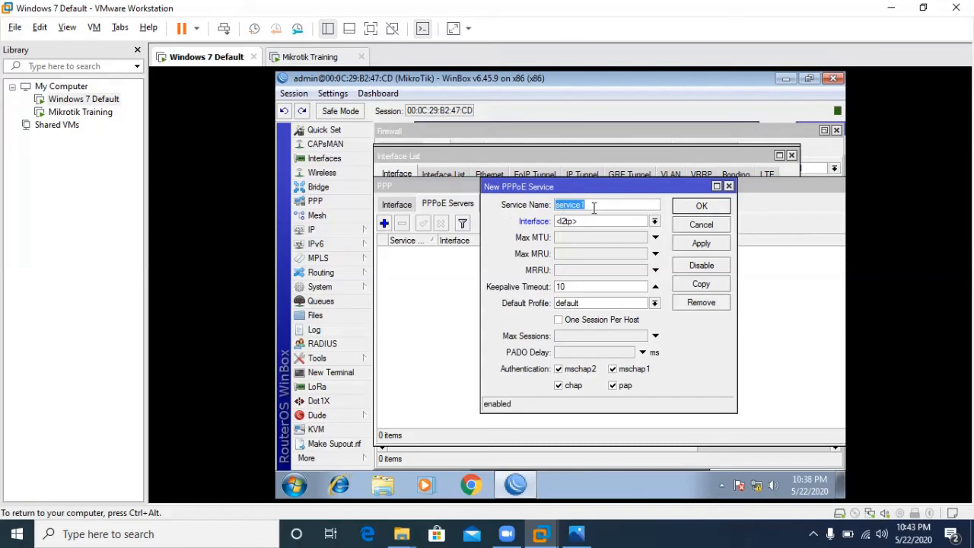
pyautogui.press('BackSpace')
pyautogui.write('isp1')
# - Set isp1 to ether2 LAN, one session per host, chap and pap only, and save it
pyautogui.click(654, 223)
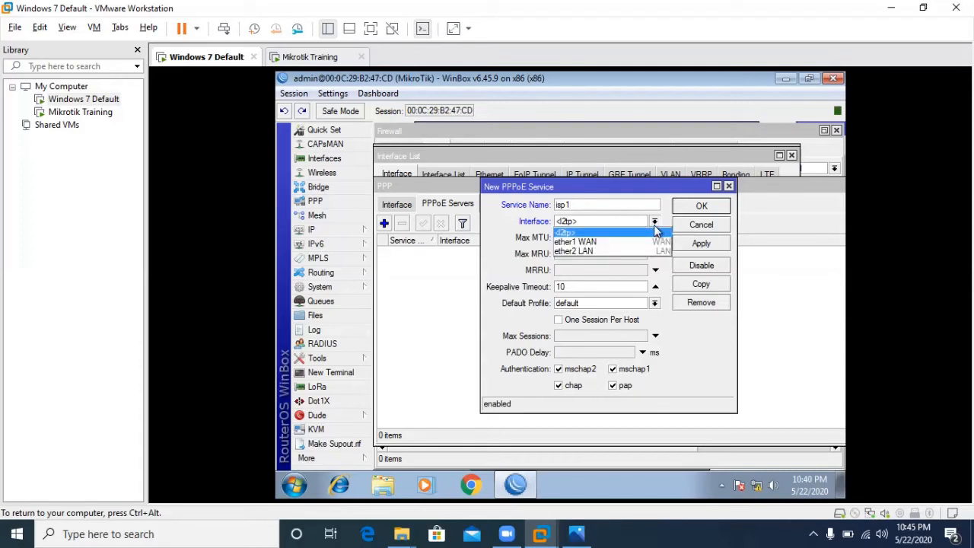
pyautogui.click(610, 252)
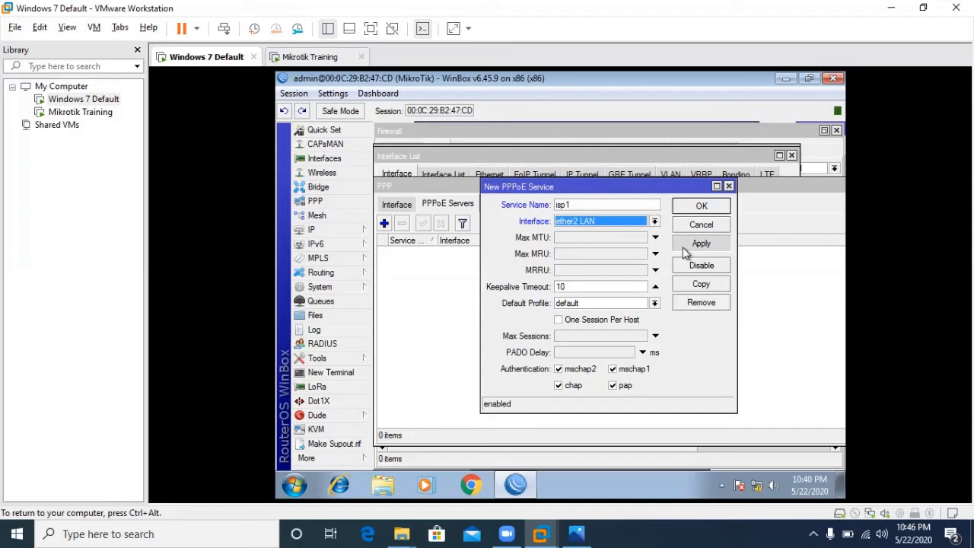
pyautogui.click(560, 321)
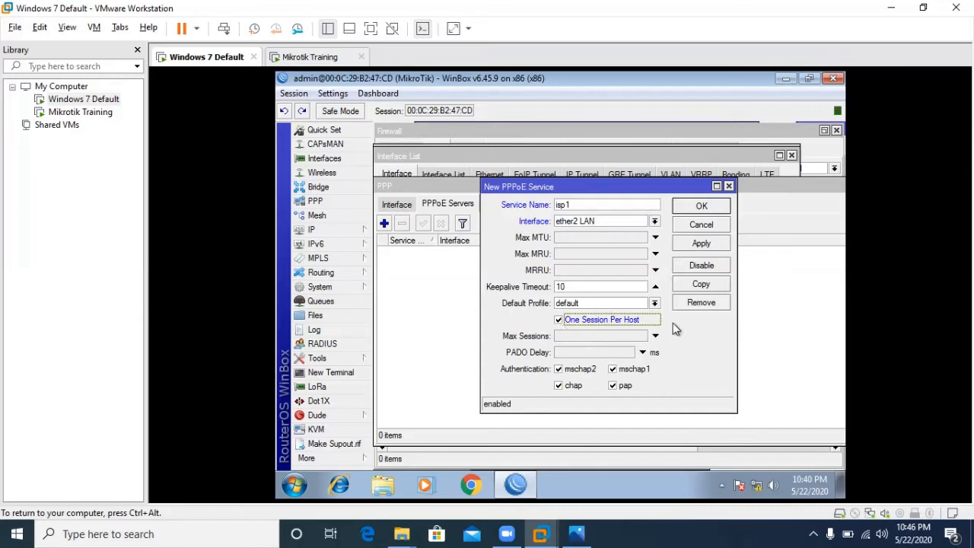
pyautogui.click(614, 370)
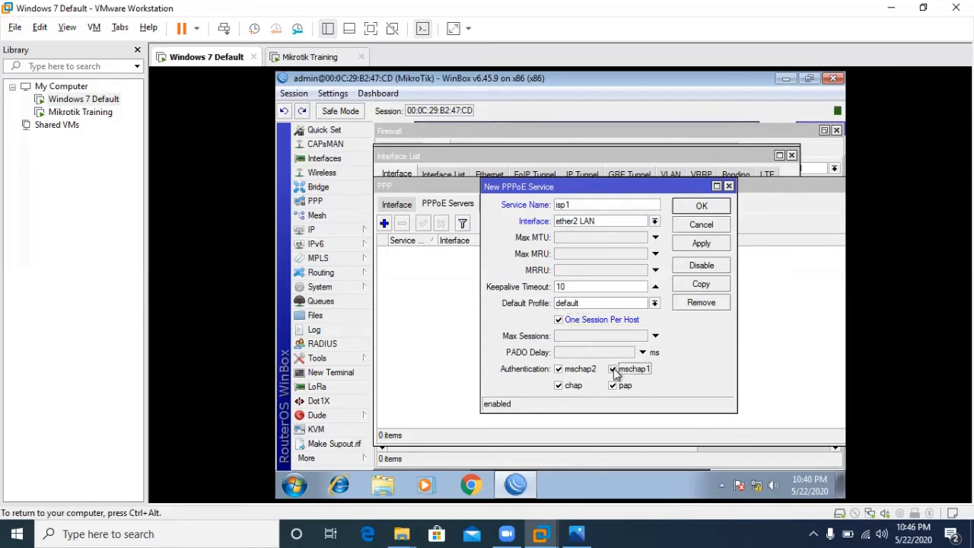
pyautogui.click(559, 369)
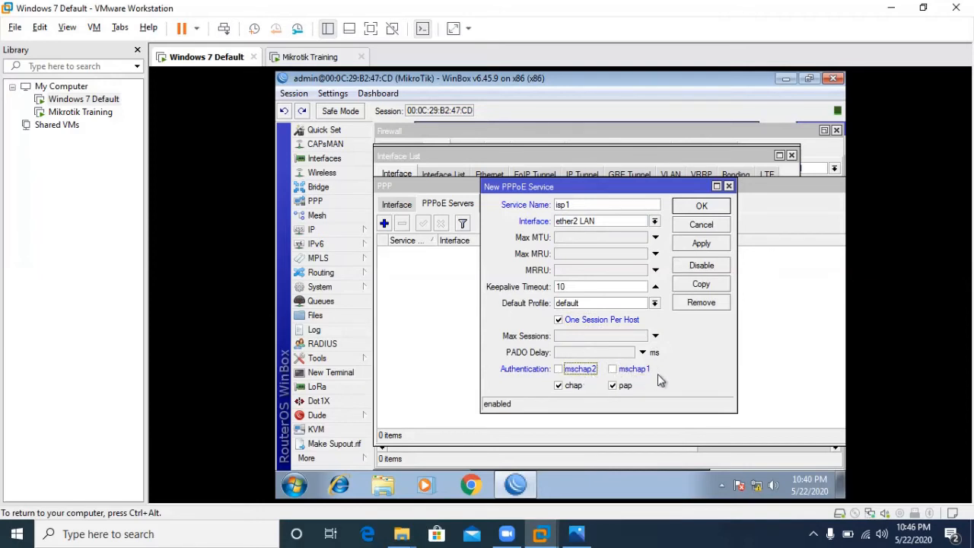
pyautogui.click(559, 386)
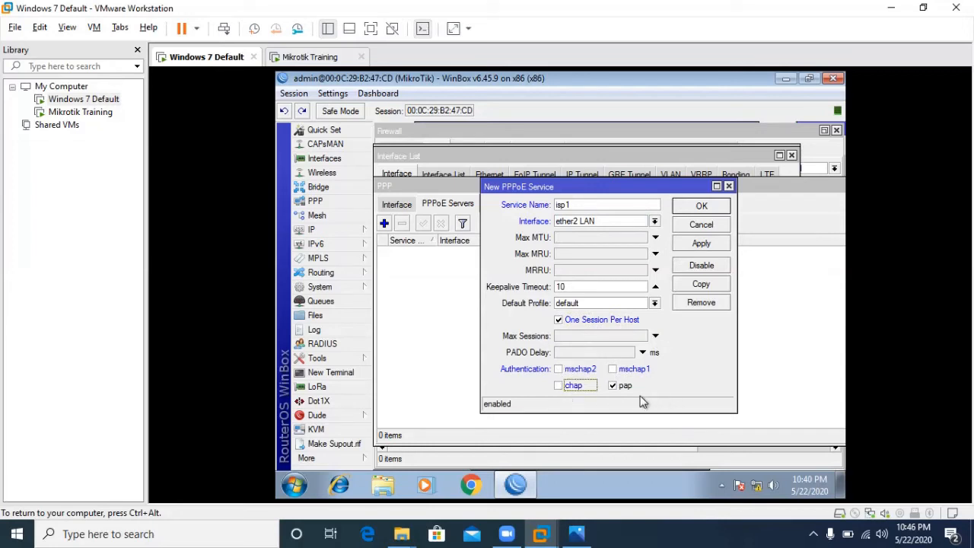
pyautogui.click(575, 388)
pyautogui.click(713, 247)
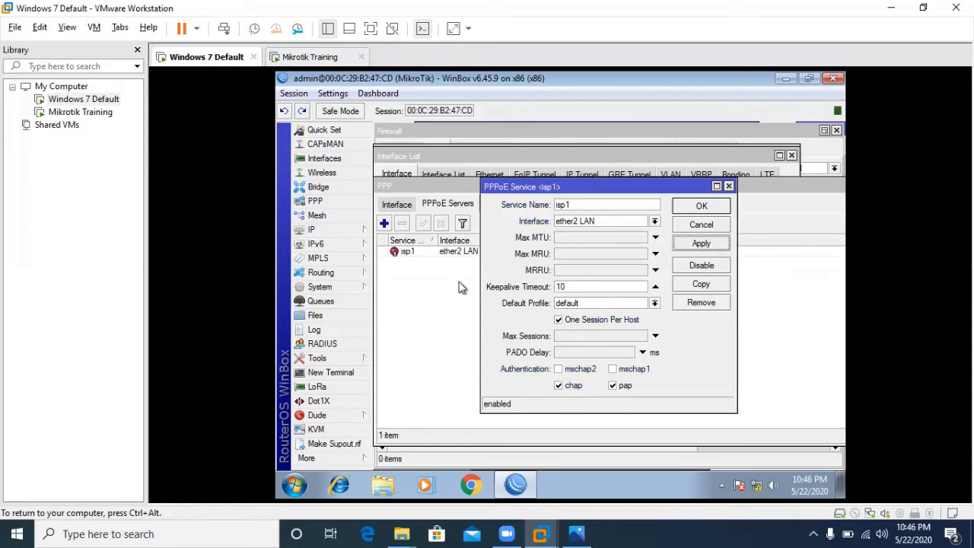
pyautogui.click(715, 249)
pyautogui.click(714, 244)
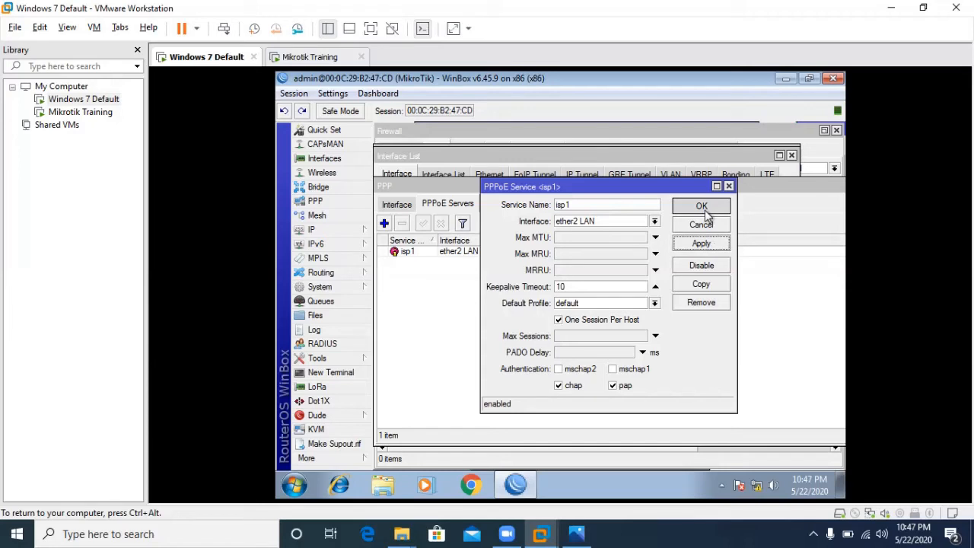
pyautogui.click(689, 208)
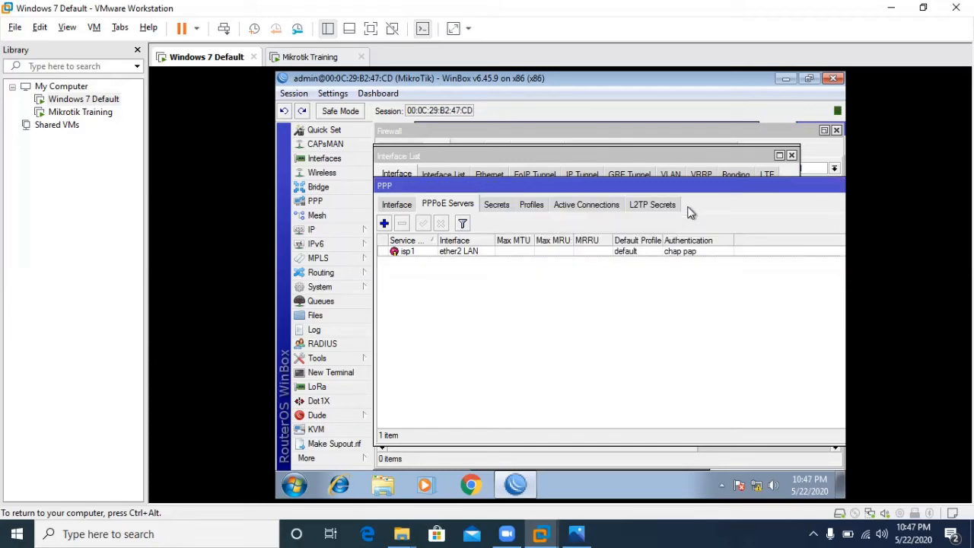
# - Browse the PPP profiles list and inspect the default profile without changing it
pyautogui.click(497, 207)
pyautogui.click(526, 207)
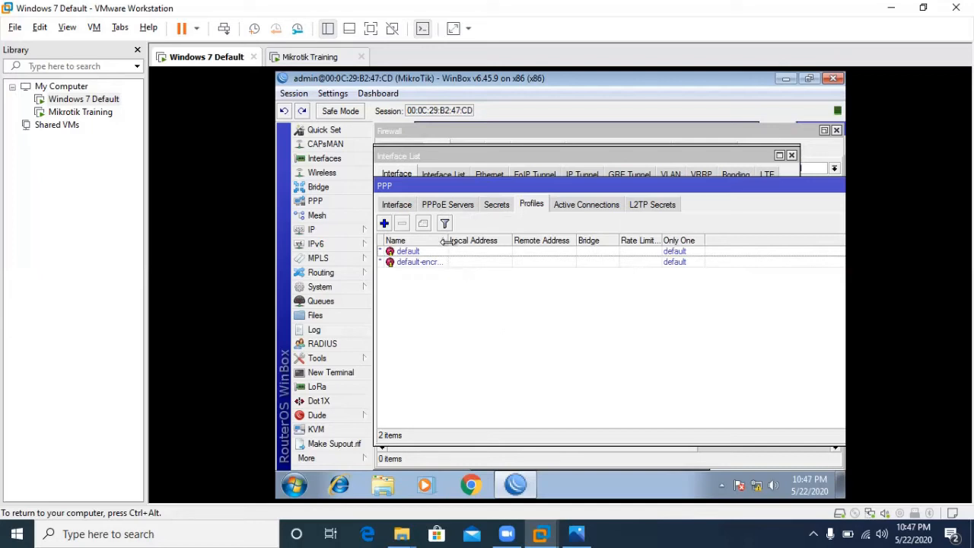
pyautogui.moveTo(448, 241); pyautogui.dragTo(495, 240)
pyautogui.click(499, 252)
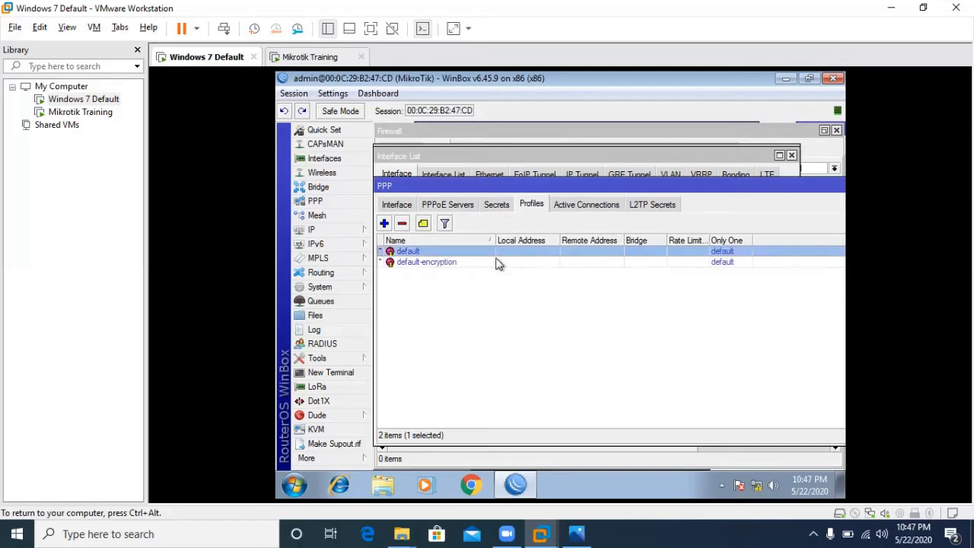
pyautogui.click(495, 264)
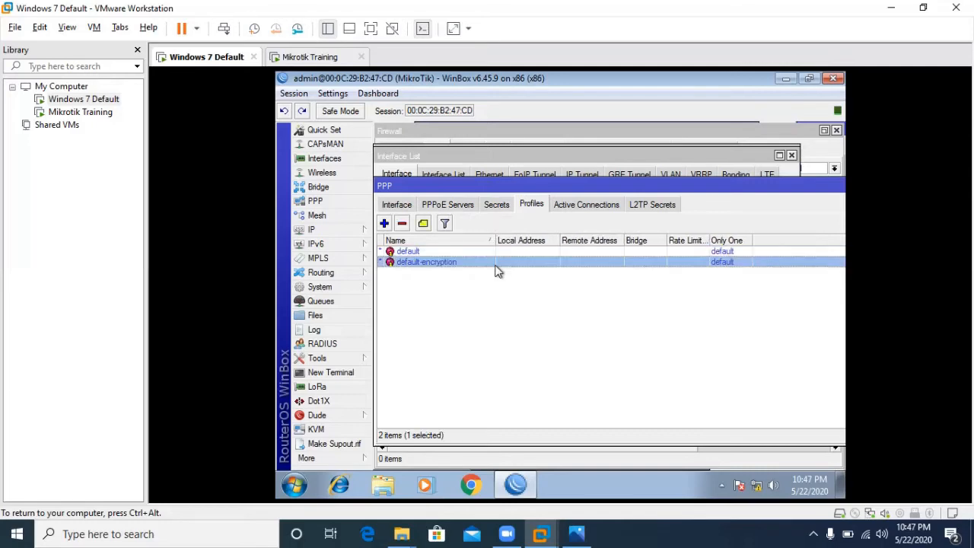
pyautogui.click(458, 254)
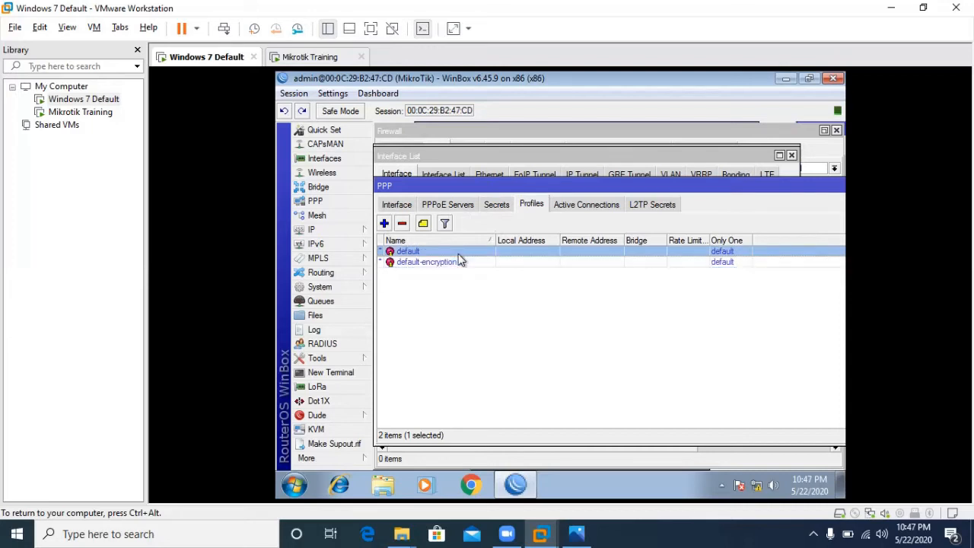
pyautogui.doubleClick(458, 255)
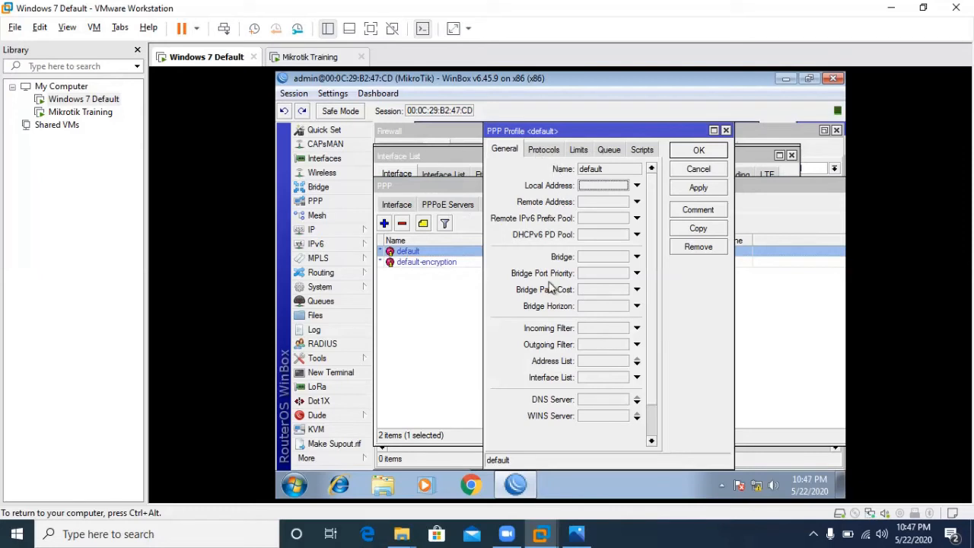
pyautogui.click(694, 170)
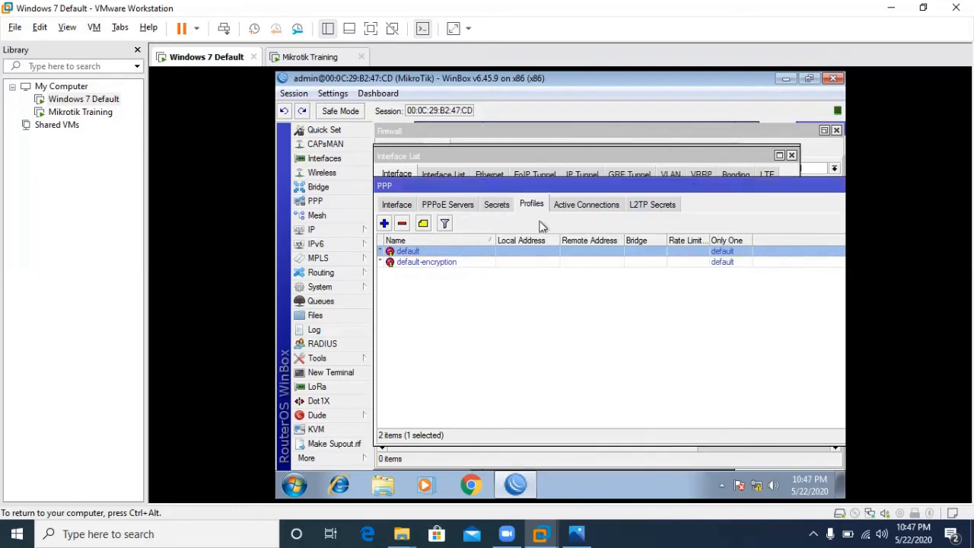
# - Create a new PPP profile PPPOE with local address 10.10.10.1 and remote address pool PPPOE
pyautogui.click(385, 224)
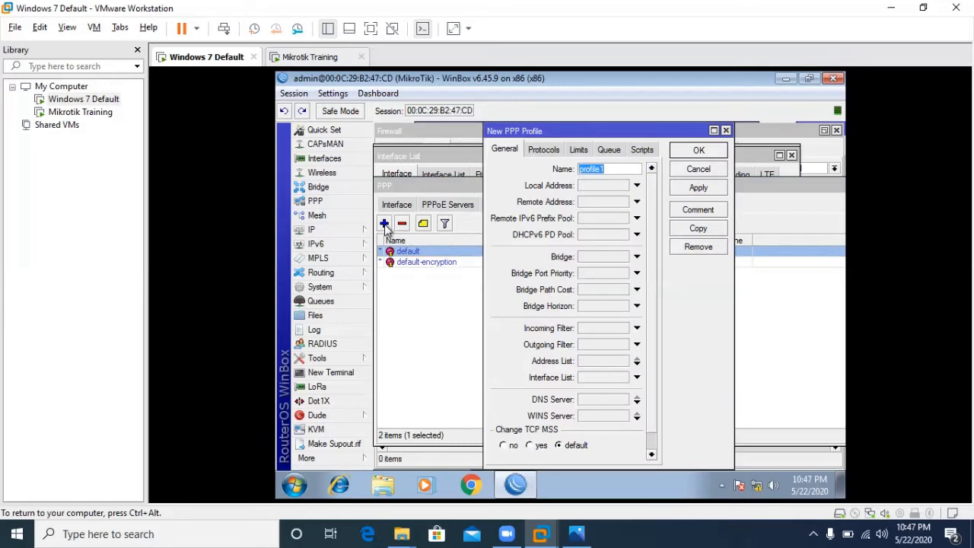
pyautogui.write('PPOE')
pyautogui.press('BackSpace')
pyautogui.press('BackSpace')
pyautogui.write('POE')
pyautogui.click(591, 185)
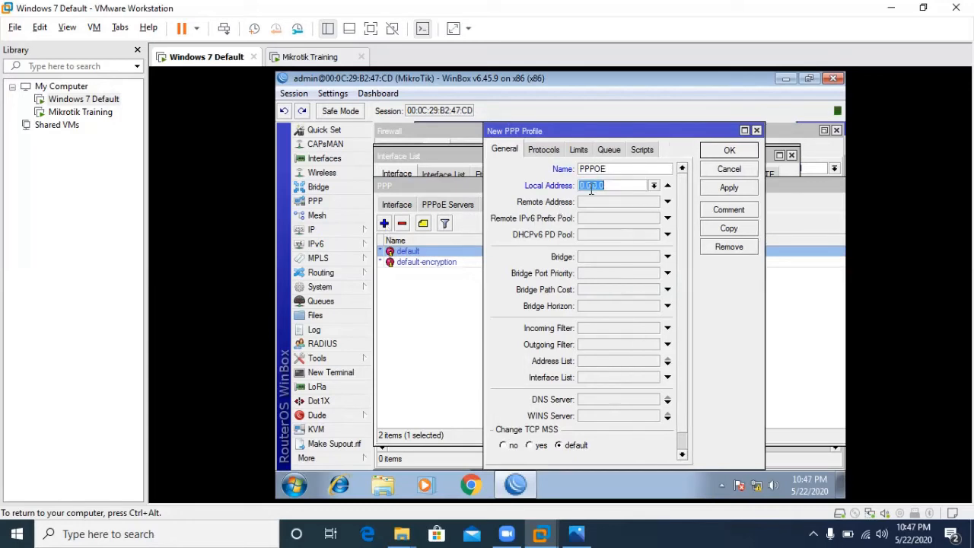
pyautogui.write('10.10.10.1')
pyautogui.click(600, 204)
pyautogui.click(654, 202)
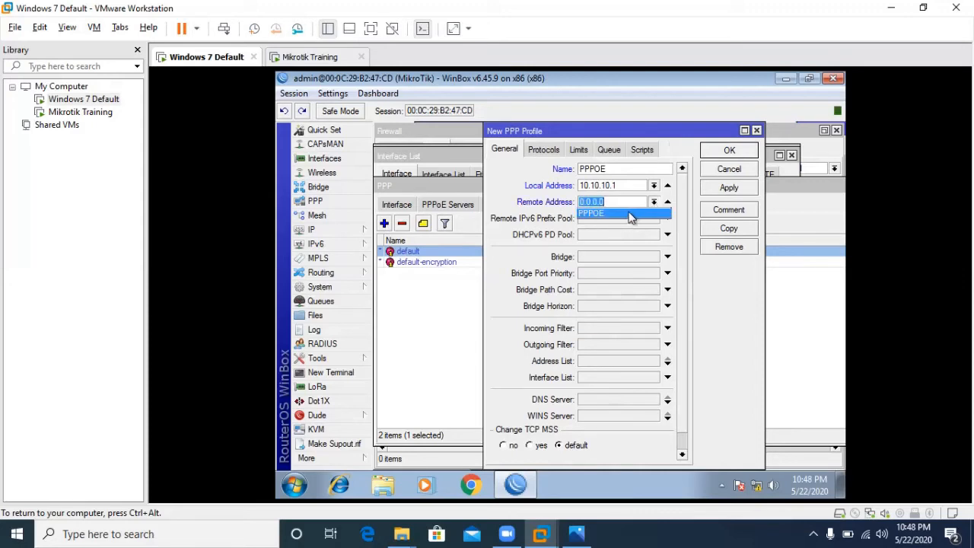
pyautogui.click(630, 214)
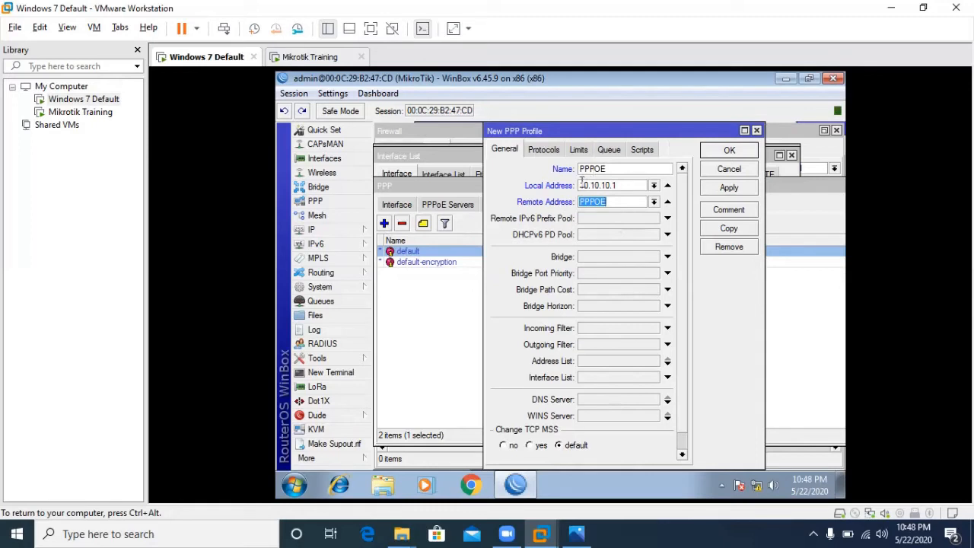
pyautogui.moveTo(582, 182); pyautogui.dragTo(622, 182)
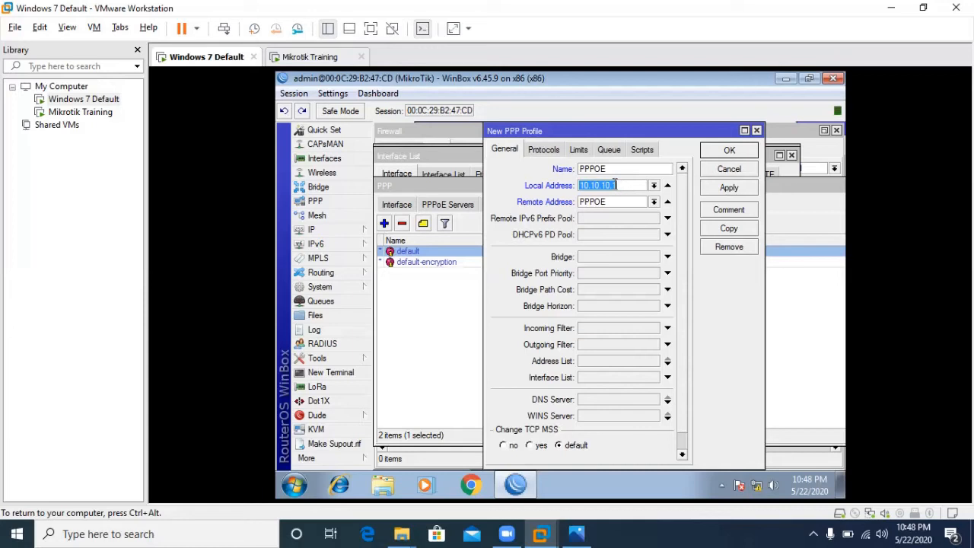
# - Enable Change TCP MSS on the PPPOE profile and try turning on UPnP
pyautogui.click(554, 152)
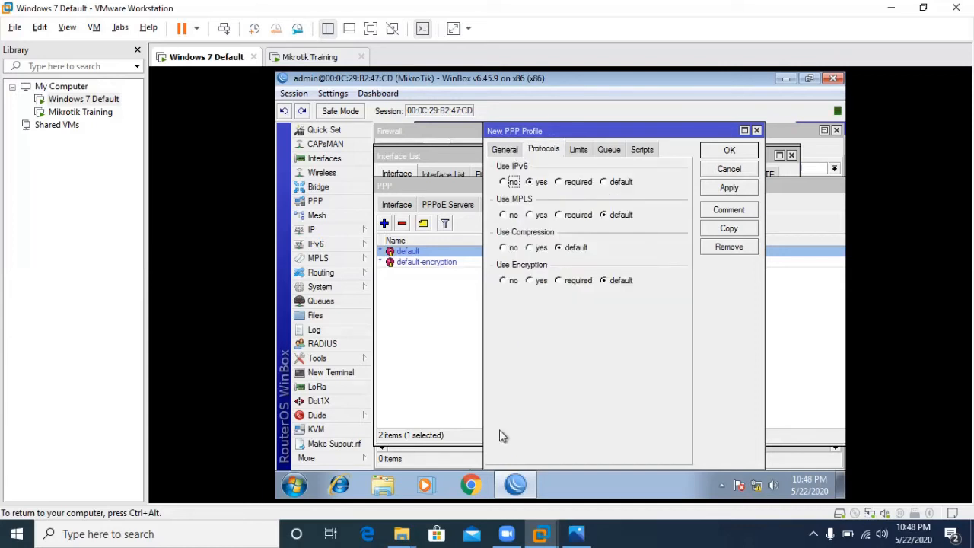
pyautogui.click(504, 150)
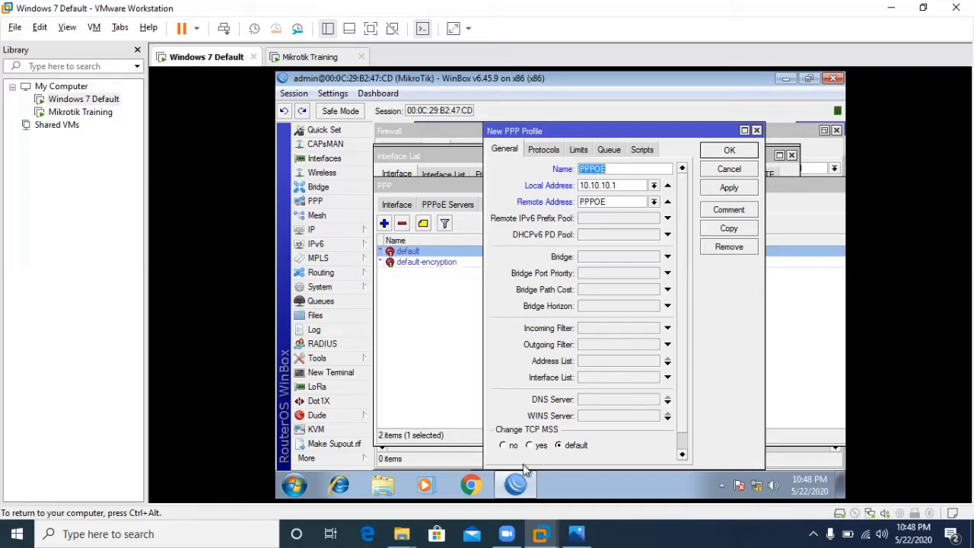
pyautogui.click(532, 446)
pyautogui.doubleClick(734, 82)
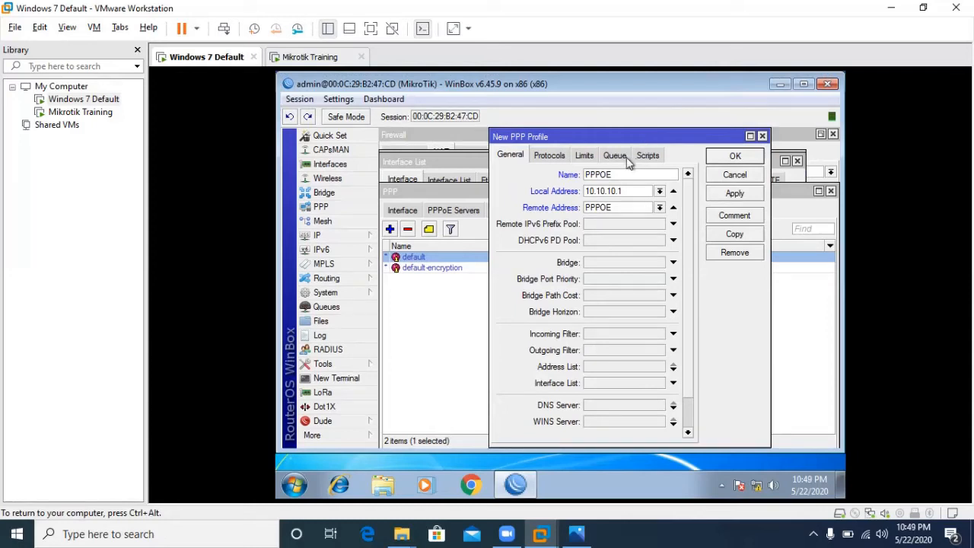
pyautogui.scroll(-3, 692, 373)
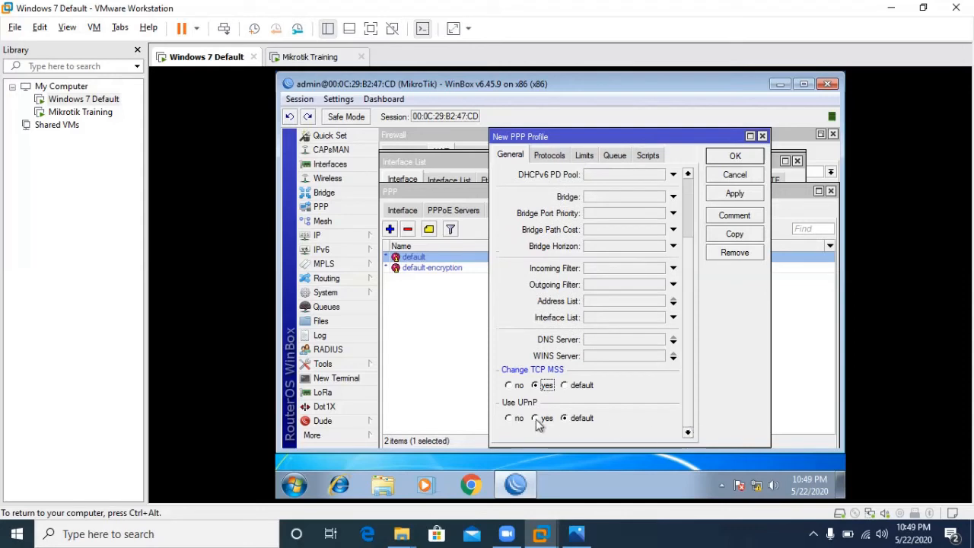
pyautogui.click(540, 423)
# - Set Use IPv6 and Use MPLS to no, then save the PPPOE profile
pyautogui.click(549, 155)
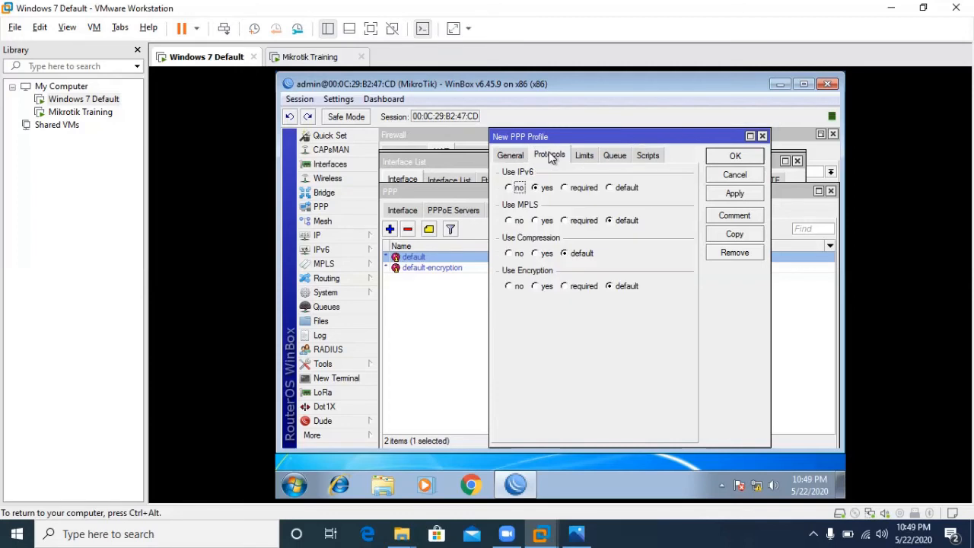
pyautogui.click(516, 190)
pyautogui.click(516, 222)
pyautogui.click(735, 193)
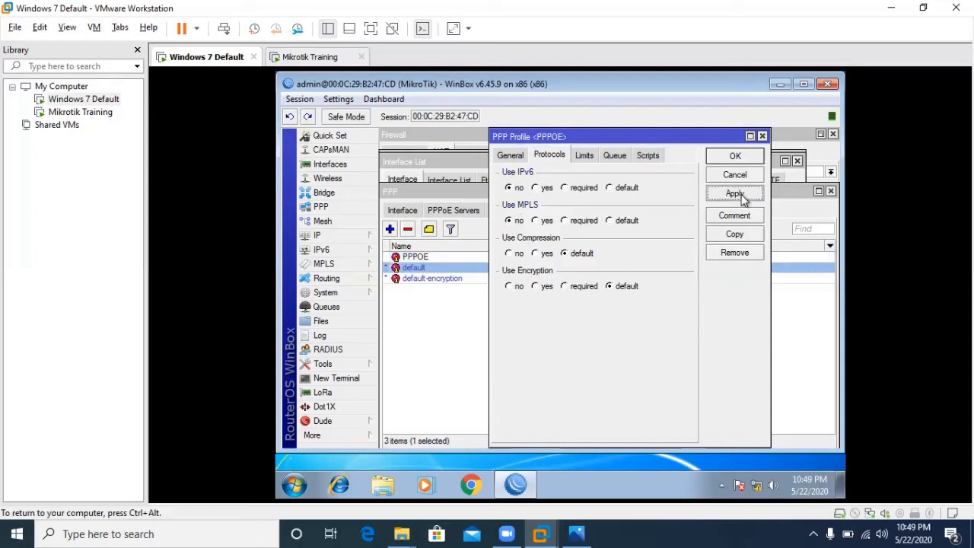
pyautogui.click(735, 157)
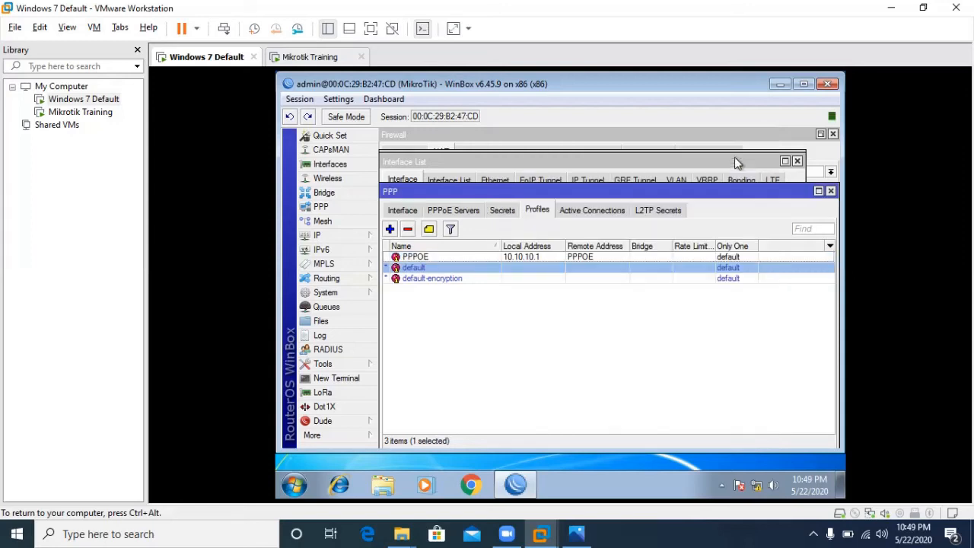
pyautogui.click(543, 257)
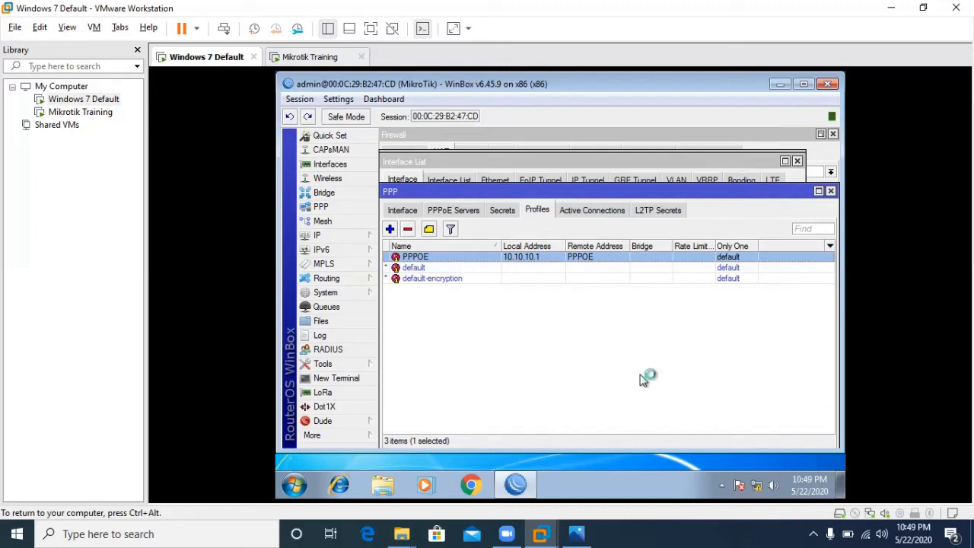
# - Open the Network and Sharing Center from the tray and glance at Internet Properties
pyautogui.click(295, 487)
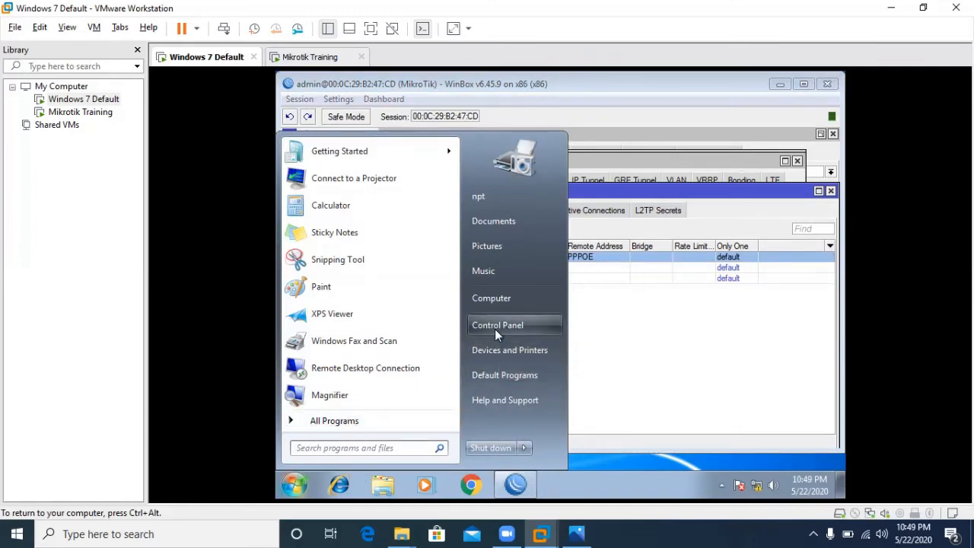
pyautogui.rightClick(756, 488)
pyautogui.click(735, 476)
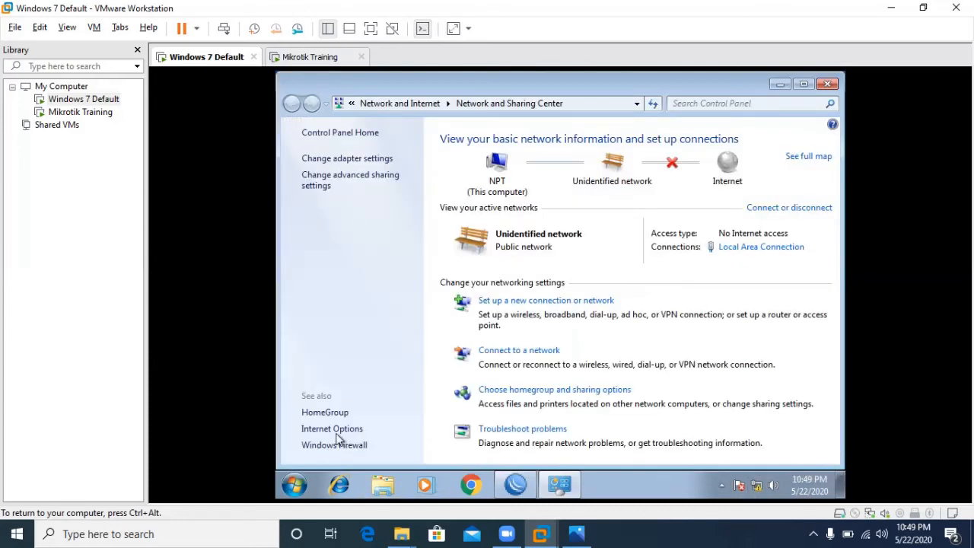
pyautogui.click(336, 431)
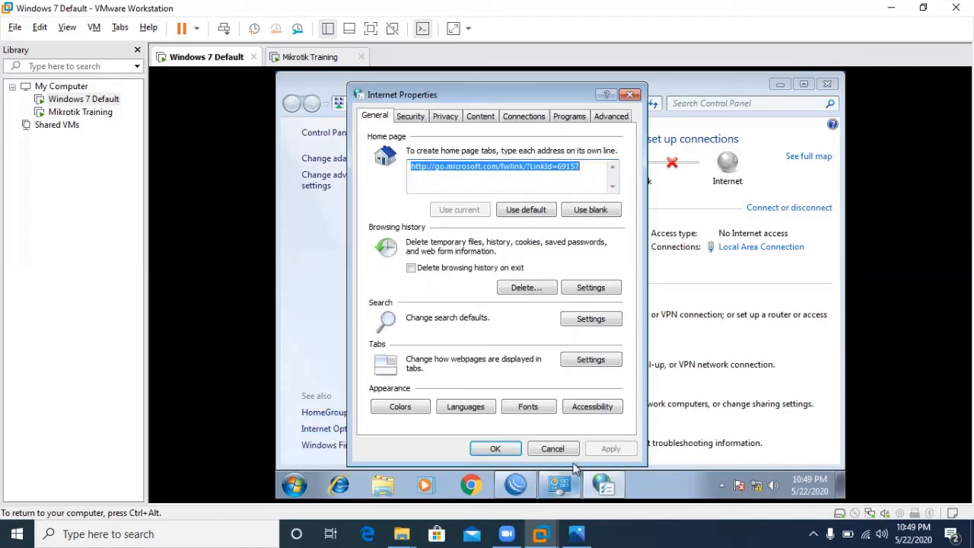
pyautogui.click(552, 448)
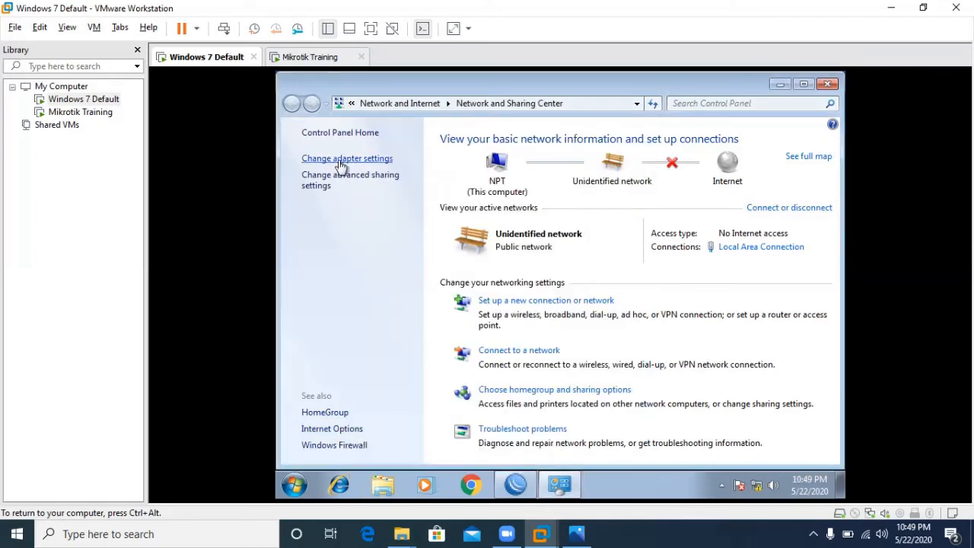
# - Review adapter settings, connection status, network devices and homegroup under Network and Internet
pyautogui.click(343, 160)
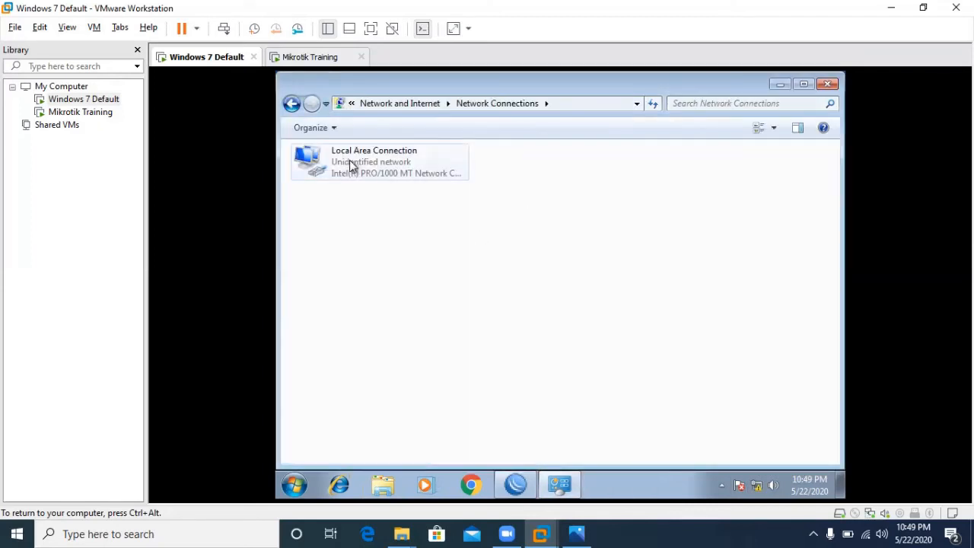
pyautogui.click(437, 106)
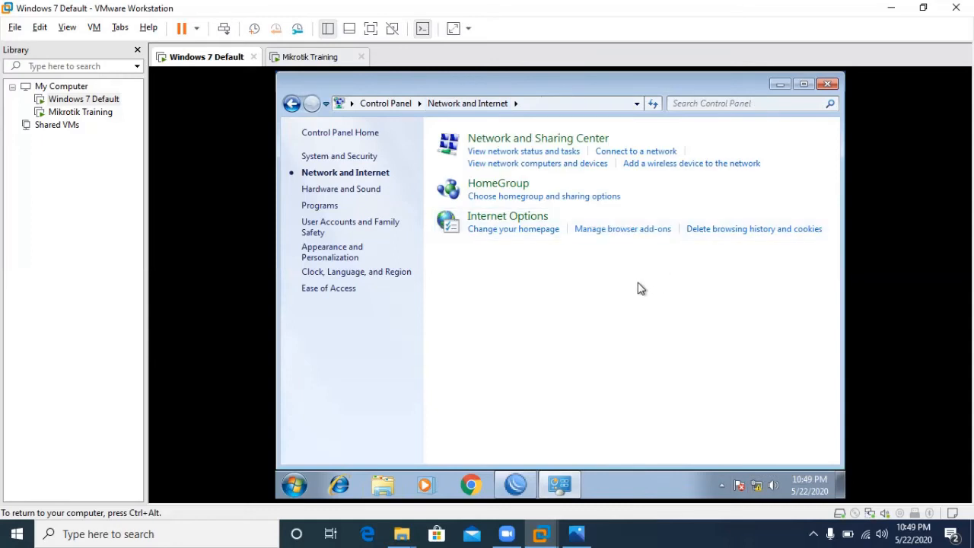
pyautogui.click(634, 152)
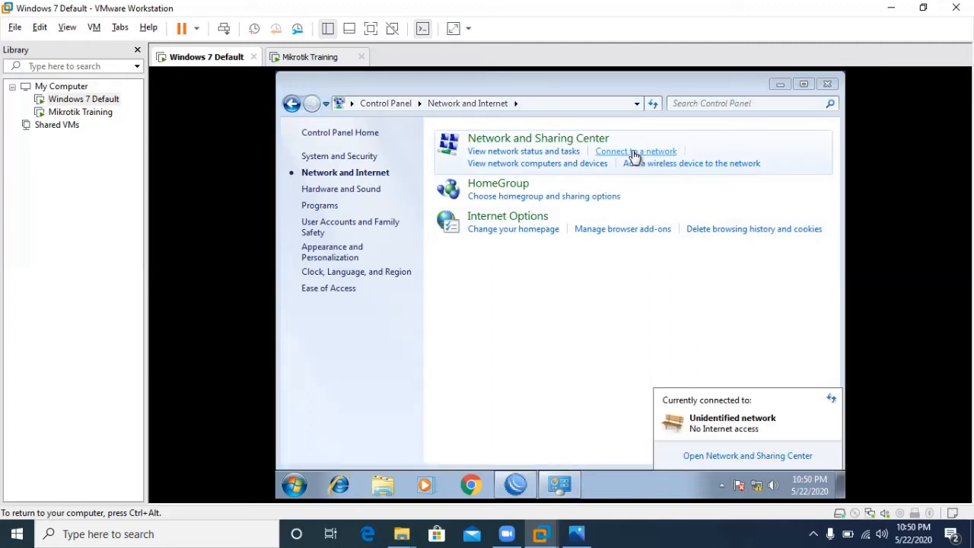
pyautogui.click(558, 302)
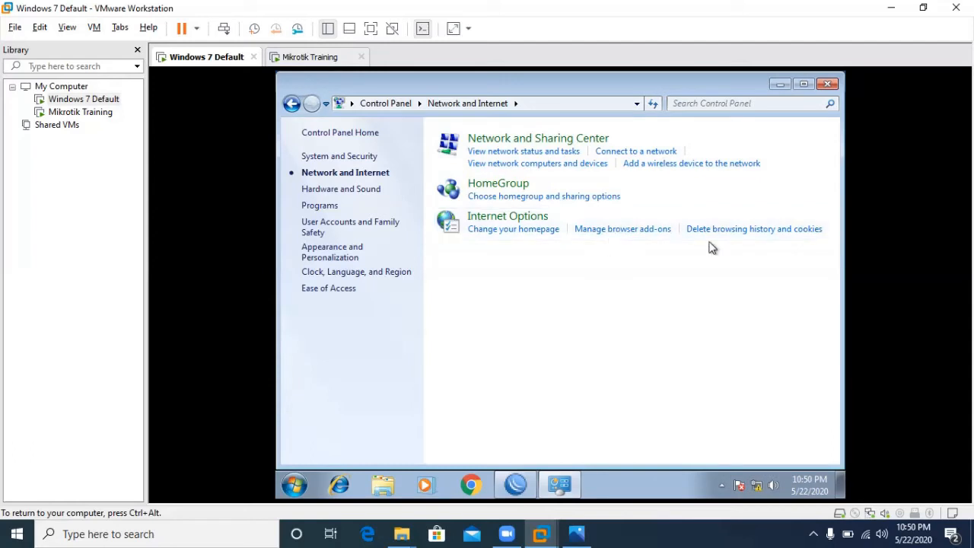
pyautogui.click(547, 164)
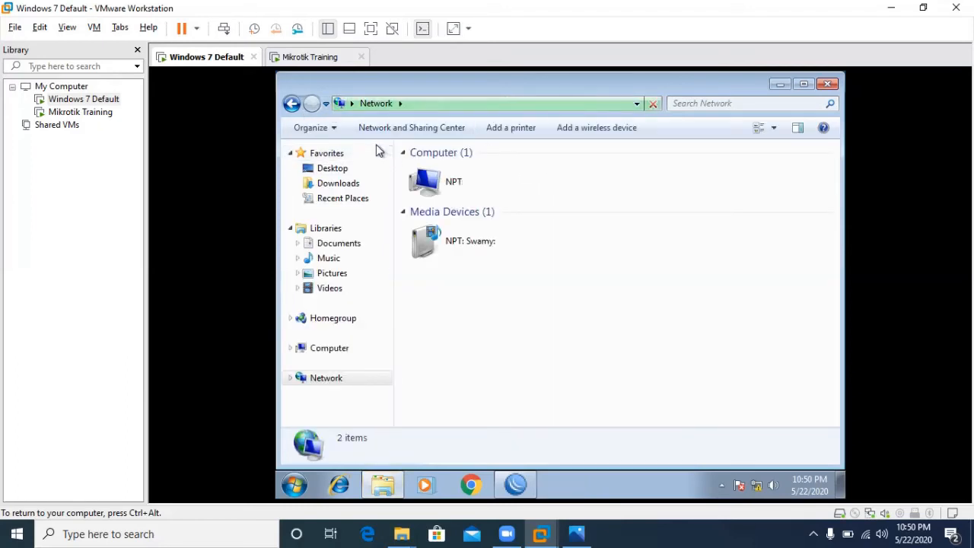
pyautogui.click(293, 106)
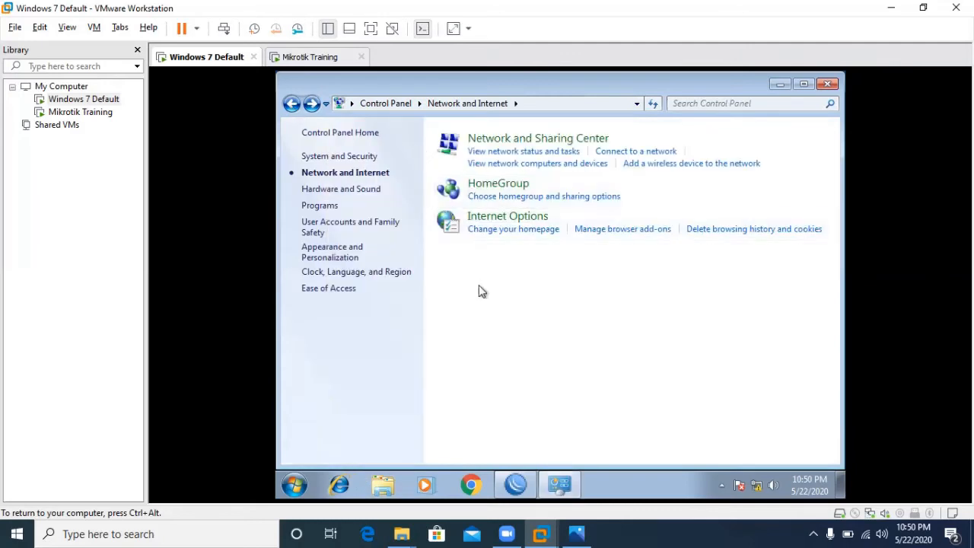
pyautogui.click(520, 188)
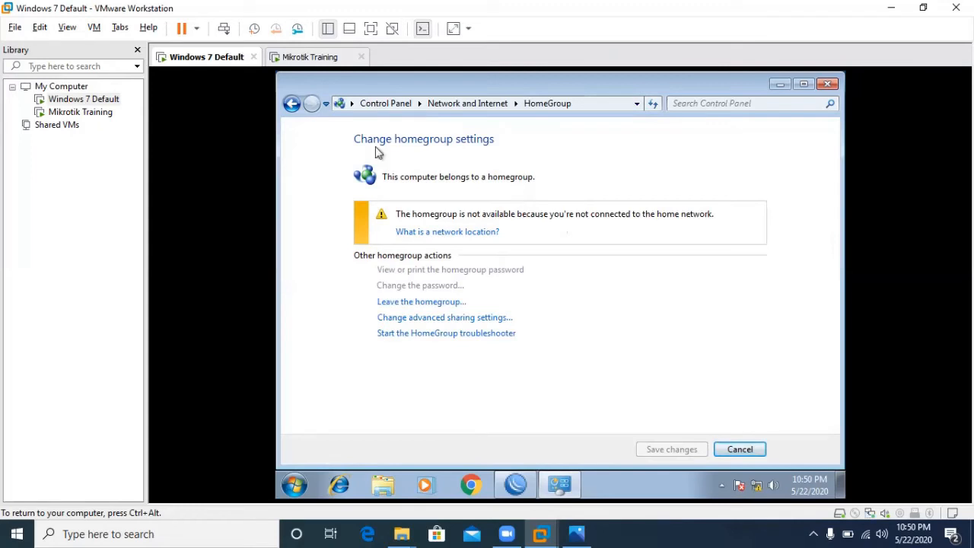
pyautogui.click(292, 105)
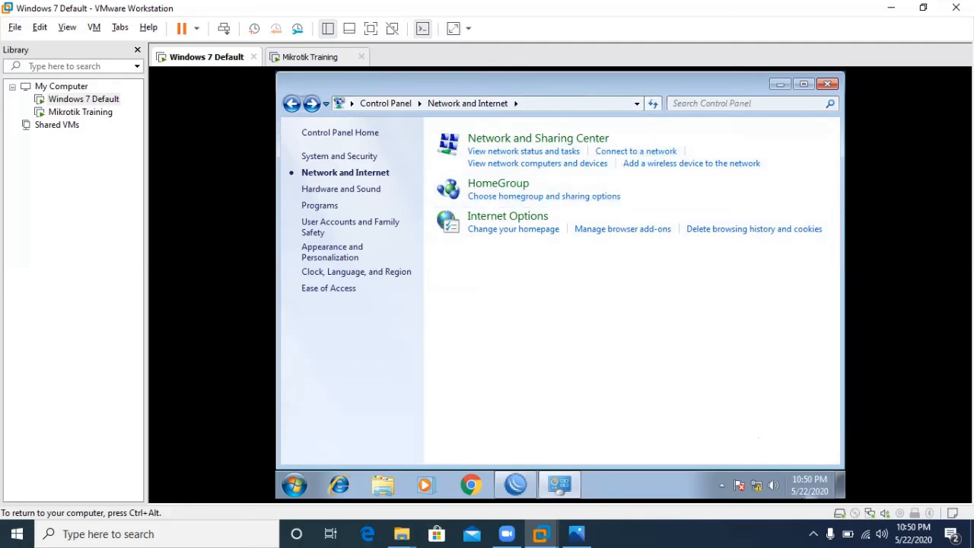
# - Reopen the Network and Sharing Center showing the unidentified network and reposition its window
pyautogui.rightClick(758, 485)
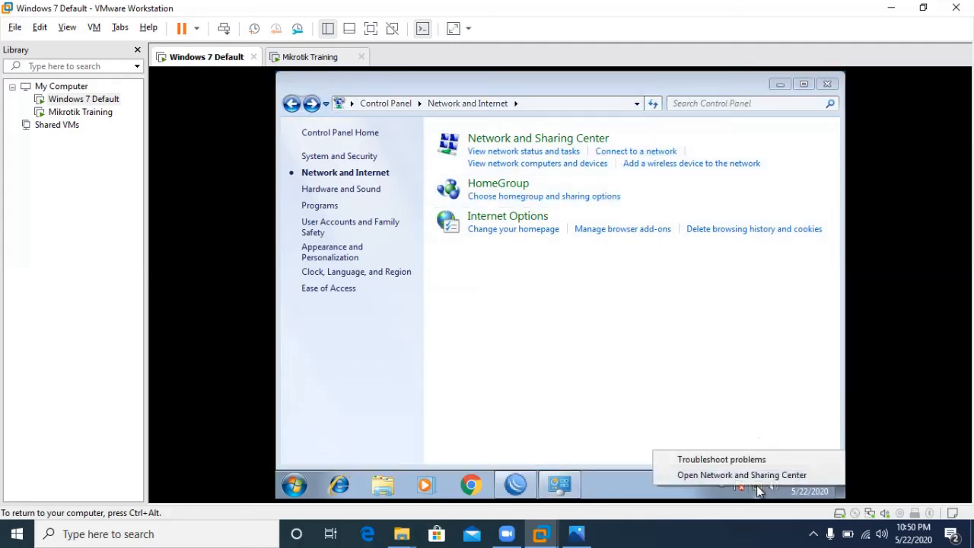
pyautogui.click(700, 475)
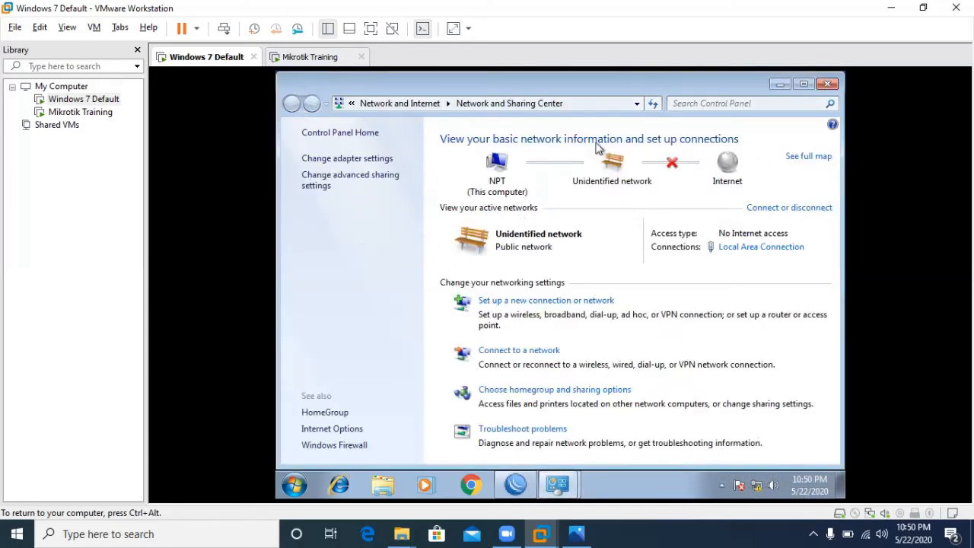
pyautogui.click(781, 85)
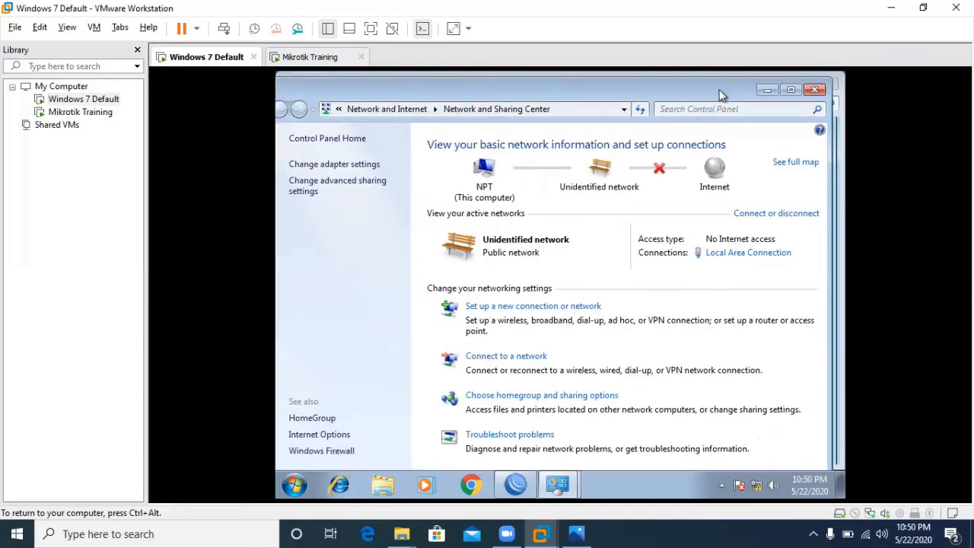
pyautogui.moveTo(788, 205); pyautogui.dragTo(742, 82)
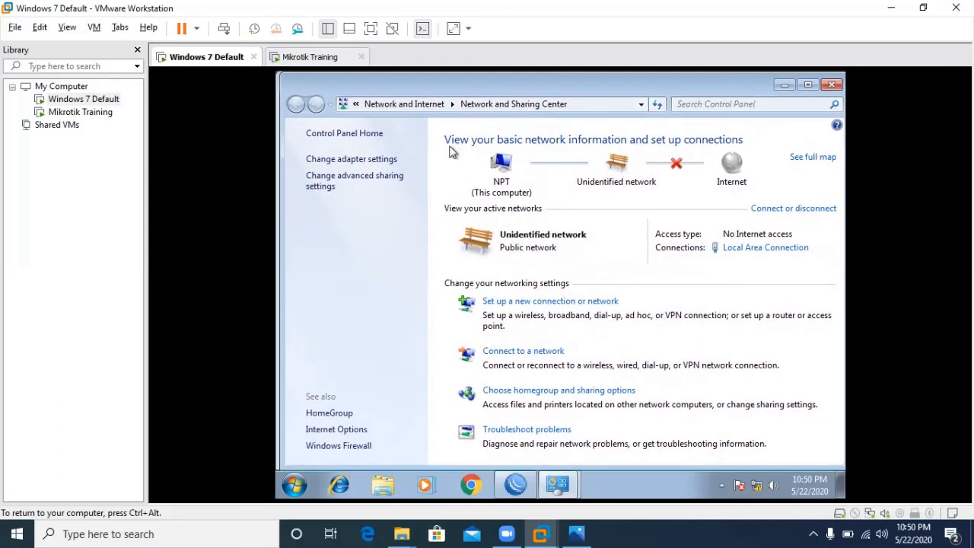
# - Set up a Broadband (PPPoE) connection named isp1 with the ISP user name and password
pyautogui.click(525, 304)
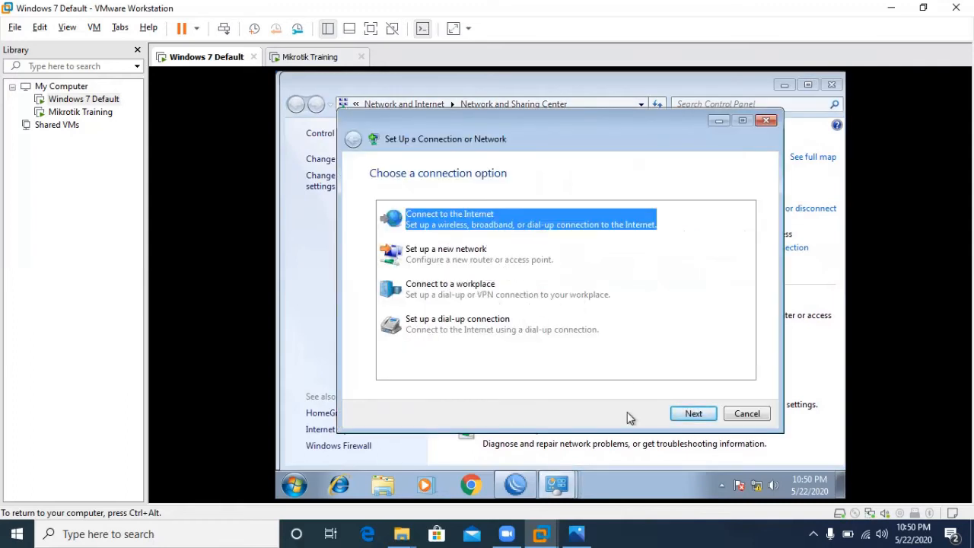
pyautogui.click(693, 413)
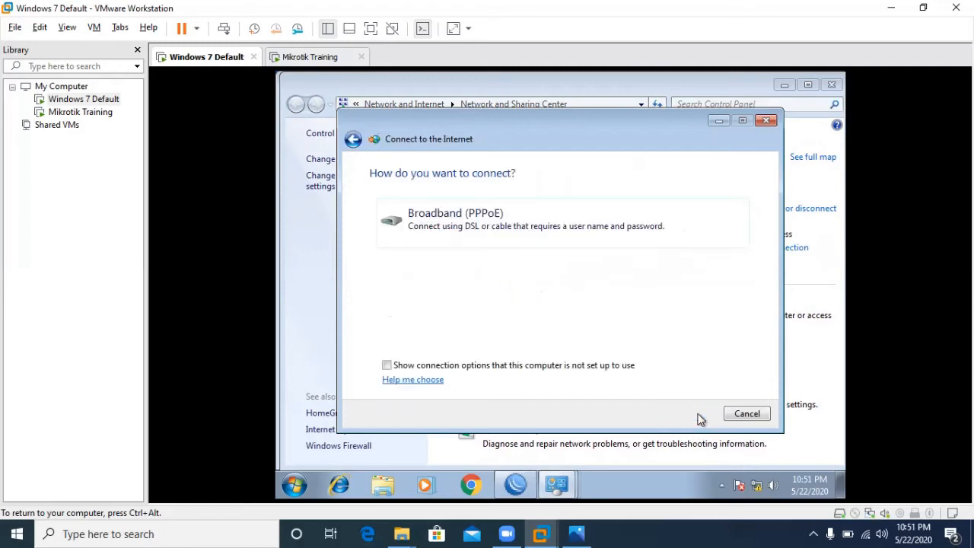
pyautogui.click(490, 216)
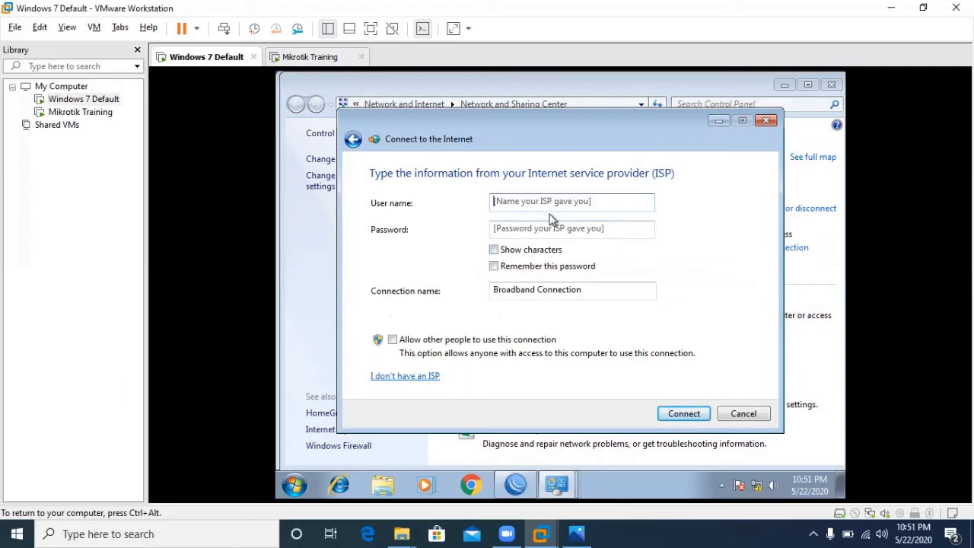
pyautogui.write('admin')
pyautogui.press('Tab')
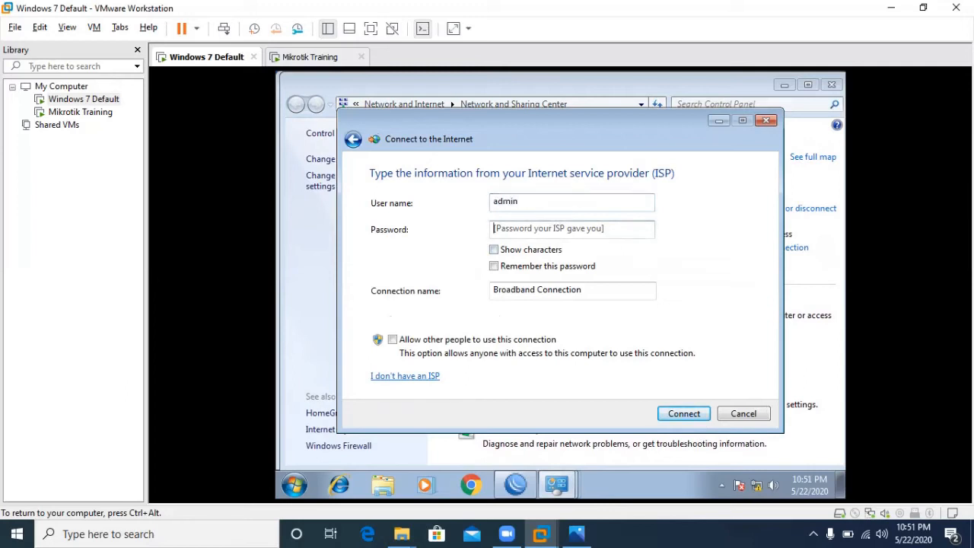
pyautogui.write('ad')
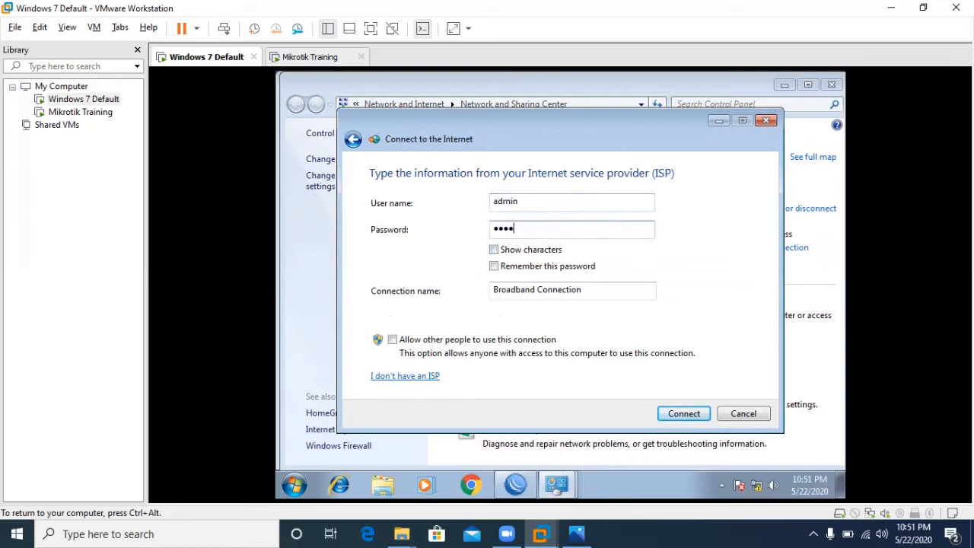
pyautogui.moveTo(624, 294); pyautogui.dragTo(469, 285)
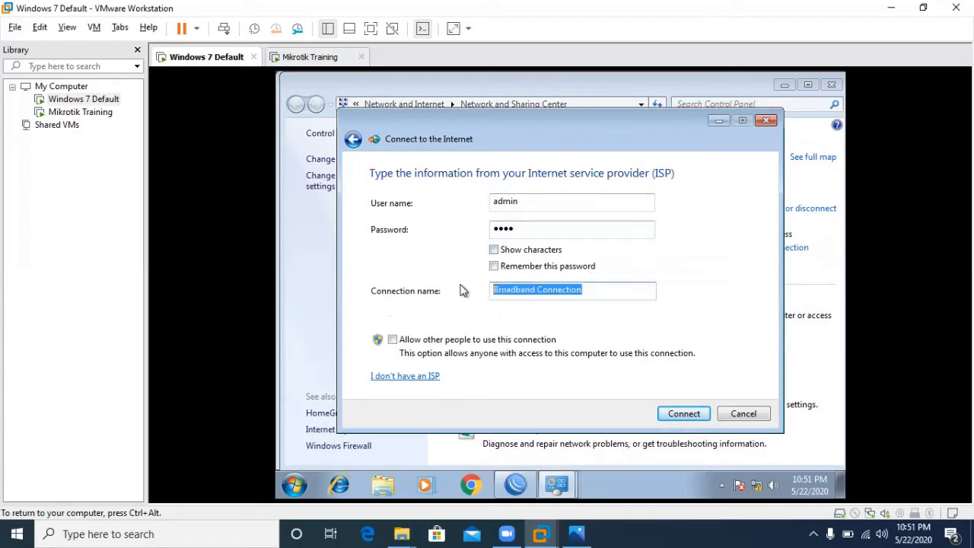
pyautogui.write('isp1')
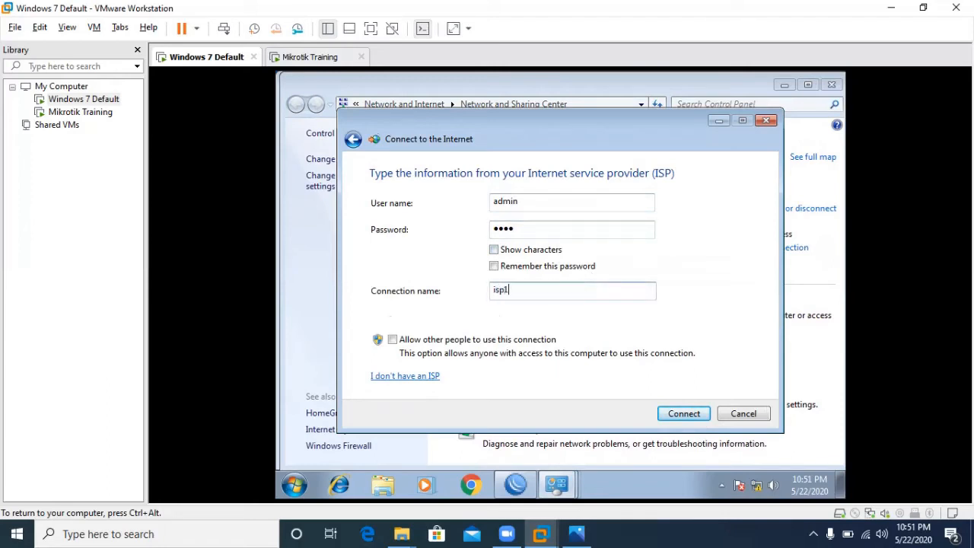
# - Save the isp1 connection despite error 629 and bring WinBox back to the front
pyautogui.click(677, 413)
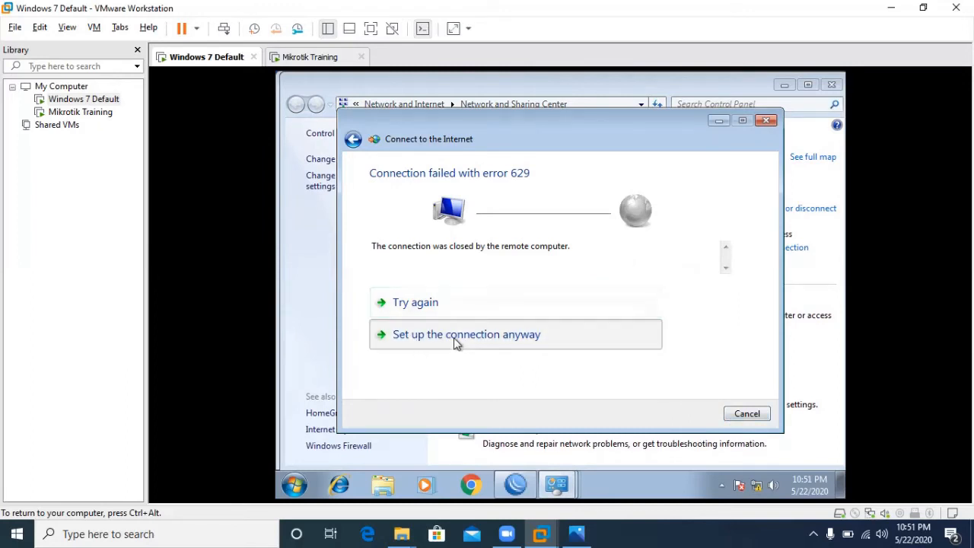
pyautogui.click(455, 343)
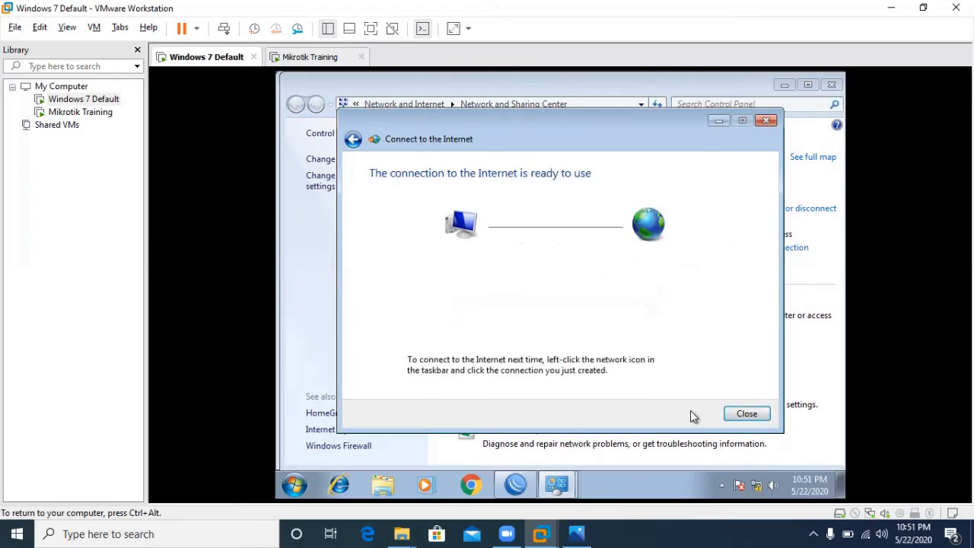
pyautogui.click(746, 419)
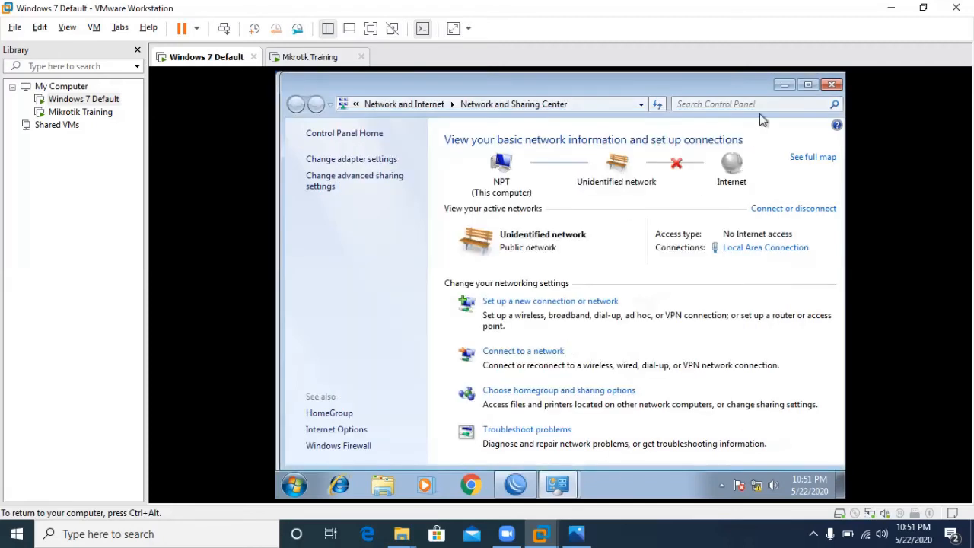
pyautogui.click(784, 85)
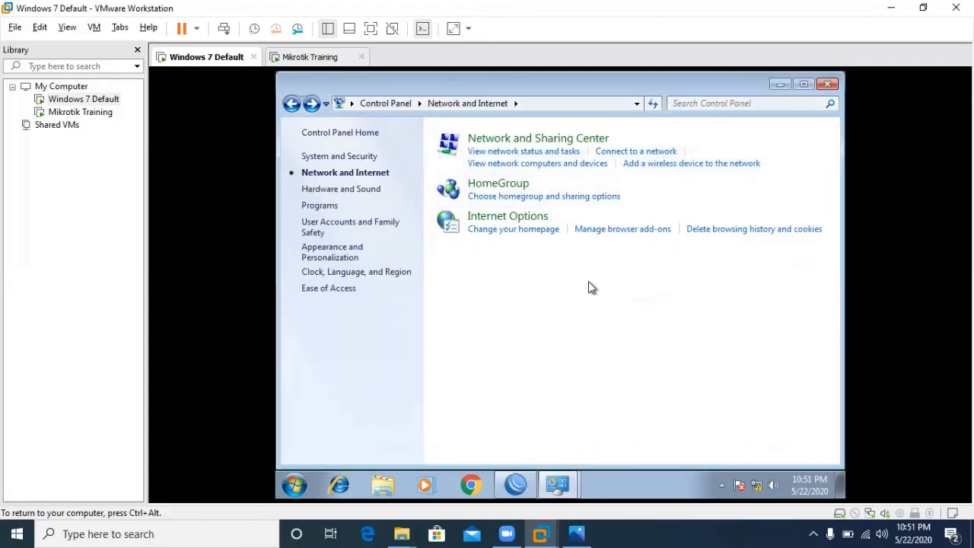
pyautogui.click(557, 484)
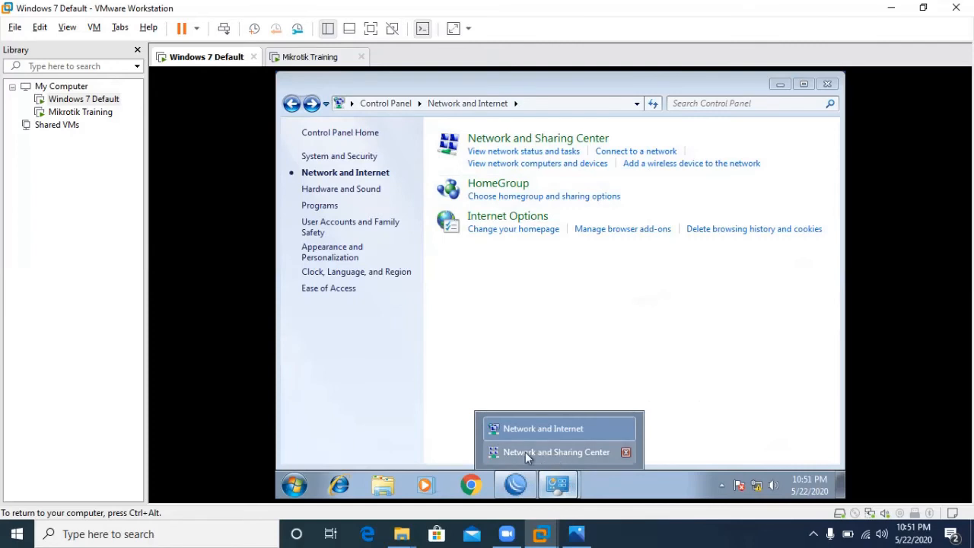
pyautogui.click(516, 485)
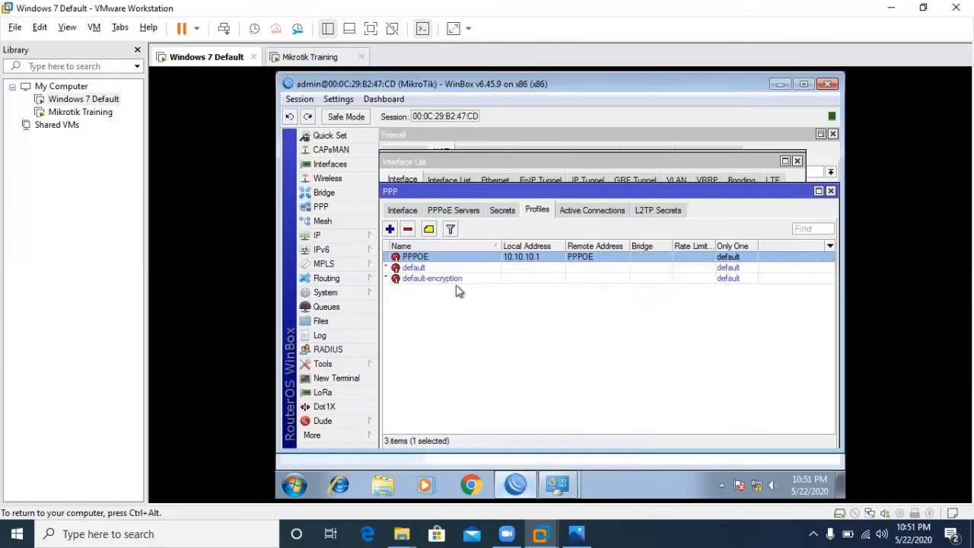
# - Begin a new PPP secret with the client's login, then discard it
pyautogui.click(499, 213)
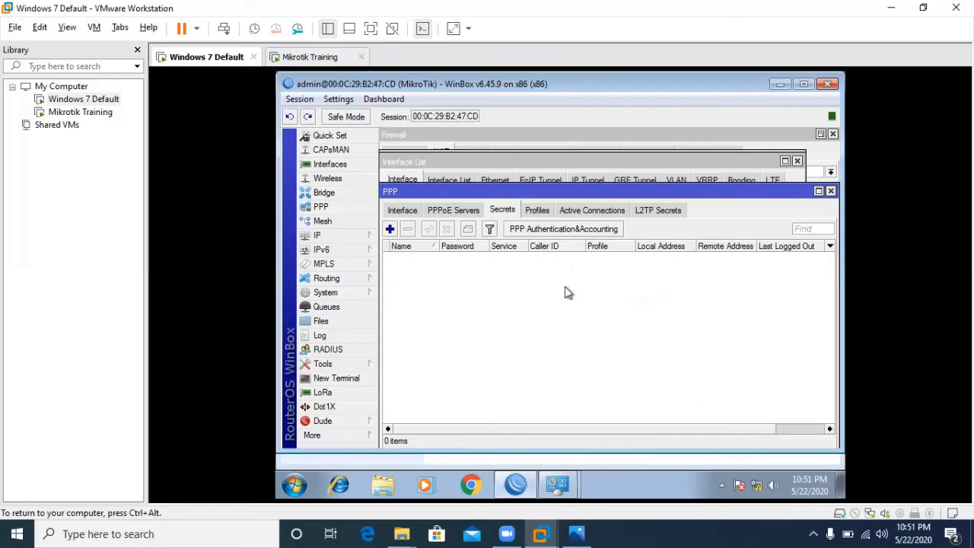
pyautogui.click(390, 229)
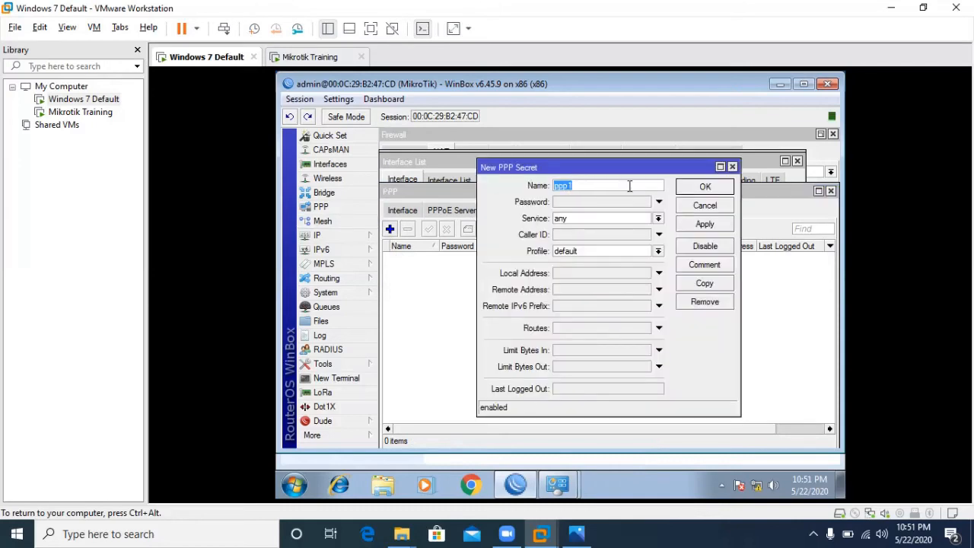
pyautogui.write('admin')
pyautogui.press('Tab')
pyautogui.write('12')
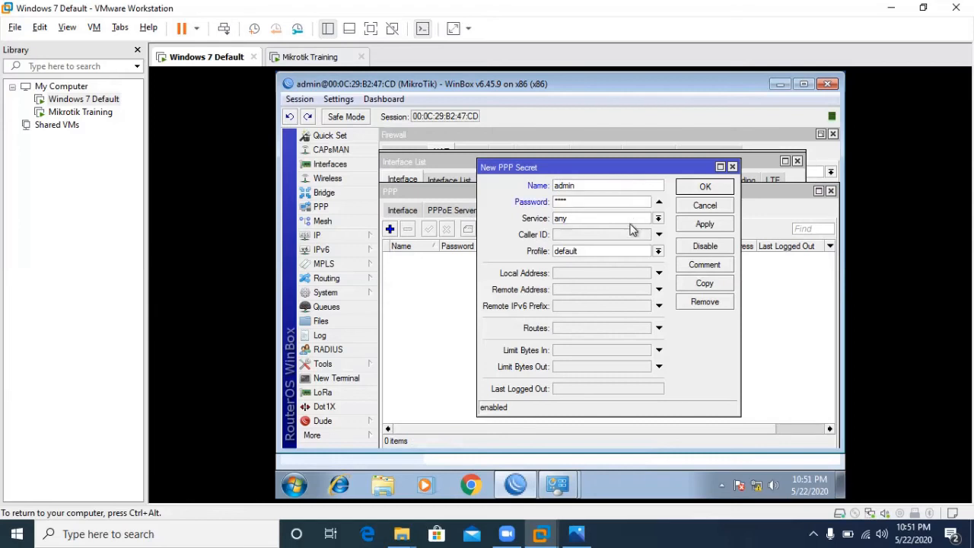
pyautogui.click(696, 209)
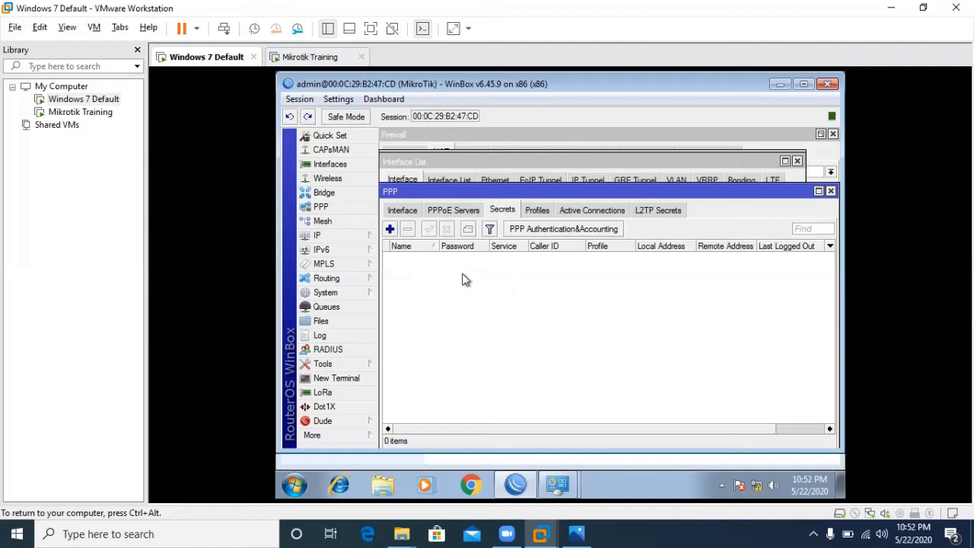
# - Add a PPP secret with the client's user name and password, service pppoe, profile PPPOE
pyautogui.click(389, 231)
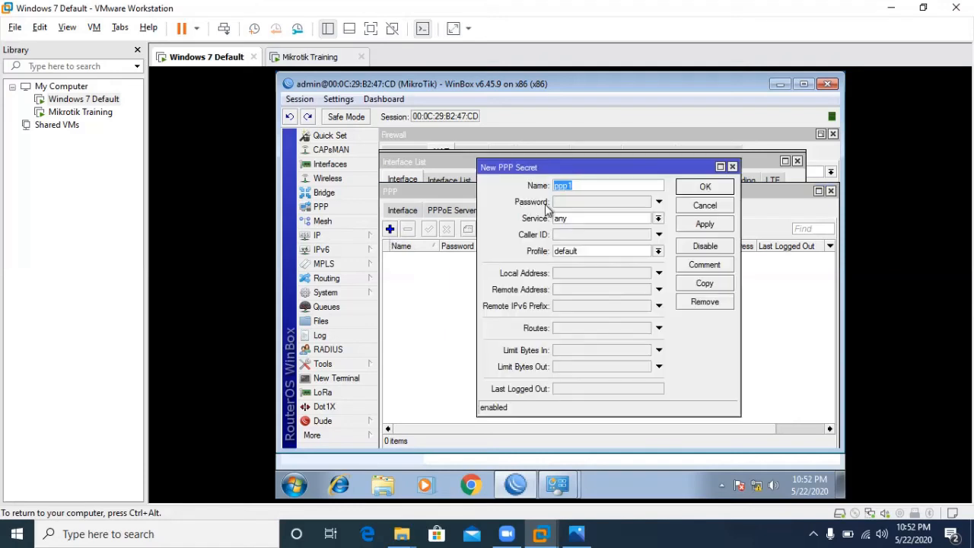
pyautogui.write('admin')
pyautogui.press('Tab')
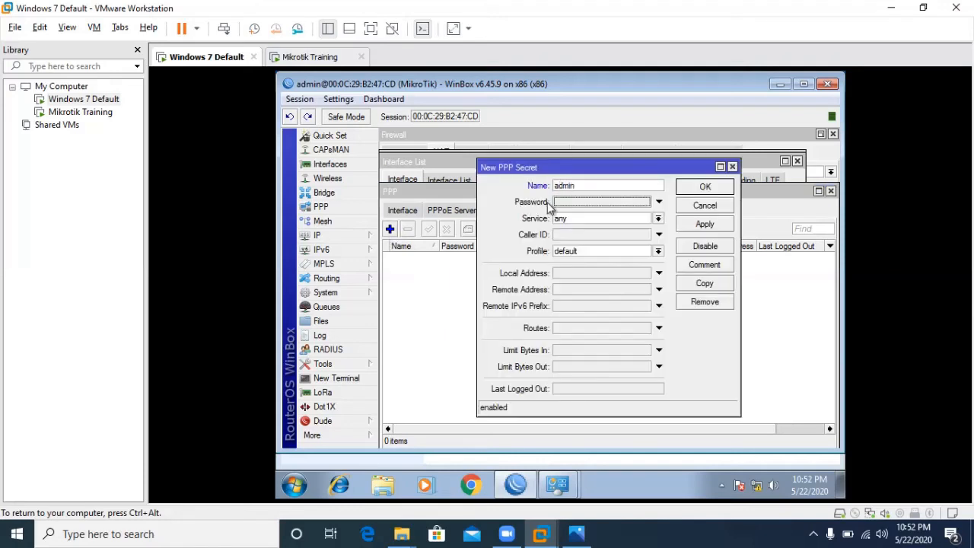
pyautogui.write('**')
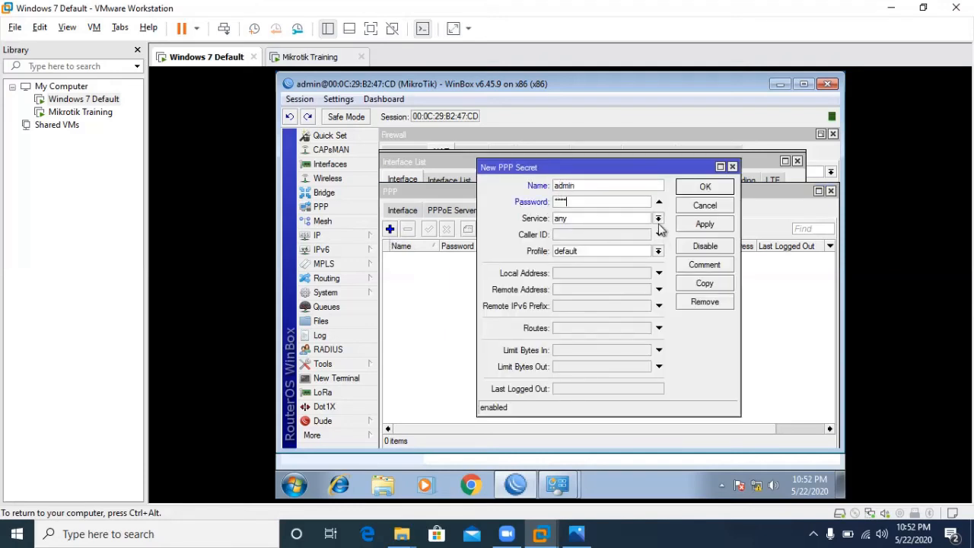
pyautogui.click(660, 219)
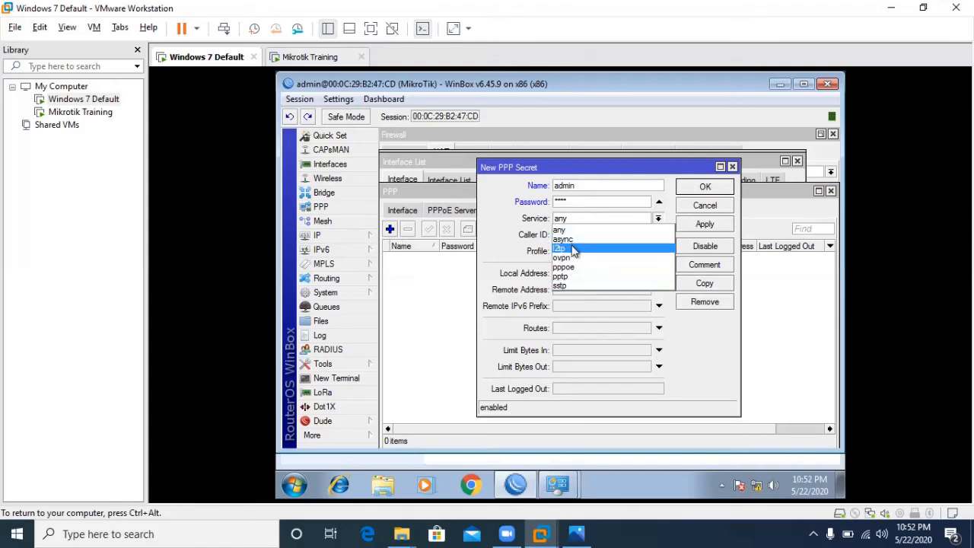
pyautogui.click(572, 267)
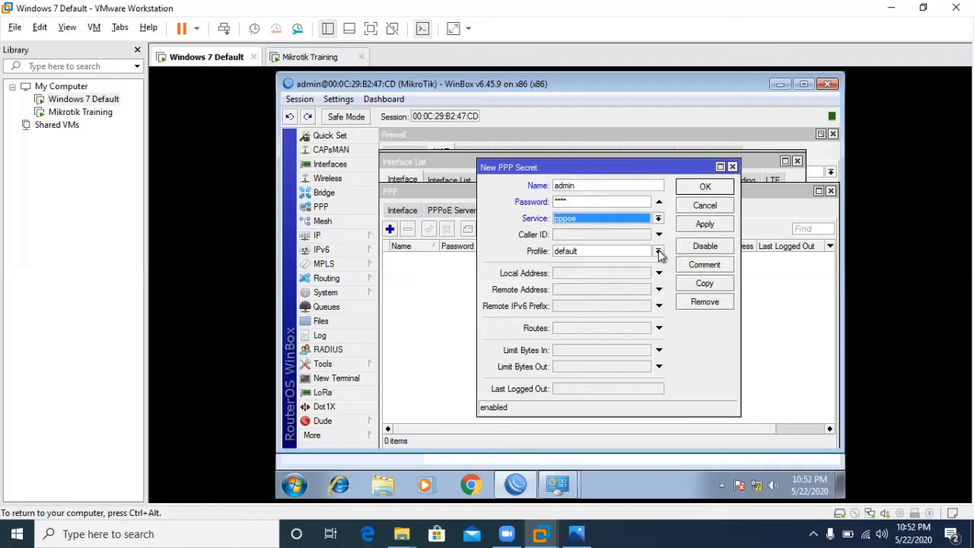
pyautogui.click(659, 251)
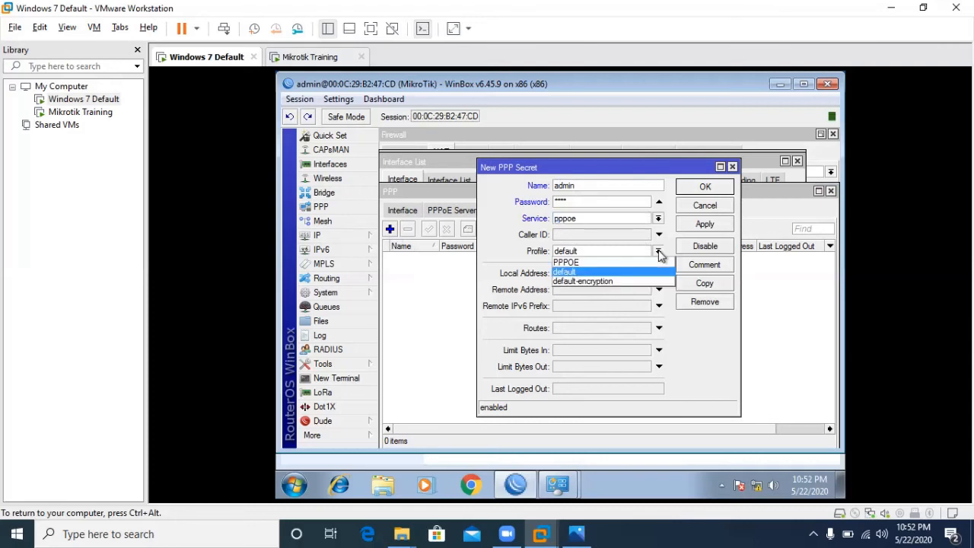
pyautogui.click(617, 264)
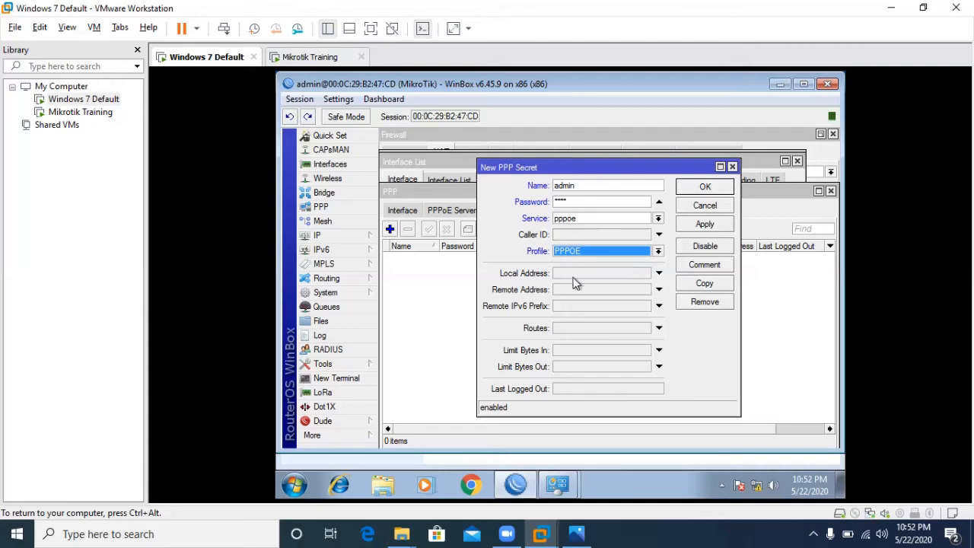
pyautogui.click(712, 229)
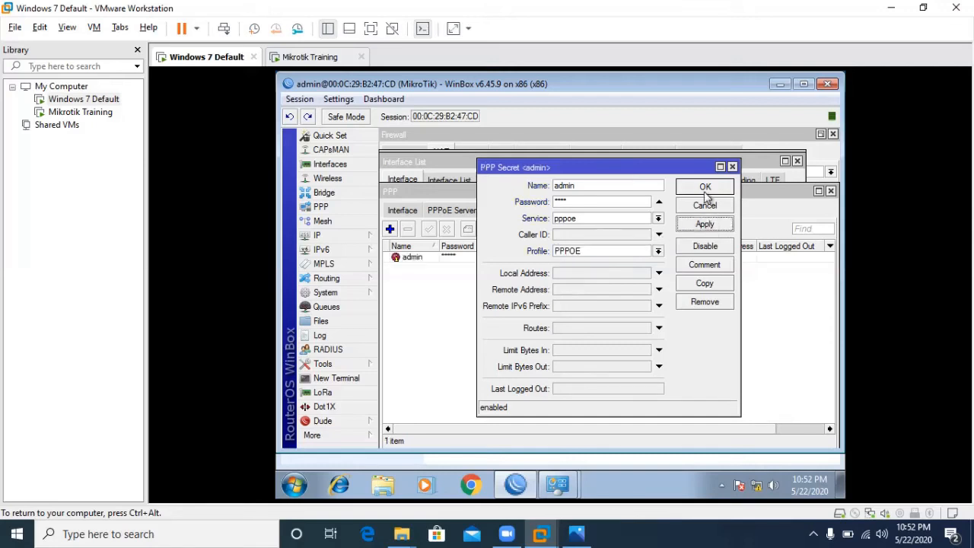
pyautogui.click(705, 190)
pyautogui.click(473, 210)
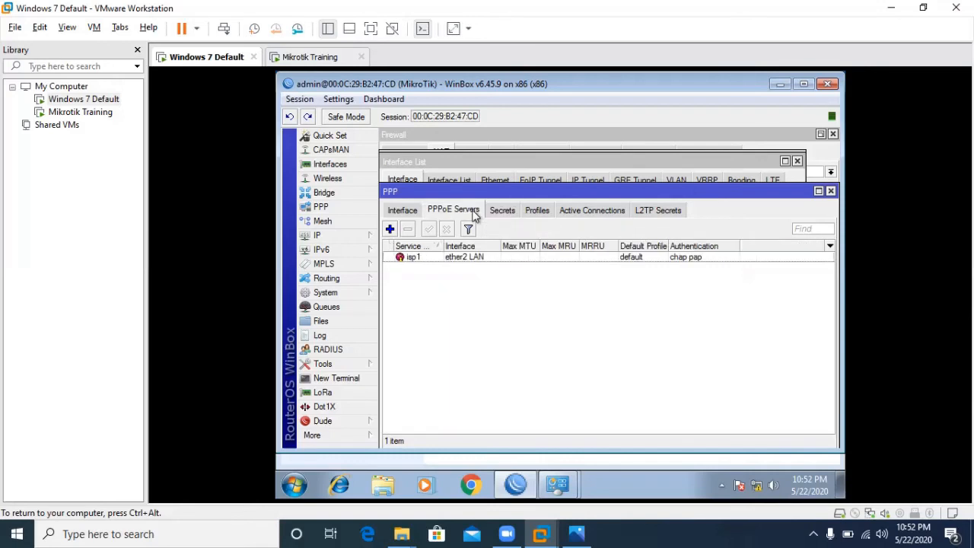
# - Open the isp1 PPPoE server settings and move the dialog aside
pyautogui.doubleClick(466, 259)
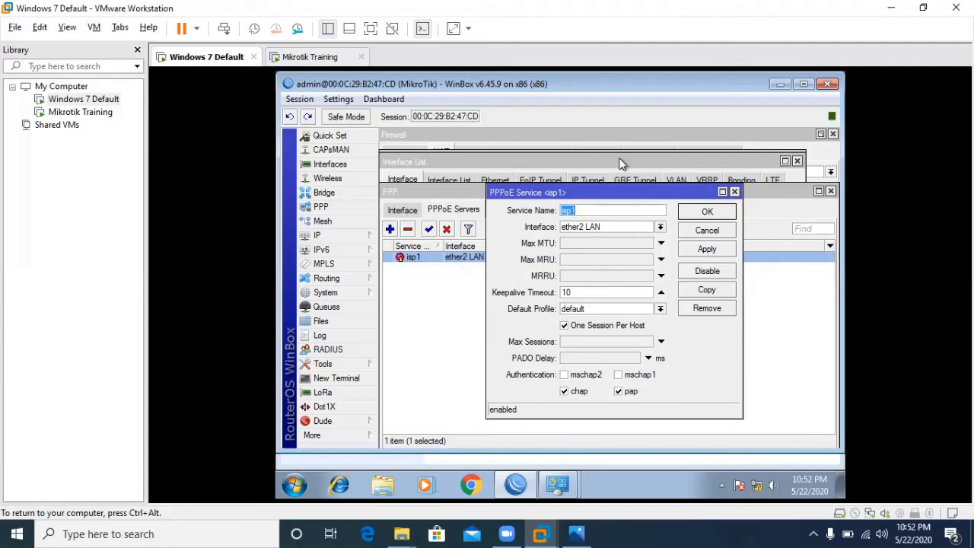
pyautogui.click(622, 205)
pyautogui.moveTo(622, 196); pyautogui.dragTo(493, 260)
# - Check the default PPP profile, close it and the PPP window, and recentre the isp1 settings
pyautogui.click(537, 210)
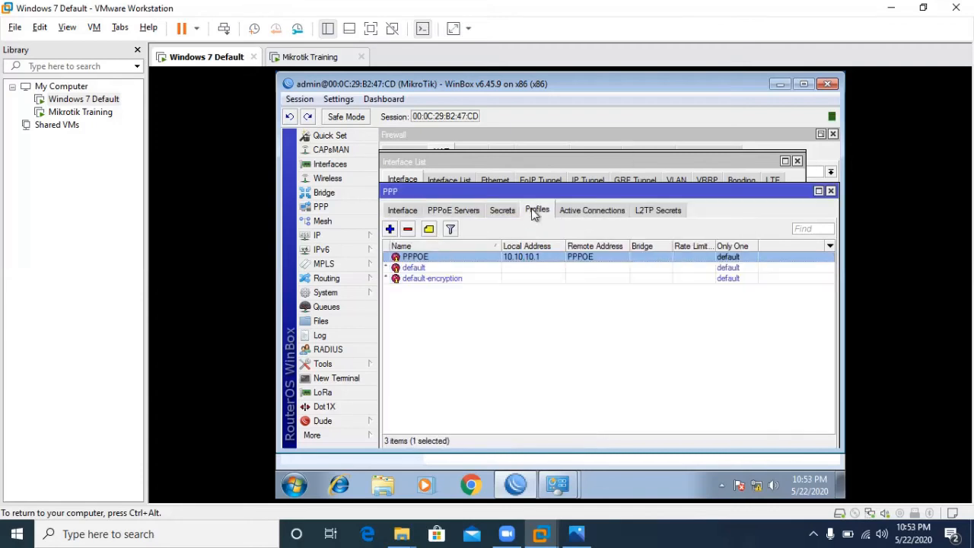
pyautogui.doubleClick(491, 268)
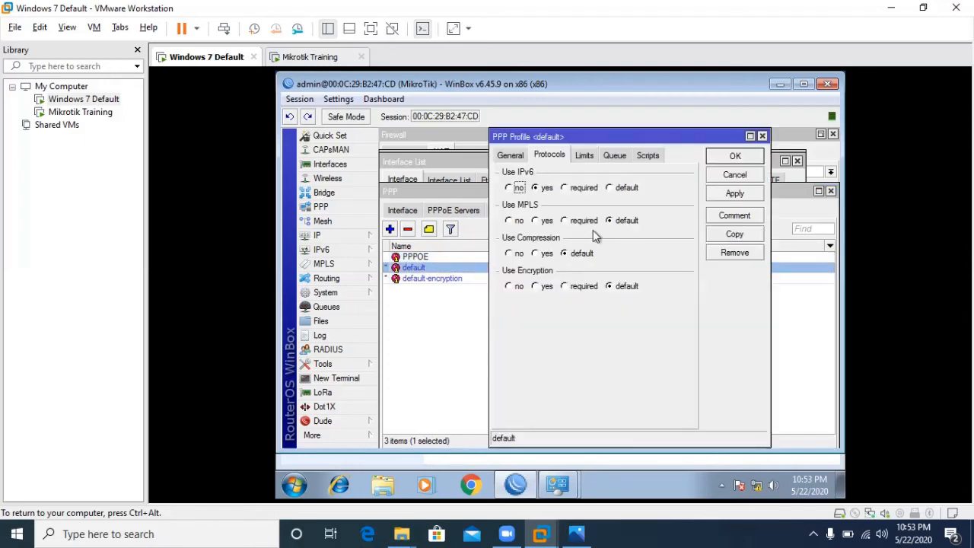
pyautogui.click(509, 155)
pyautogui.click(740, 175)
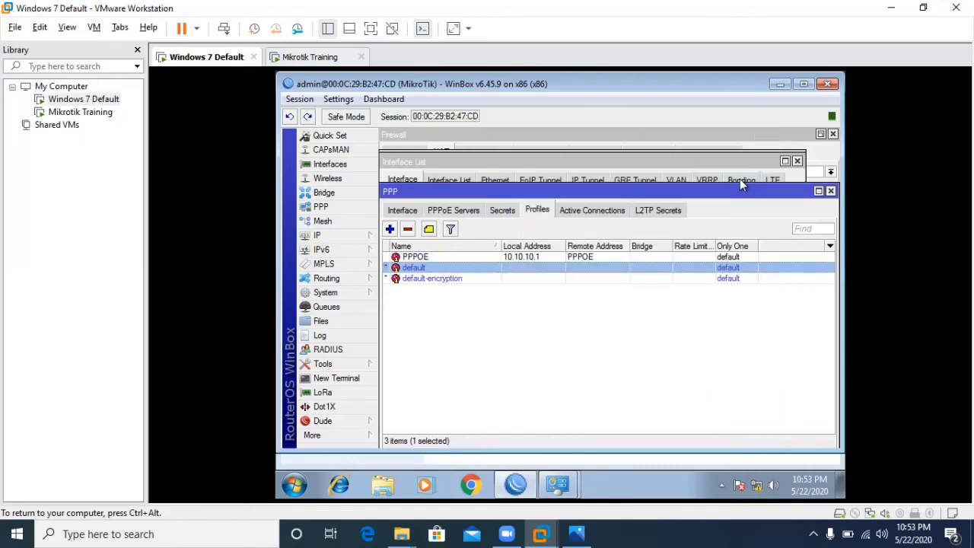
pyautogui.click(831, 192)
pyautogui.moveTo(509, 260); pyautogui.dragTo(611, 201)
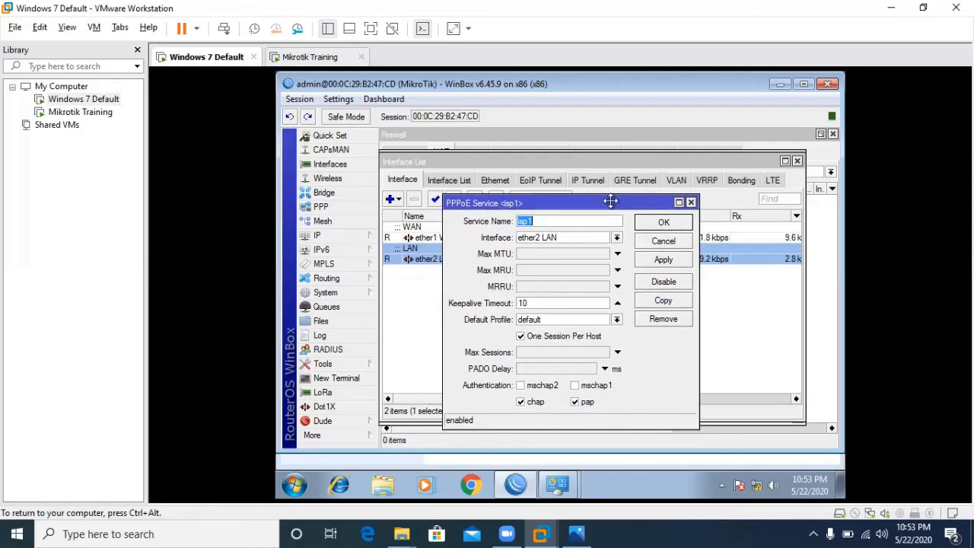
# - Choose PPPOE as the isp1 PPPoE service's default profile, apply and confirm
pyautogui.click(617, 321)
pyautogui.click(577, 330)
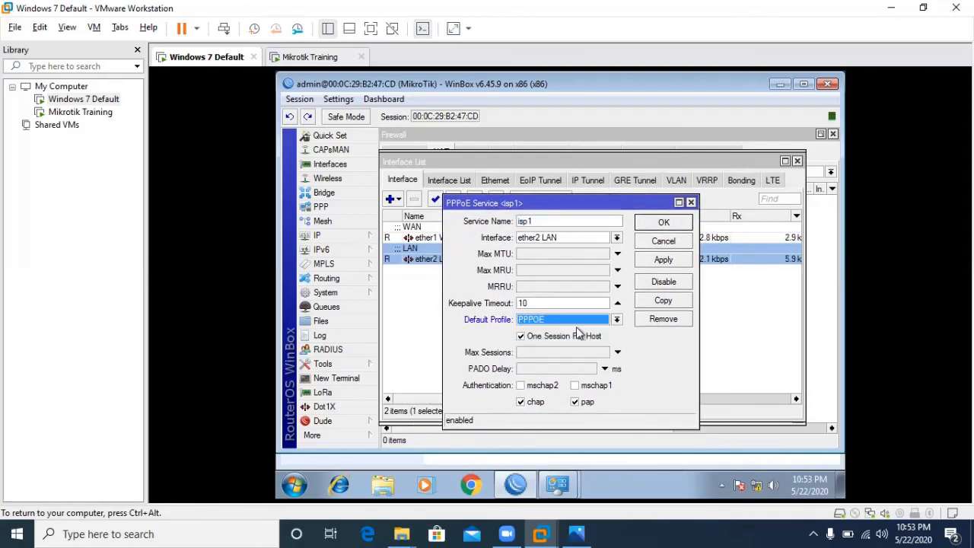
pyautogui.click(662, 261)
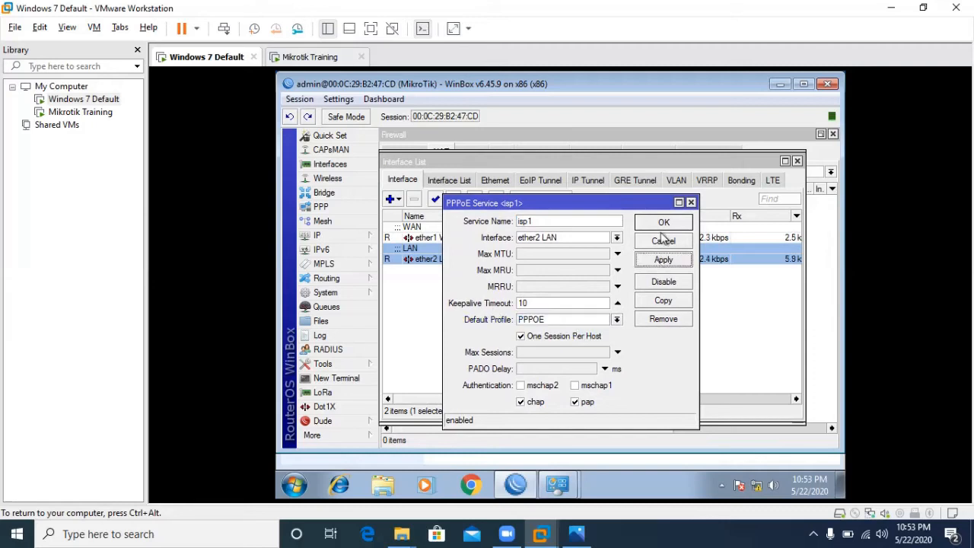
pyautogui.click(663, 226)
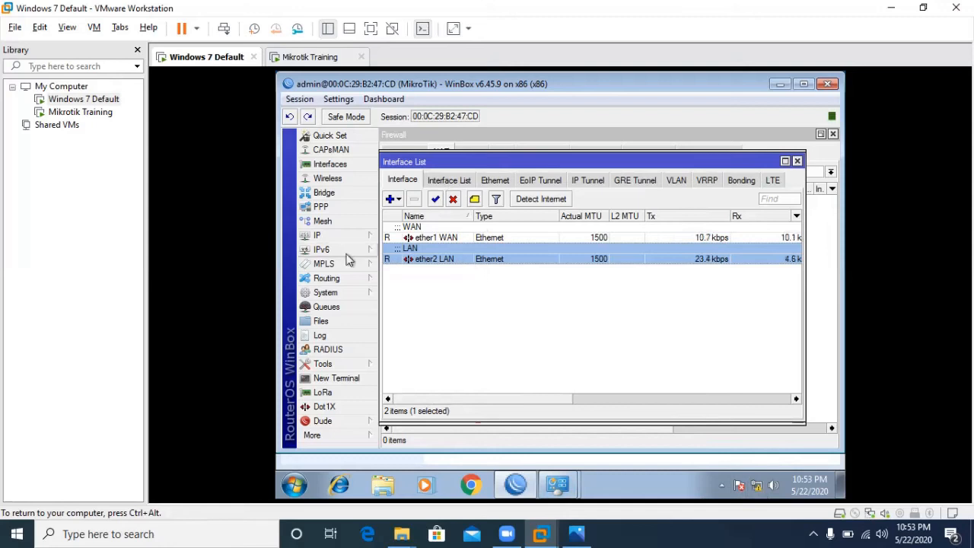
# - Show the PPPoE Servers list in WinBox and switch the VM to full screen
pyautogui.click(331, 205)
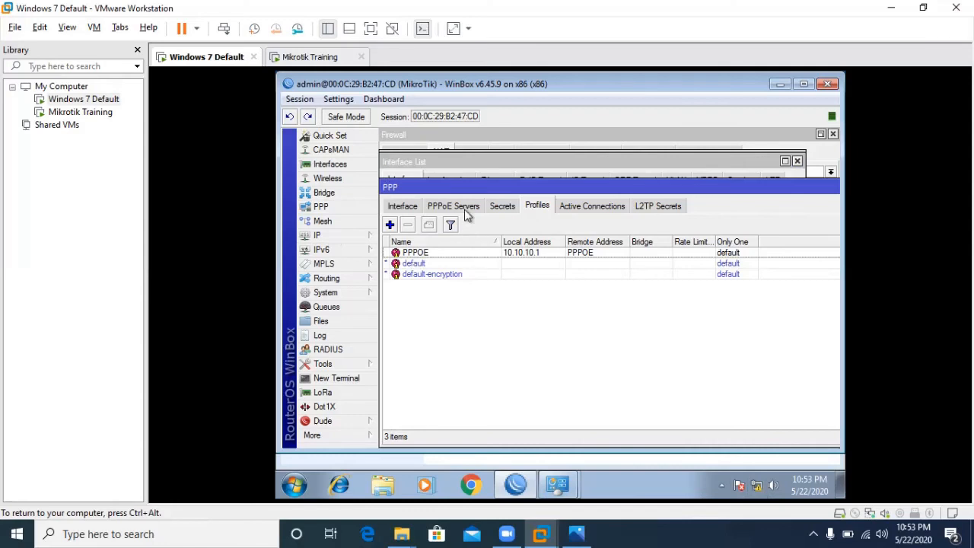
pyautogui.click(464, 210)
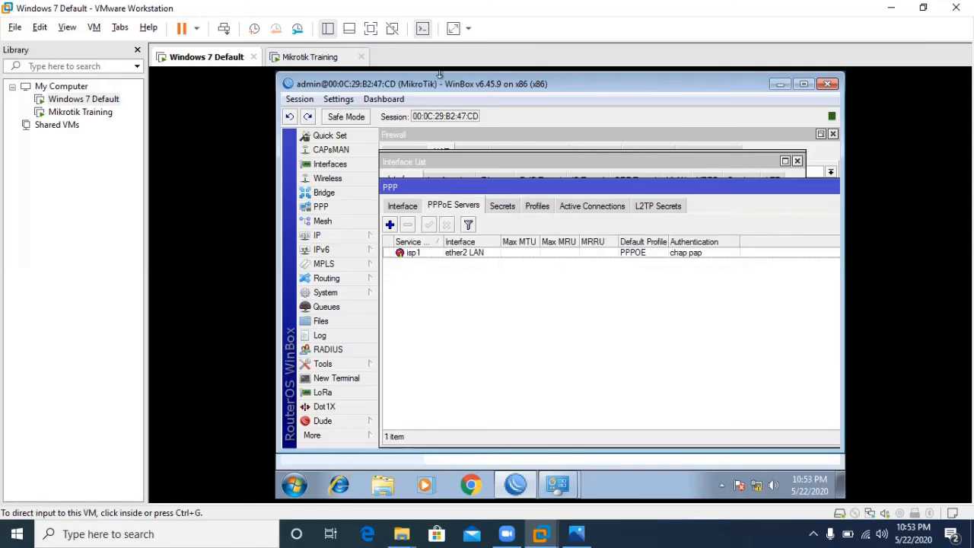
pyautogui.click(454, 28)
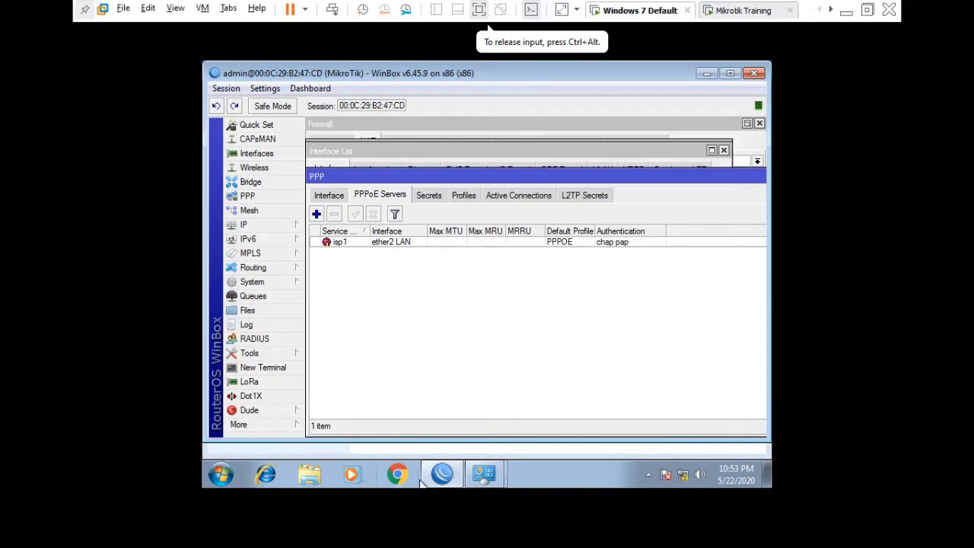
# - Connect the isp1 adapter from Network Connections, entering the client's password
pyautogui.click(487, 475)
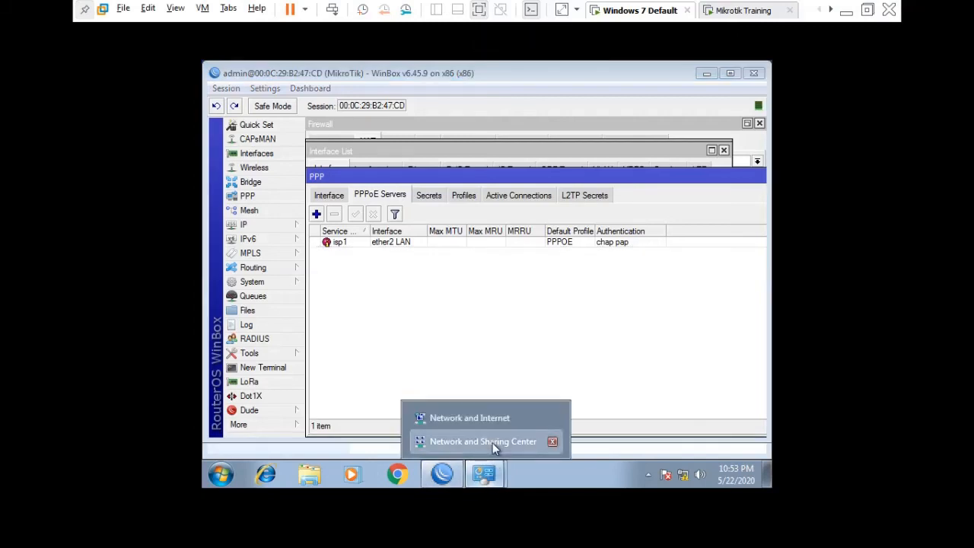
pyautogui.click(493, 443)
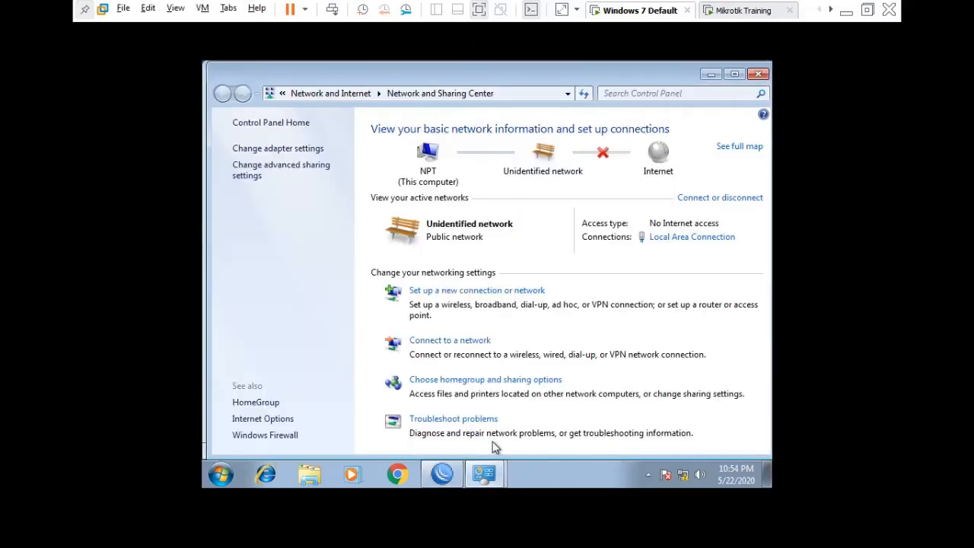
pyautogui.click(318, 151)
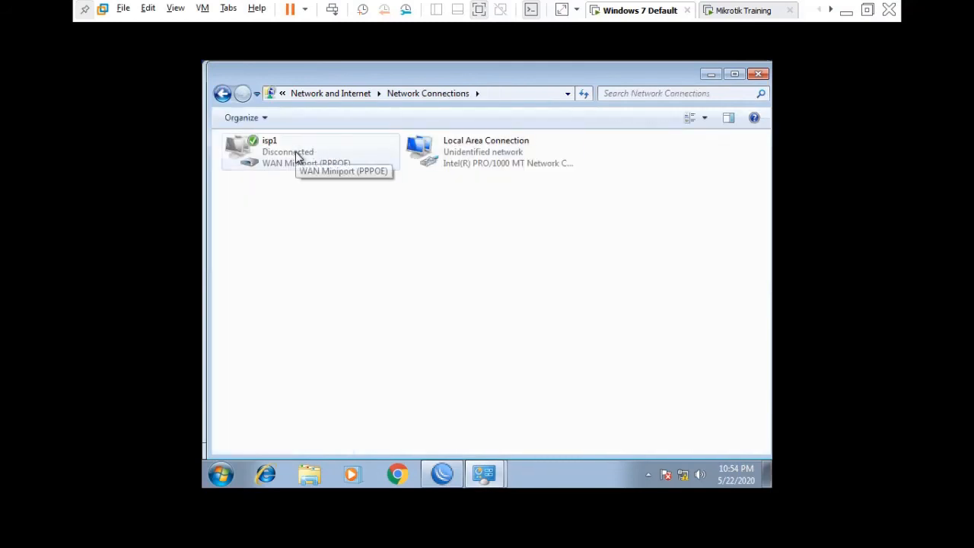
pyautogui.rightClick(295, 153)
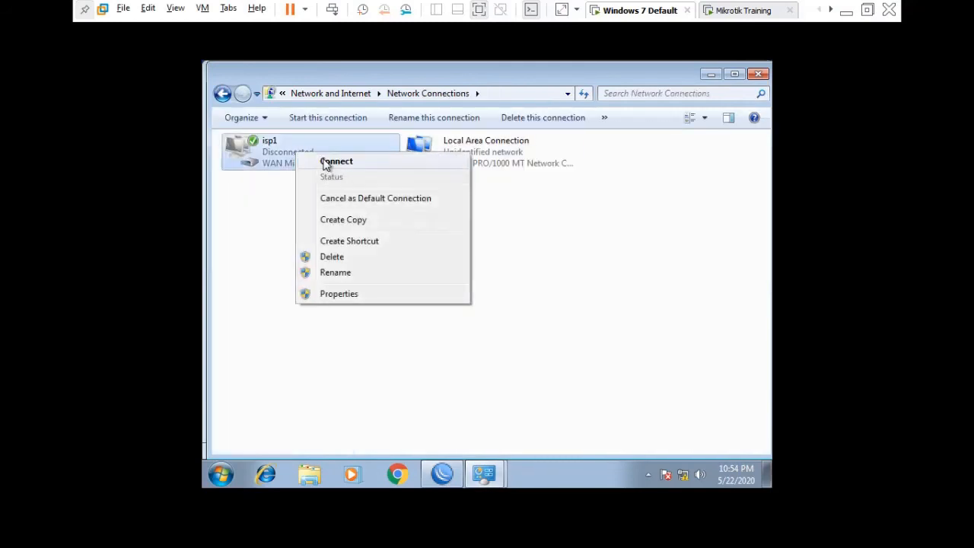
pyautogui.click(329, 162)
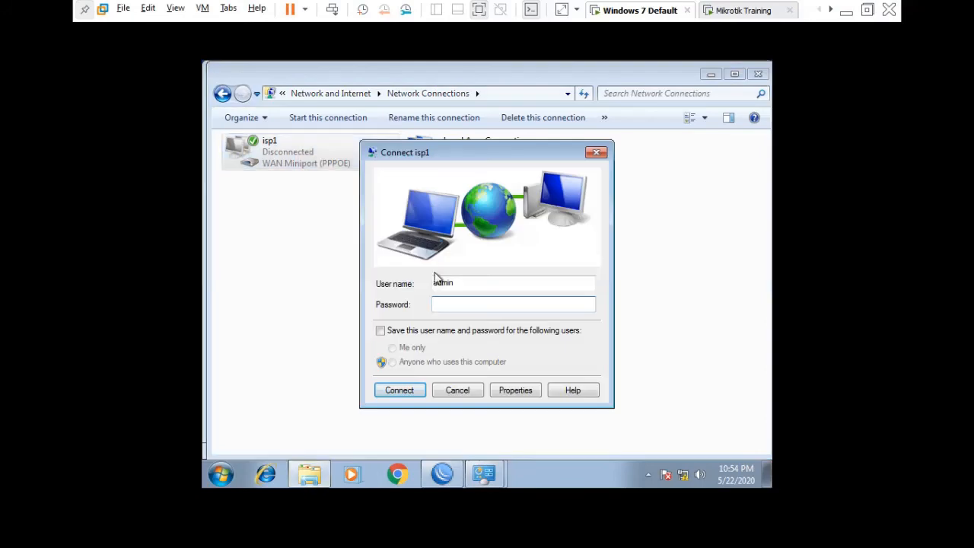
pyautogui.write('1234')
pyautogui.press('Return')
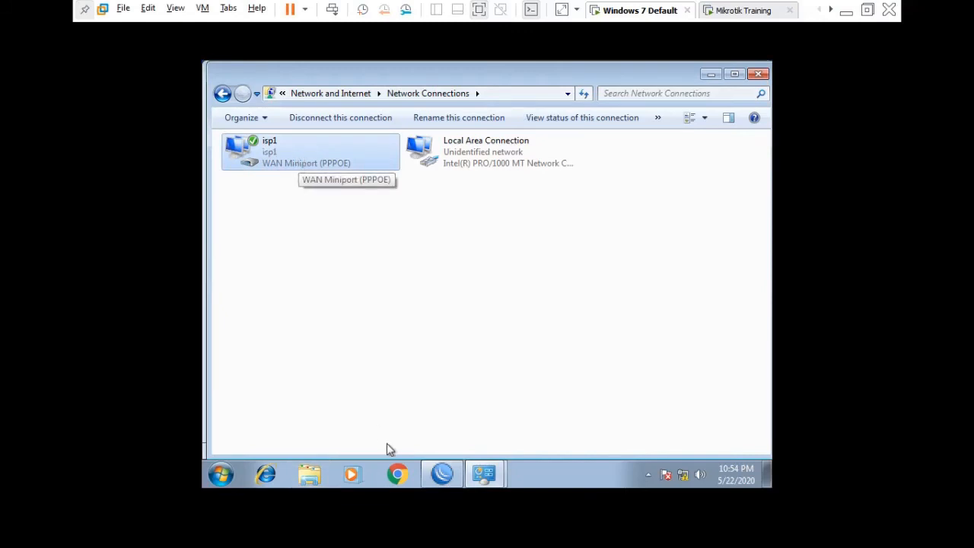
# - Launch cmd and run ipconfig to confirm isp1 holds 10.10.10.254
pyautogui.click(220, 474)
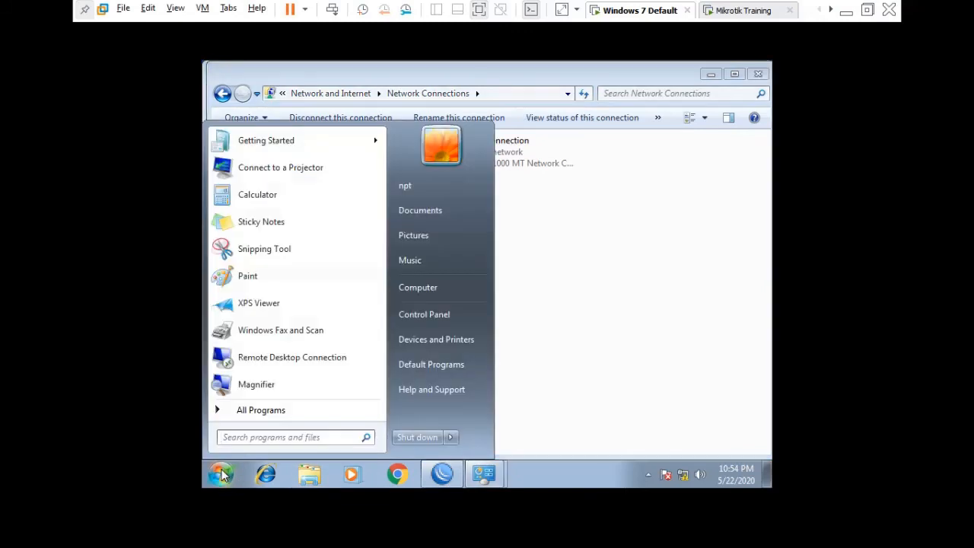
pyautogui.write('ipconfig')
pyautogui.press('BackSpace')
pyautogui.press('BackSpace')
pyautogui.press('BackSpace')
pyautogui.press('BackSpace')
pyautogui.press('BackSpace')
pyautogui.press('BackSpace')
pyautogui.press('BackSpace')
pyautogui.press('BackSpace')
pyautogui.write('cmd')
pyautogui.press('Return')
pyautogui.write('ipconfig')
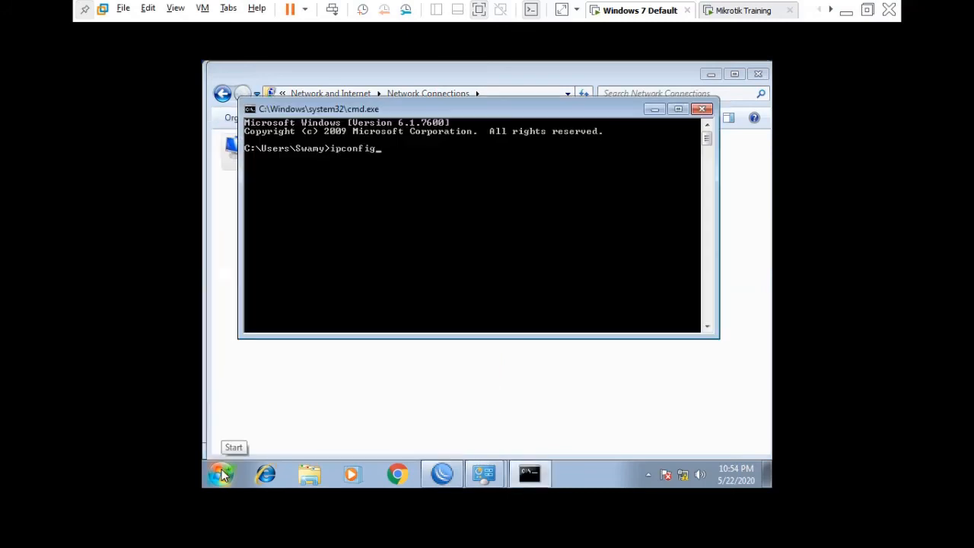
pyautogui.press('Return')
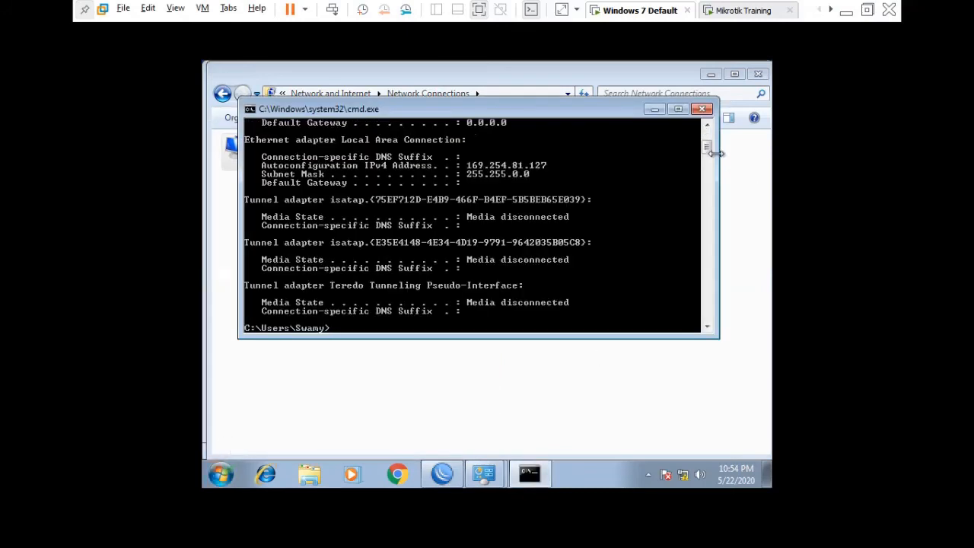
pyautogui.scroll(3, 707, 148)
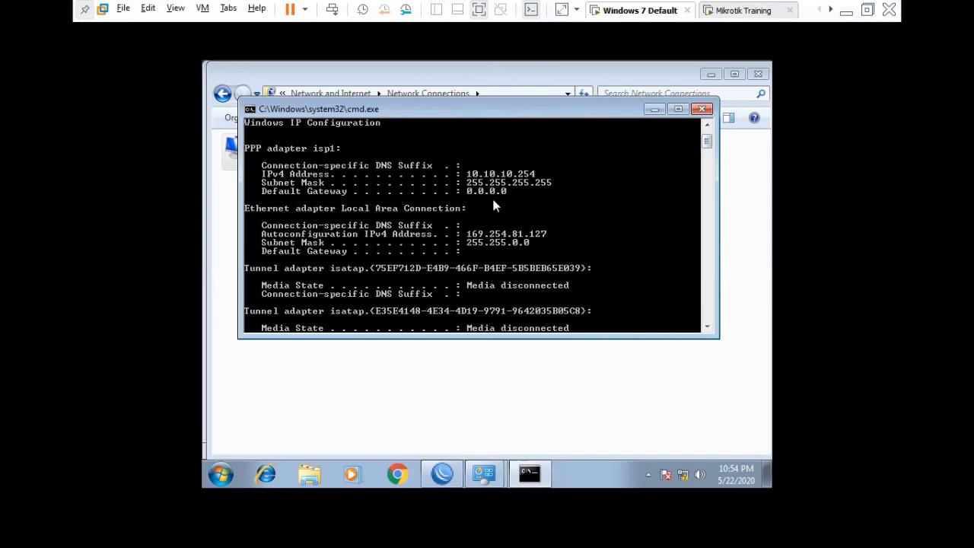
pyautogui.scroll(-3, 487, 195)
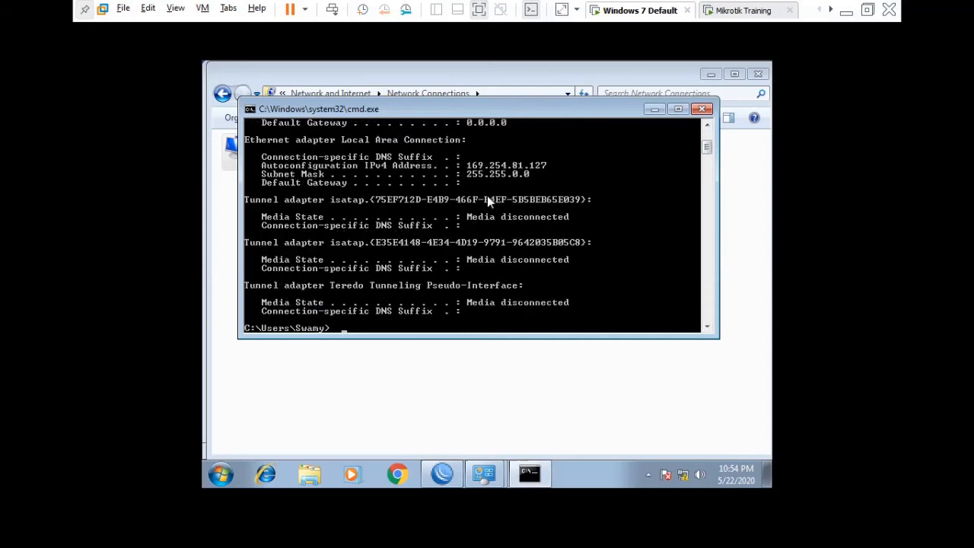
# - Ping the 10.10.10.1 gateway with 4 of 4 replies, then switch to the Mikrotik Training VM
pyautogui.write('ping 10.10.10.1')
pyautogui.press('Return')
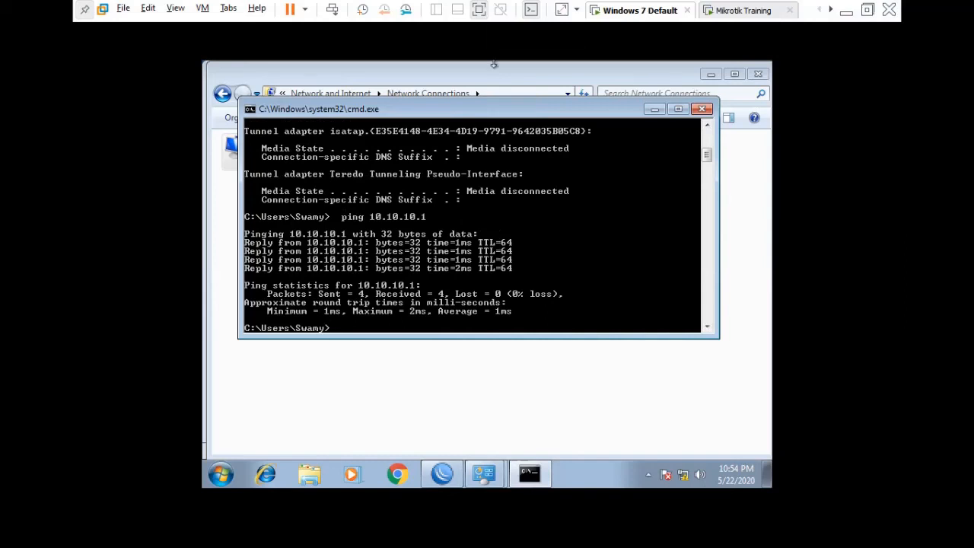
pyautogui.click(744, 11)
pyautogui.click(490, 28)
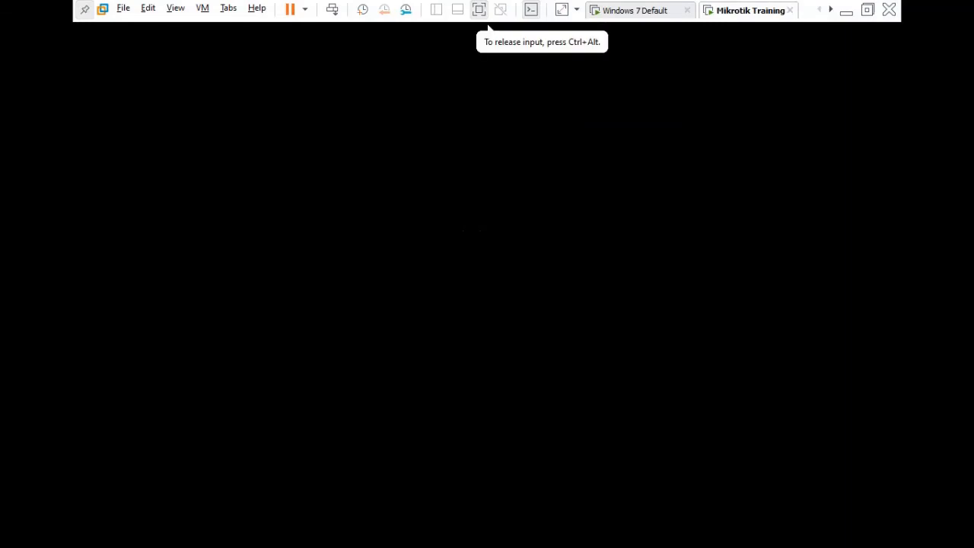
# - Wake the router console, then release input and return to the Windows 7 machine
pyautogui.hotkey('ctrl', 'alt')
pyautogui.hotkey('ctrl', 'g')
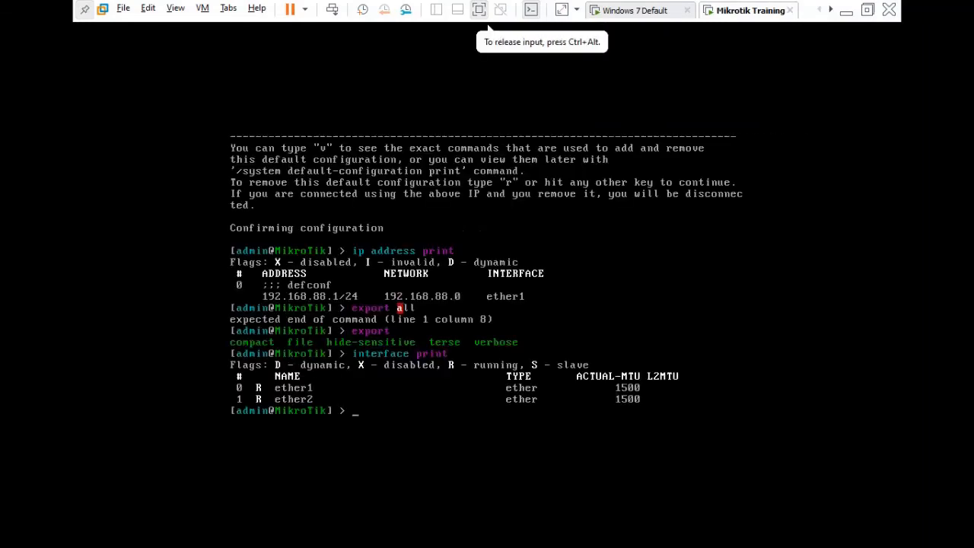
pyautogui.hotkey('ctrl', 'alt')
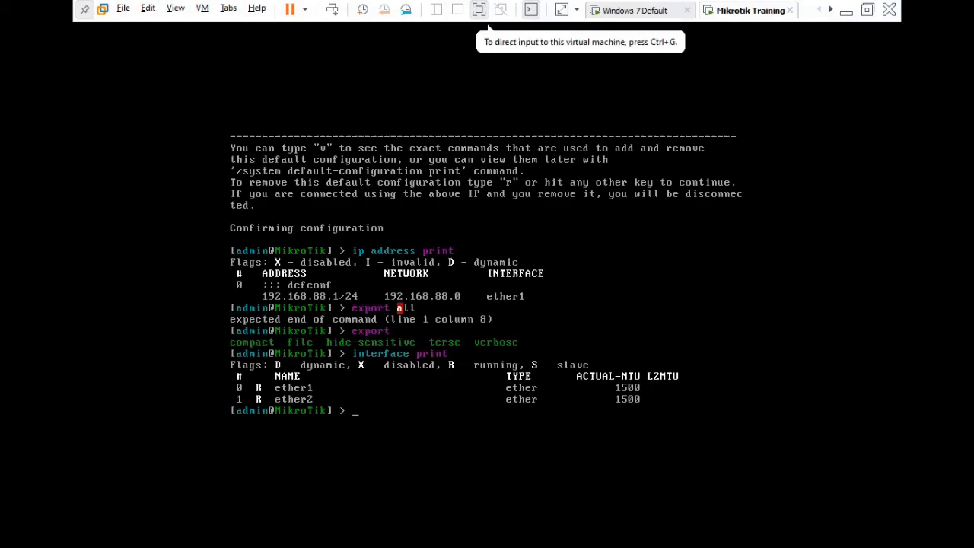
pyautogui.hotkey('ctrl', 'Tab')
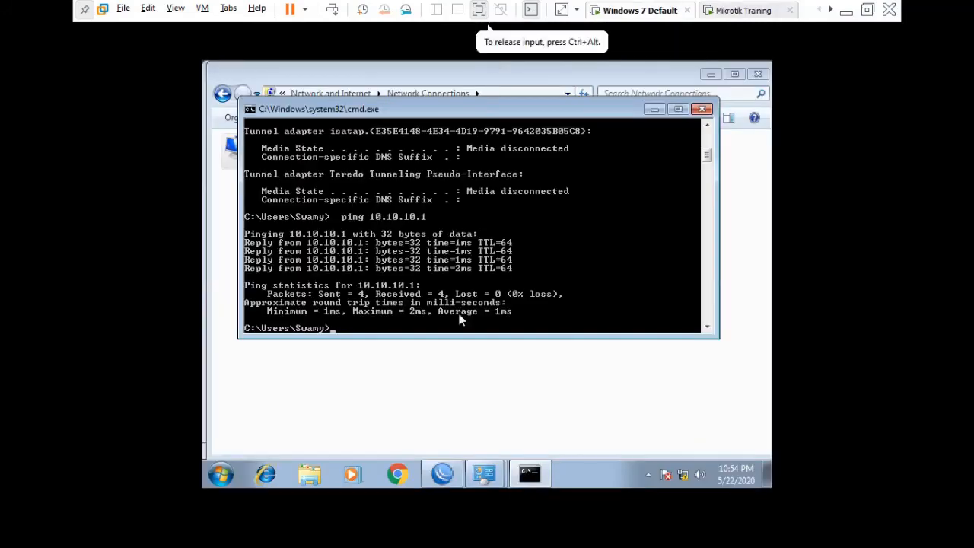
# - Review the PPPOE profile and the isp1 PPPoE server in WinBox's PPP window
pyautogui.click(443, 484)
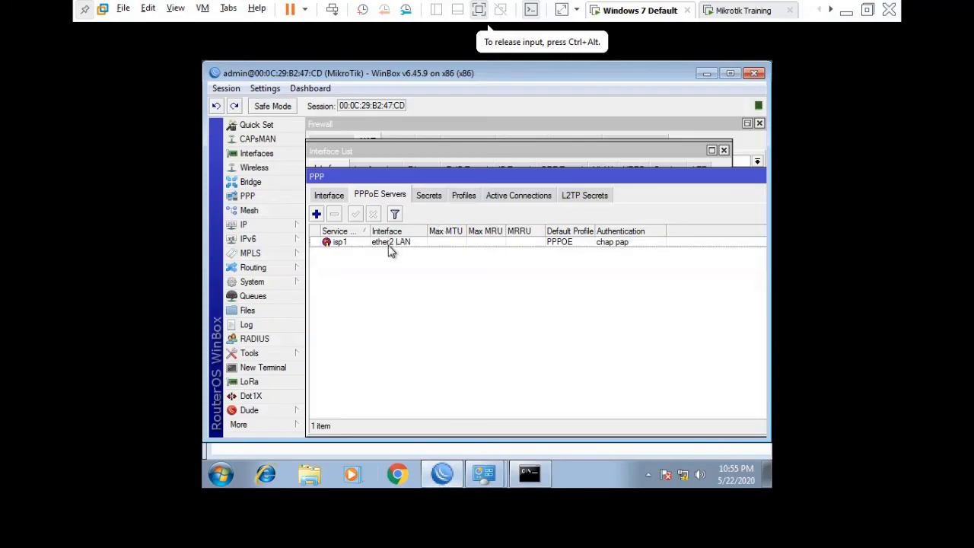
pyautogui.click(456, 197)
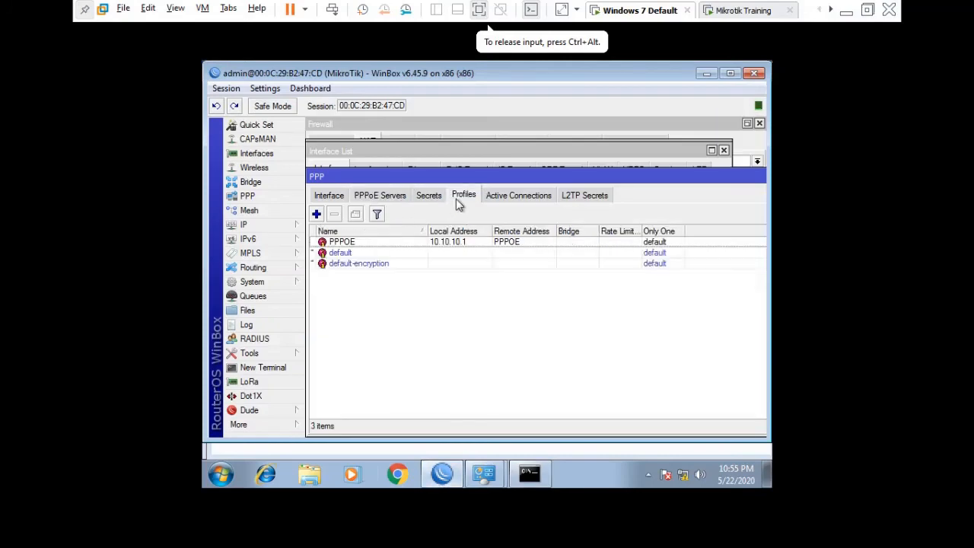
pyautogui.click(439, 244)
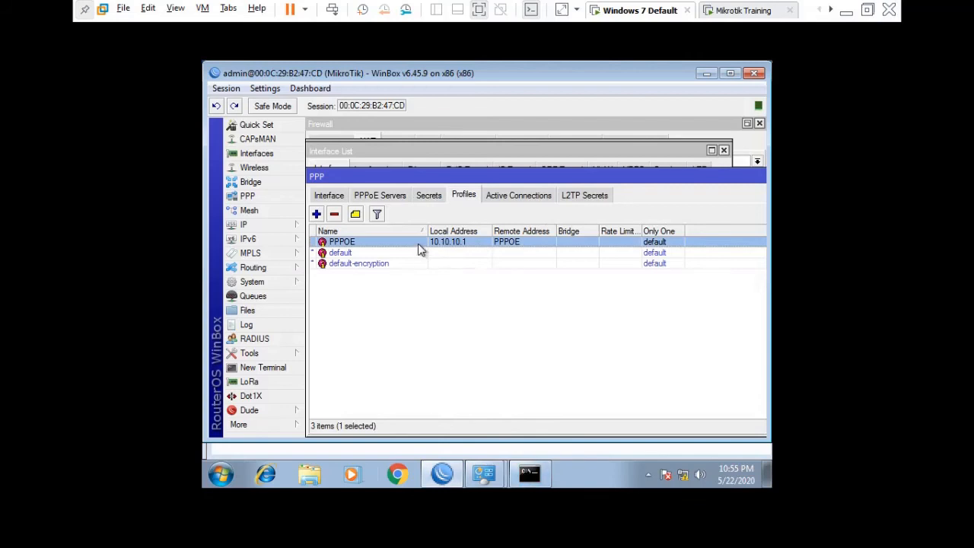
pyautogui.click(386, 199)
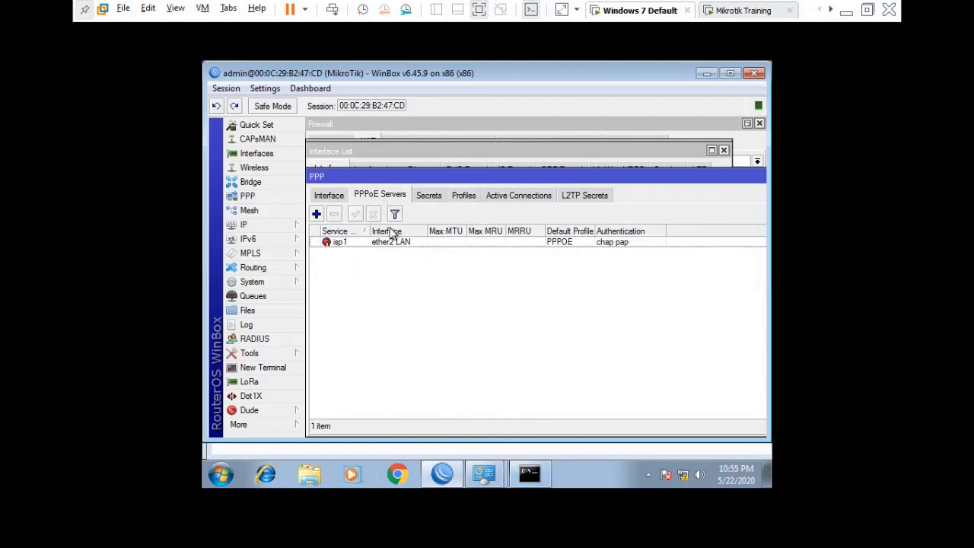
pyautogui.doubleClick(395, 243)
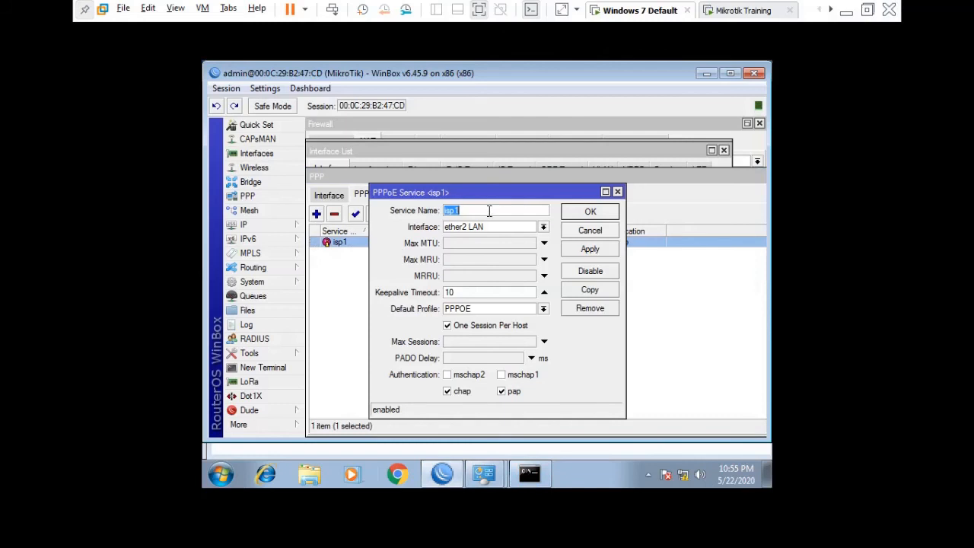
pyautogui.press('BackSpace')
pyautogui.click(590, 250)
pyautogui.click(591, 215)
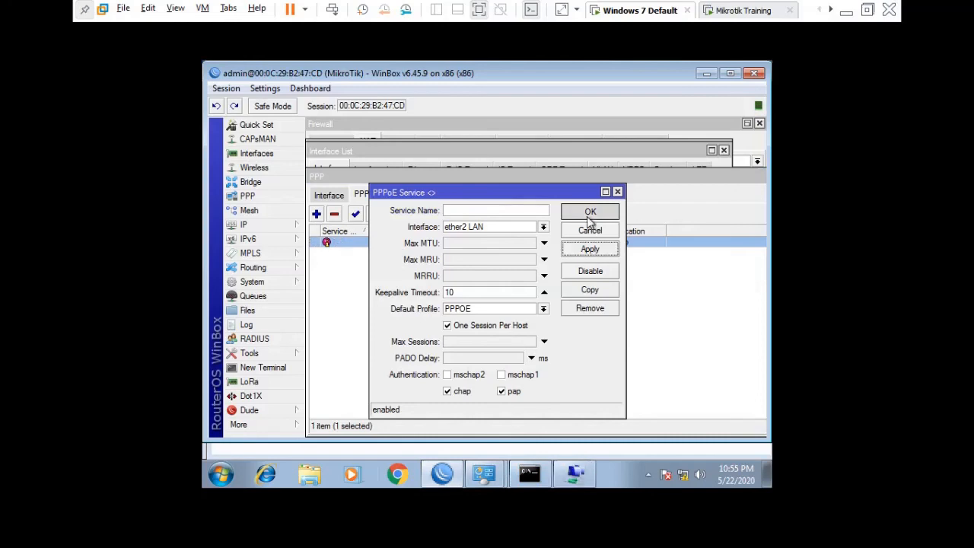
pyautogui.click(485, 475)
pyautogui.click(575, 474)
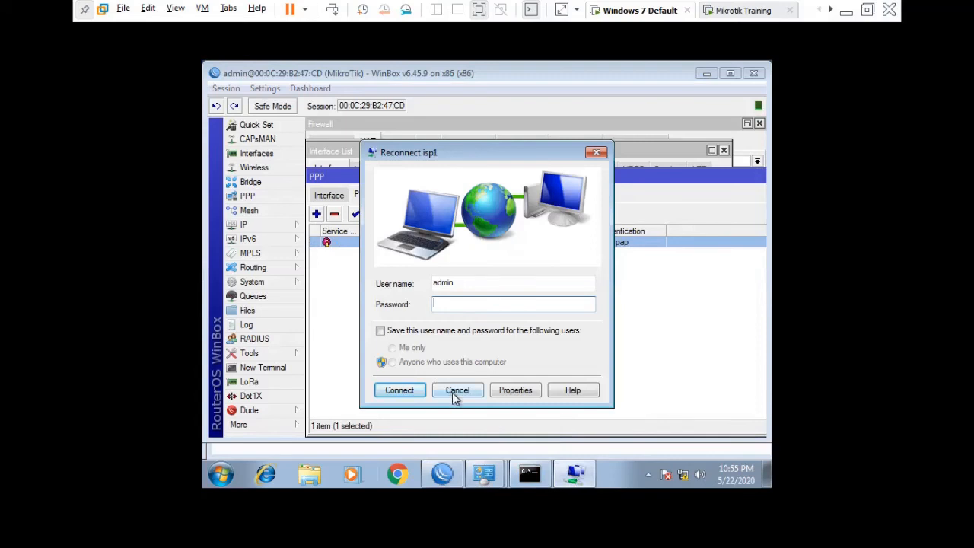
pyautogui.click(457, 392)
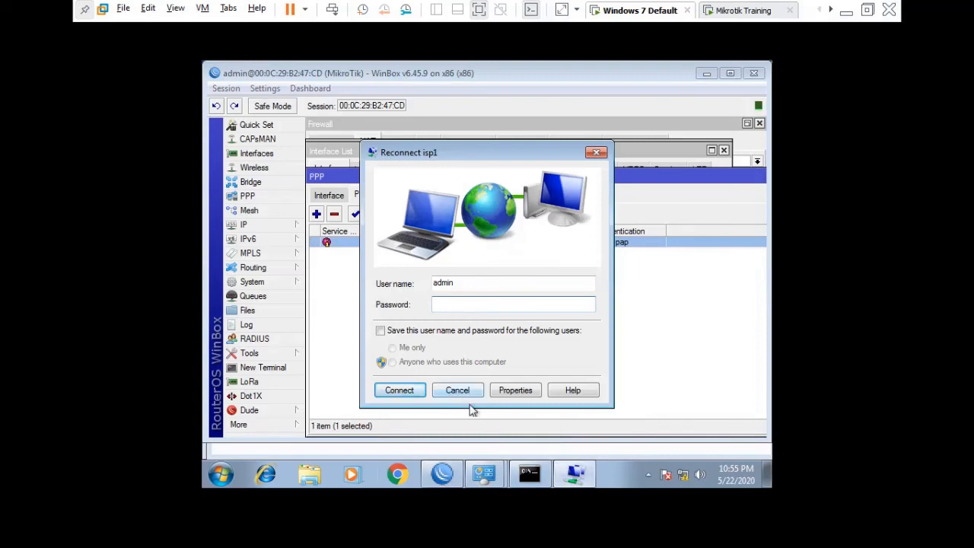
pyautogui.rightClick(472, 476)
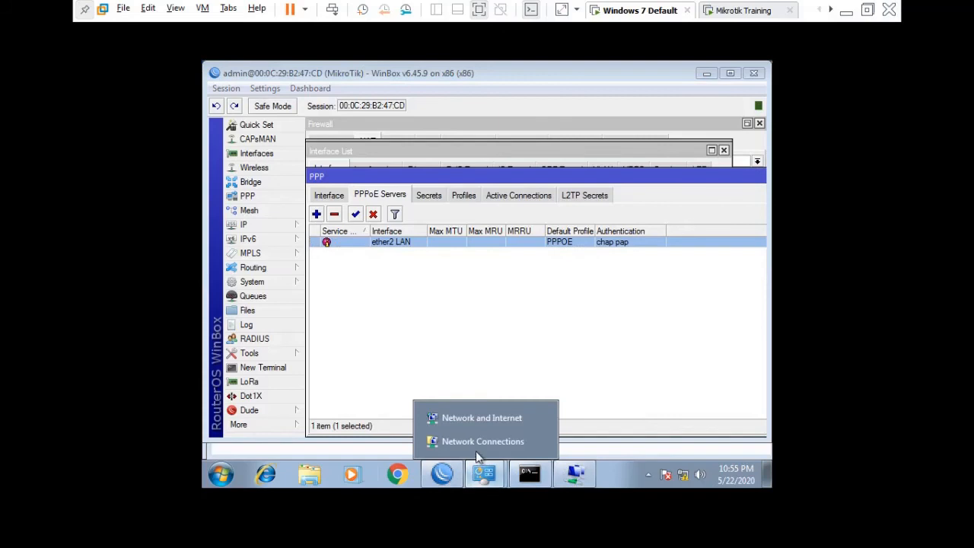
# - Start dialing isp1 from Network Connections and review its properties, leaving the service name blank
pyautogui.click(473, 443)
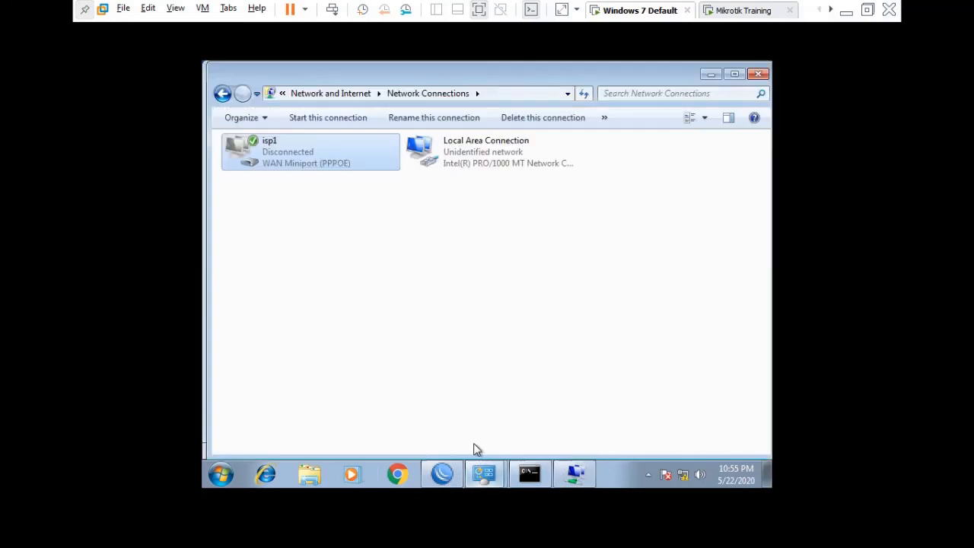
pyautogui.doubleClick(252, 159)
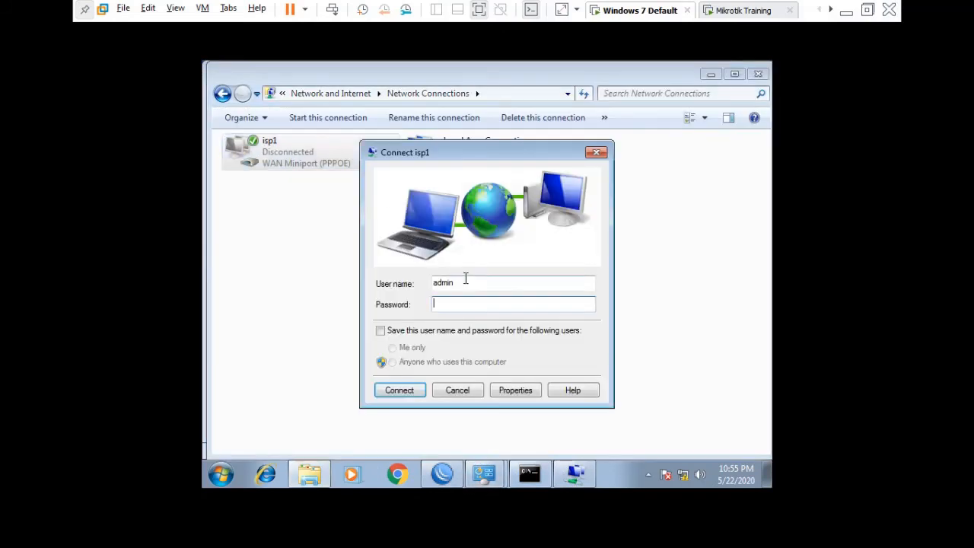
pyautogui.write('1234')
pyautogui.click(522, 390)
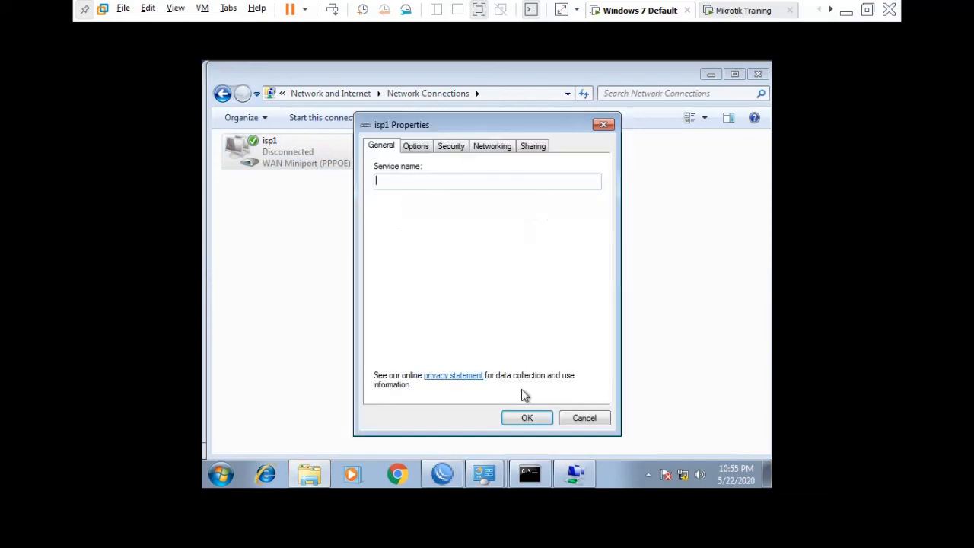
pyautogui.click(394, 182)
pyautogui.click(520, 421)
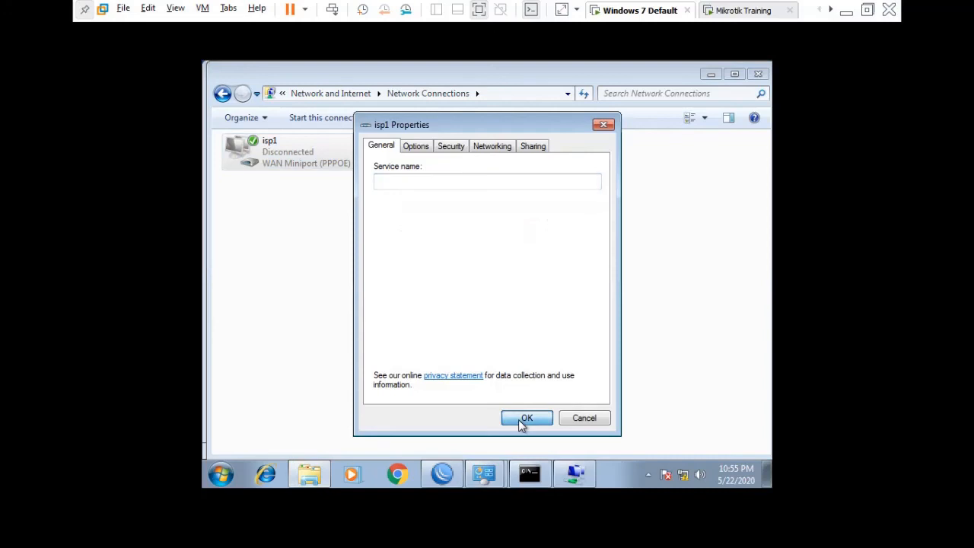
pyautogui.click(525, 419)
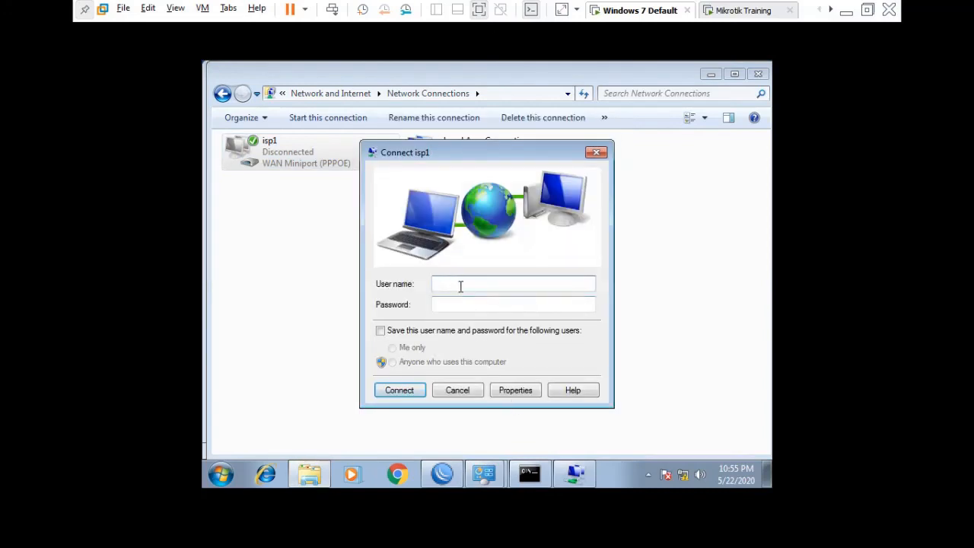
# - Connect isp1 with the PPPoE account's user name and password
pyautogui.write('admin')
pyautogui.press('Tab')
pyautogui.write('admin')
pyautogui.press('Return')
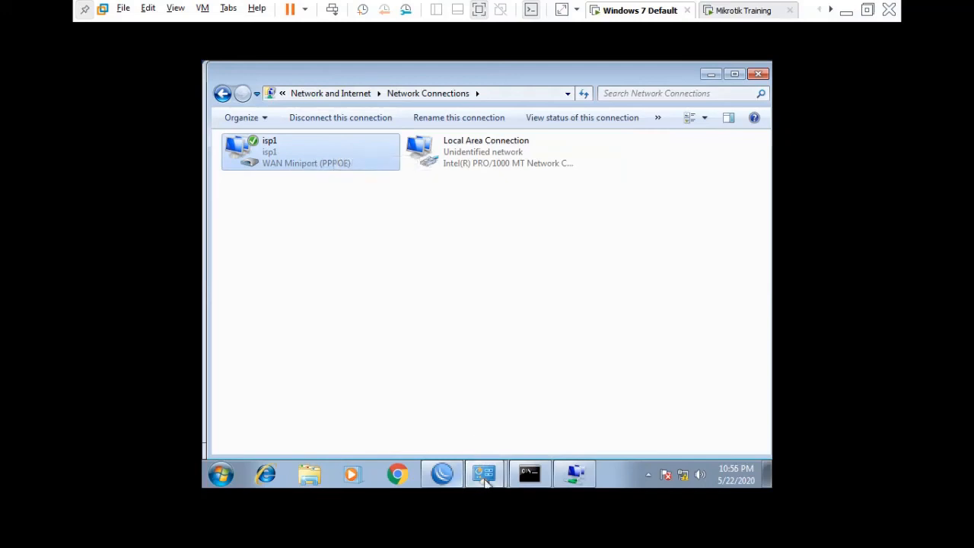
# - Set the ether2 PPPoE server's Service Name to isp1 in WinBox
pyautogui.moveTo(491, 482)
pyautogui.click(453, 474)
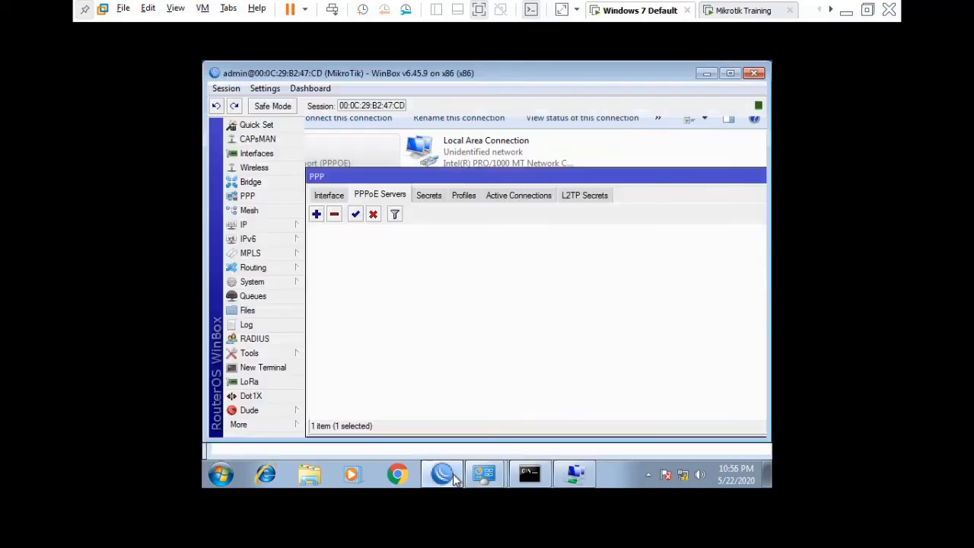
pyautogui.doubleClick(396, 242)
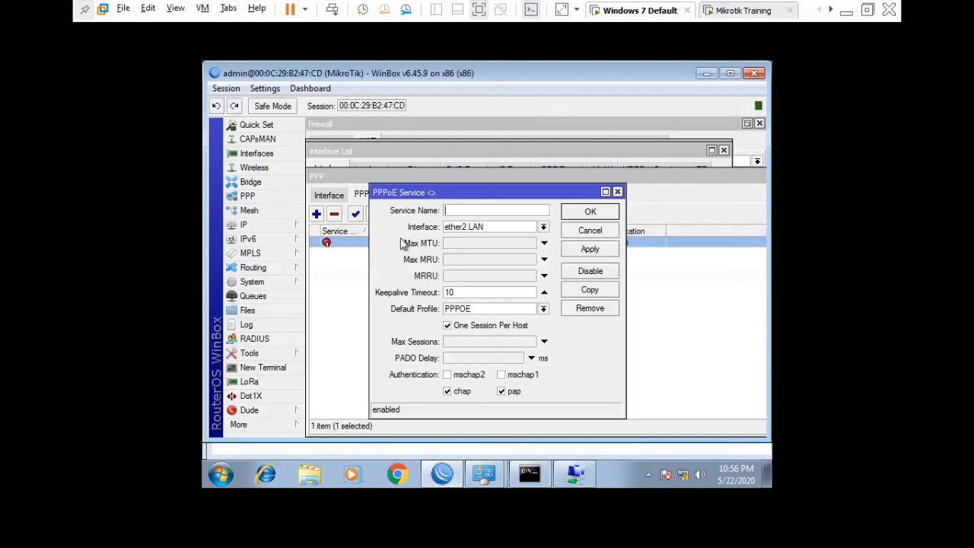
pyautogui.write('isp1')
pyautogui.click(615, 213)
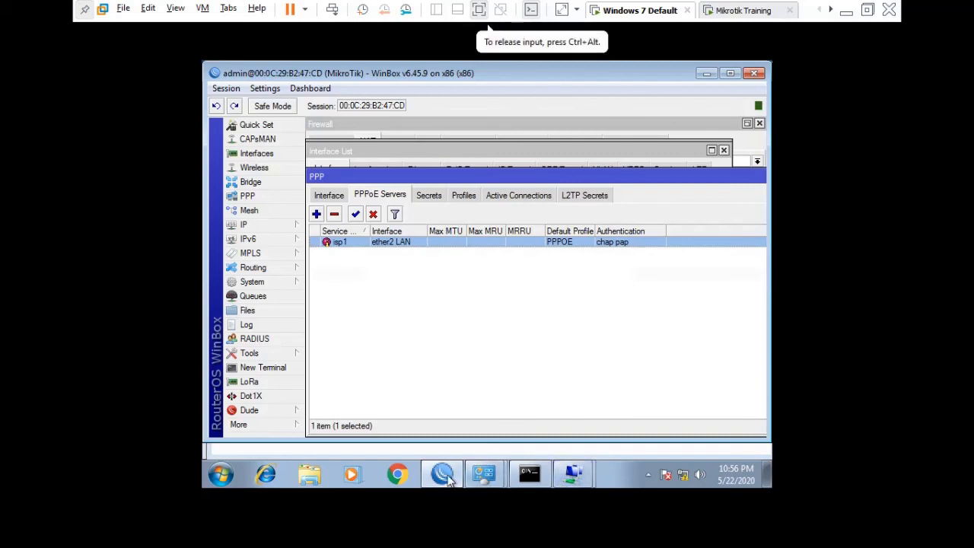
# - Bring up the isp1 reconnect prompt and dismiss it
pyautogui.moveTo(467, 478)
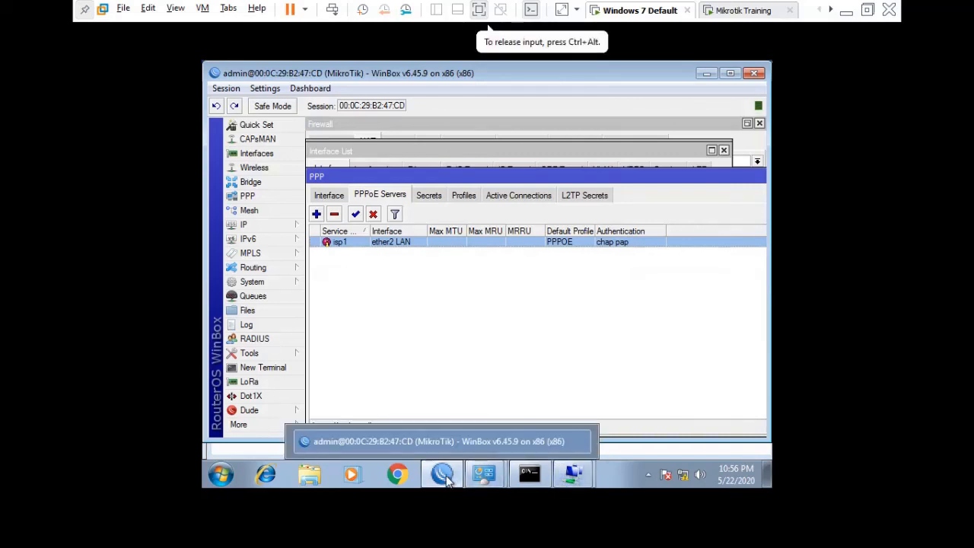
pyautogui.moveTo(572, 473)
pyautogui.click(575, 442)
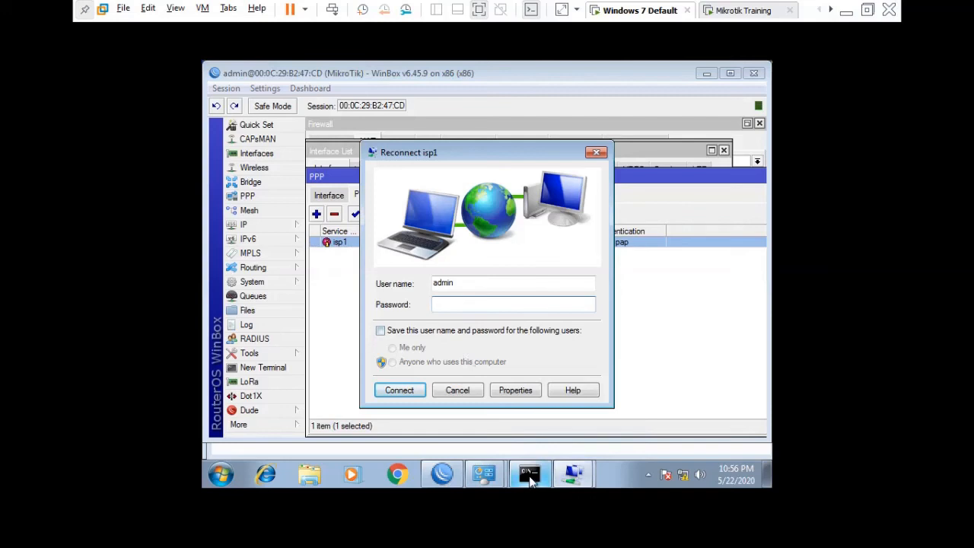
pyautogui.moveTo(530, 478)
pyautogui.click(475, 389)
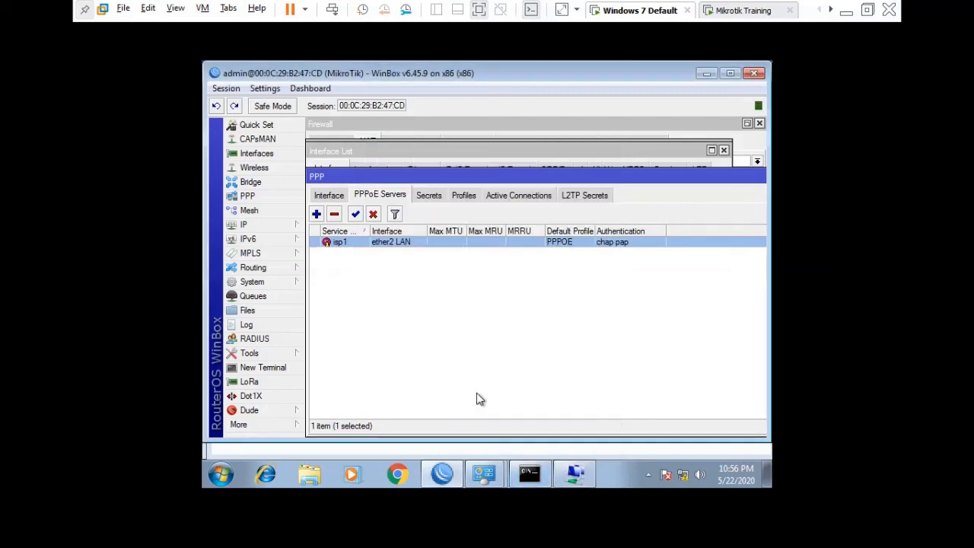
# - Clear the PPPoE server's service name back to blank and apply it
pyautogui.doubleClick(358, 242)
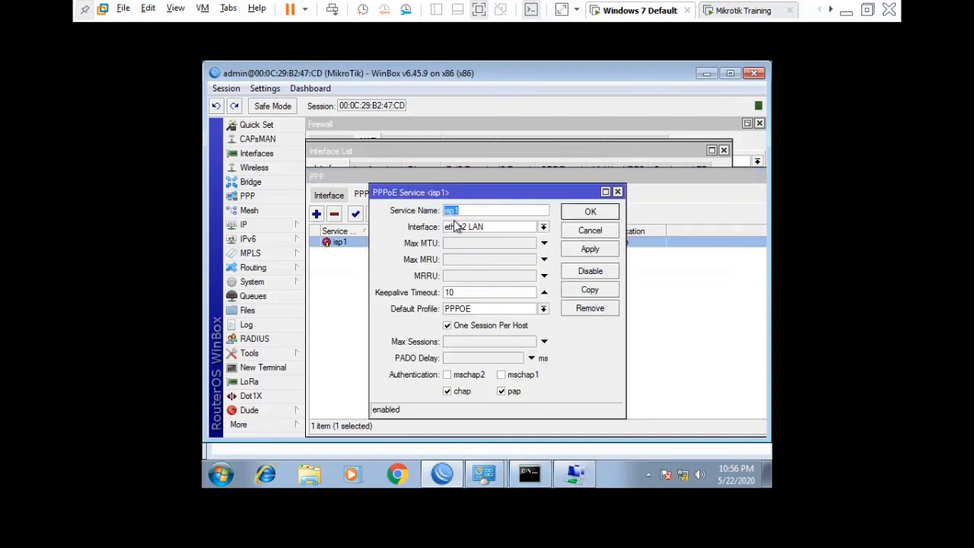
pyautogui.press('BackSpace')
pyautogui.click(587, 257)
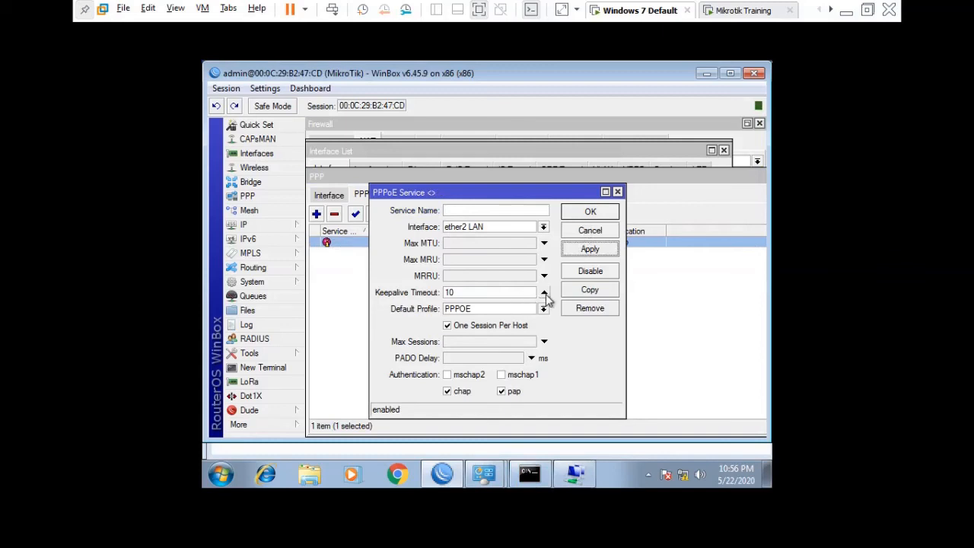
pyautogui.click(584, 217)
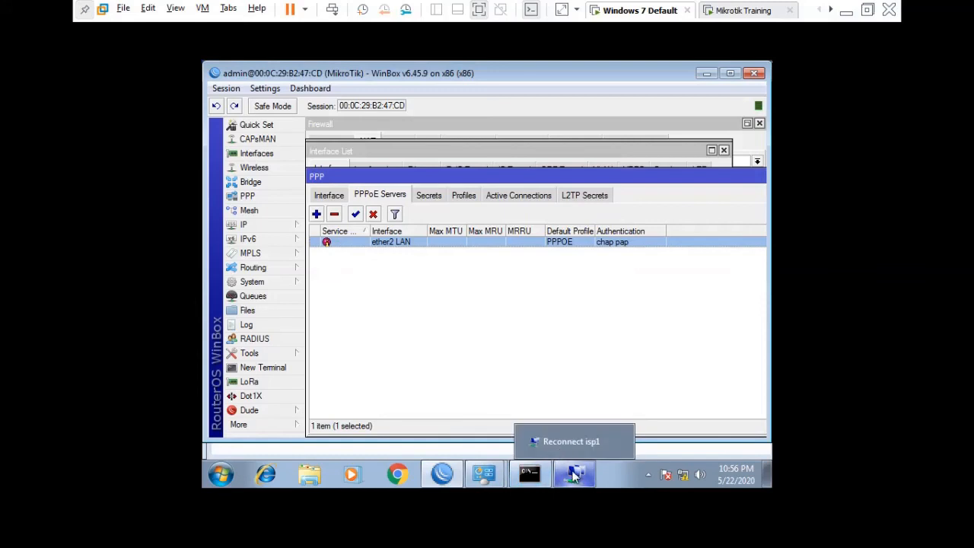
# - Reconnect isp1 by entering its password in the reconnect prompt
pyautogui.click(574, 474)
pyautogui.write('••••')
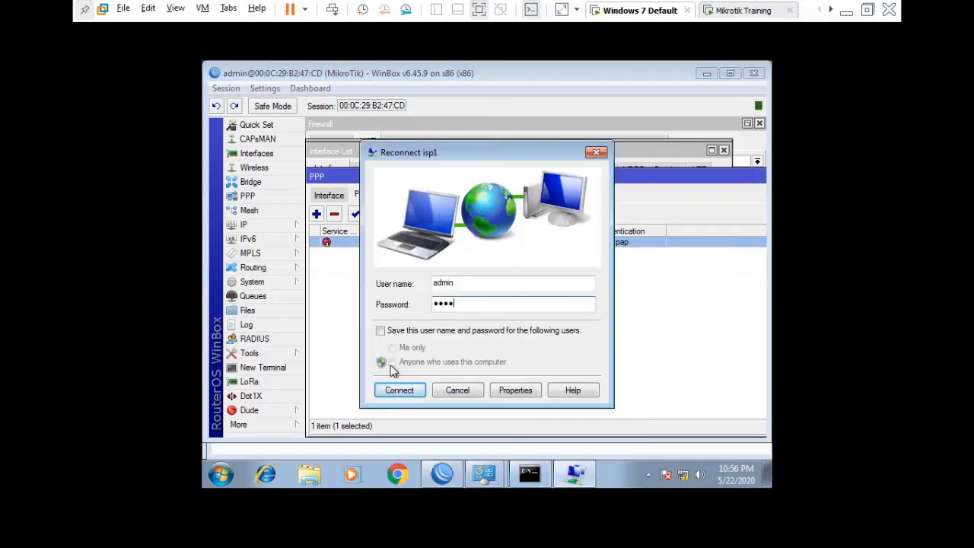
pyautogui.click(395, 391)
pyautogui.moveTo(491, 472)
pyautogui.click(500, 440)
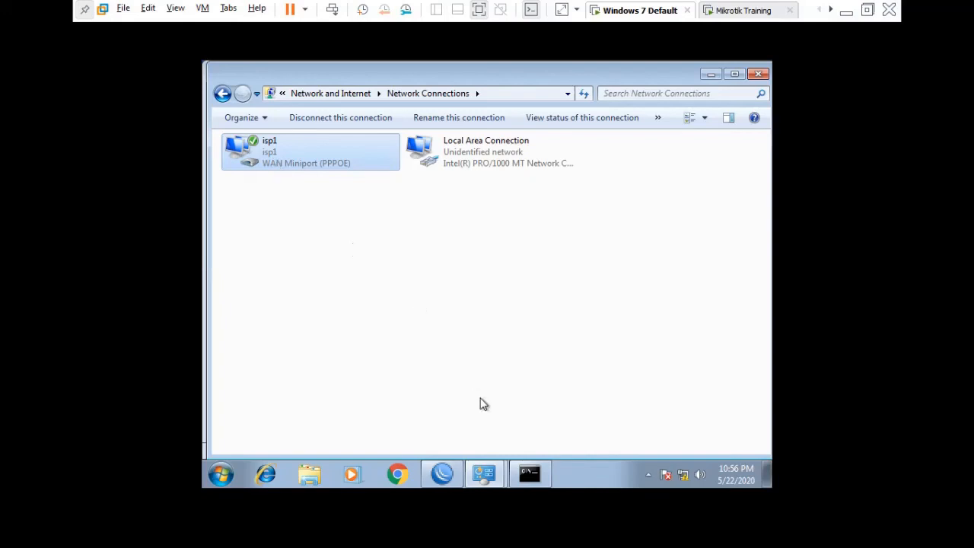
# - Check the 10.10.10.1 ping replies in Command Prompt, then close the console
pyautogui.hotkey('alt', 'Tab')
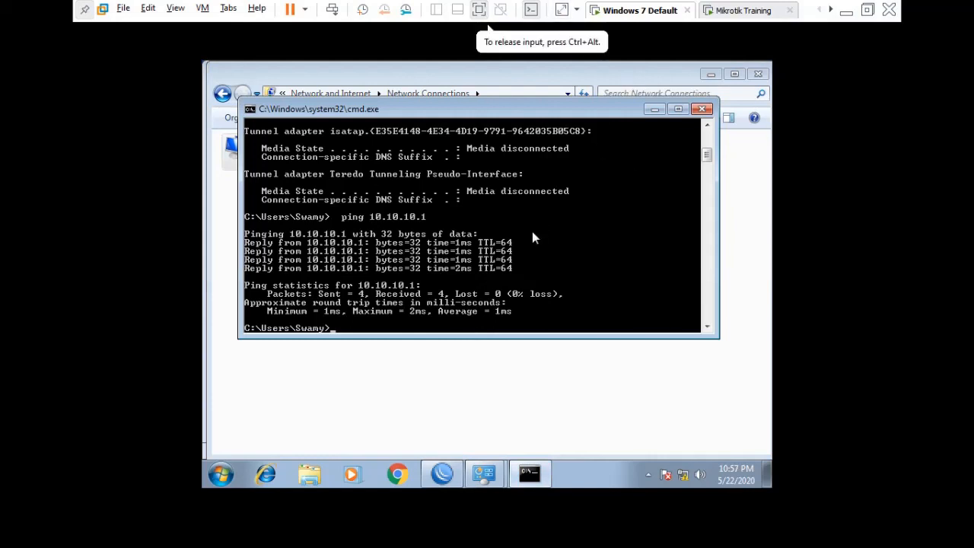
pyautogui.press('Return')
pyautogui.press('Return')
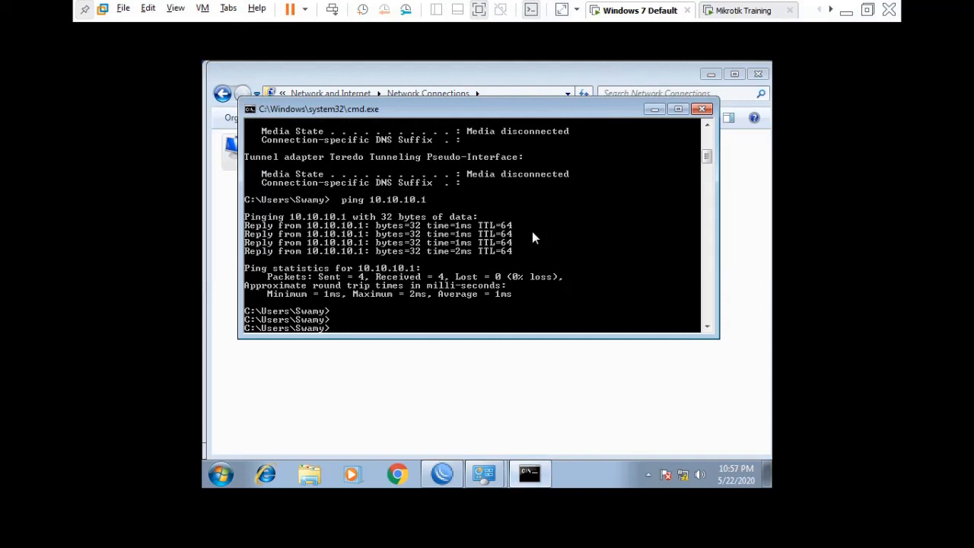
pyautogui.write('wait')
pyautogui.write('done')
pyautogui.click(702, 109)
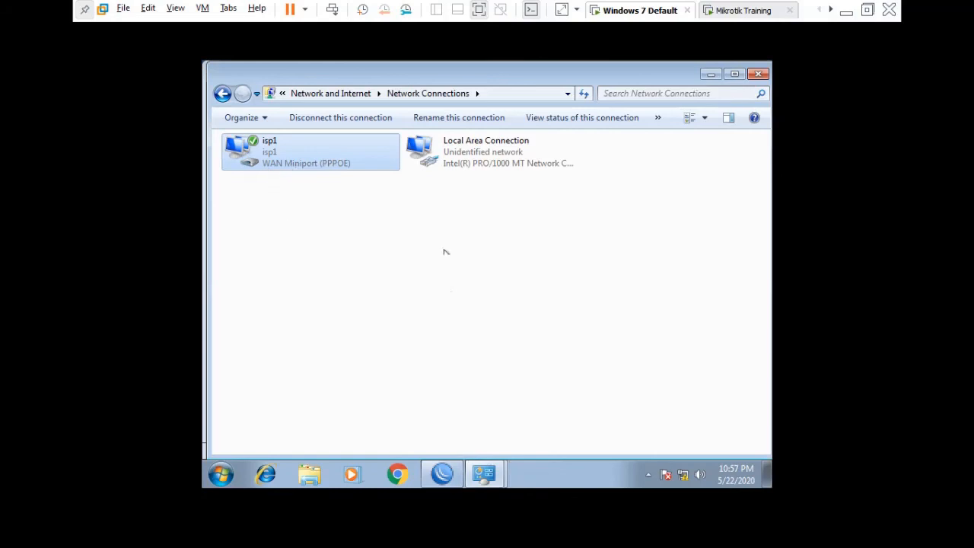
# - Close Network Connections and open Control Panel's Network and Internet page
pyautogui.moveTo(446, 478)
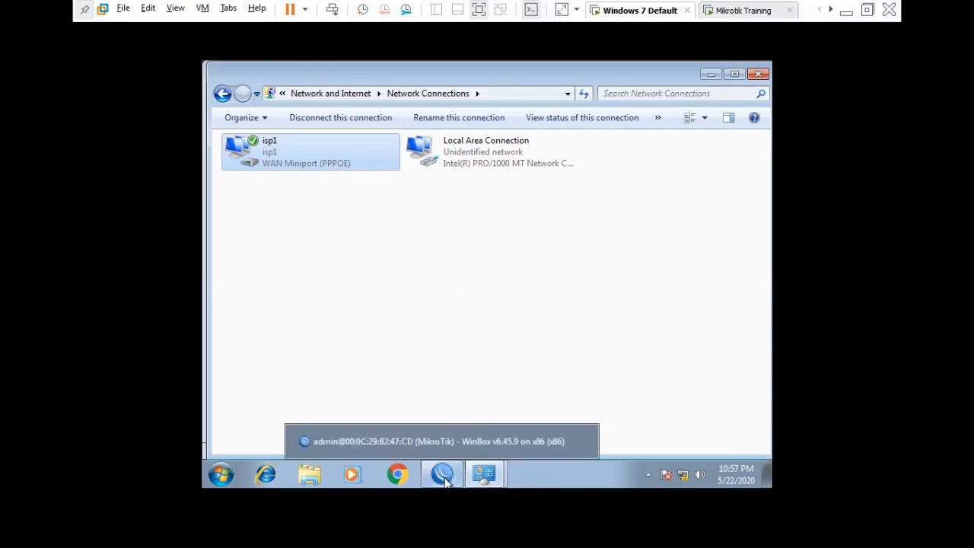
pyautogui.click(375, 381)
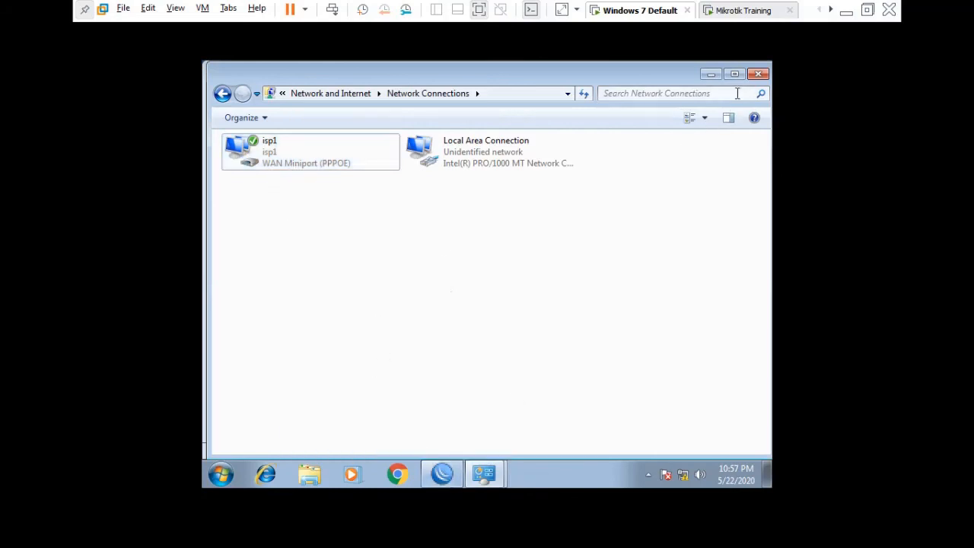
pyautogui.click(757, 75)
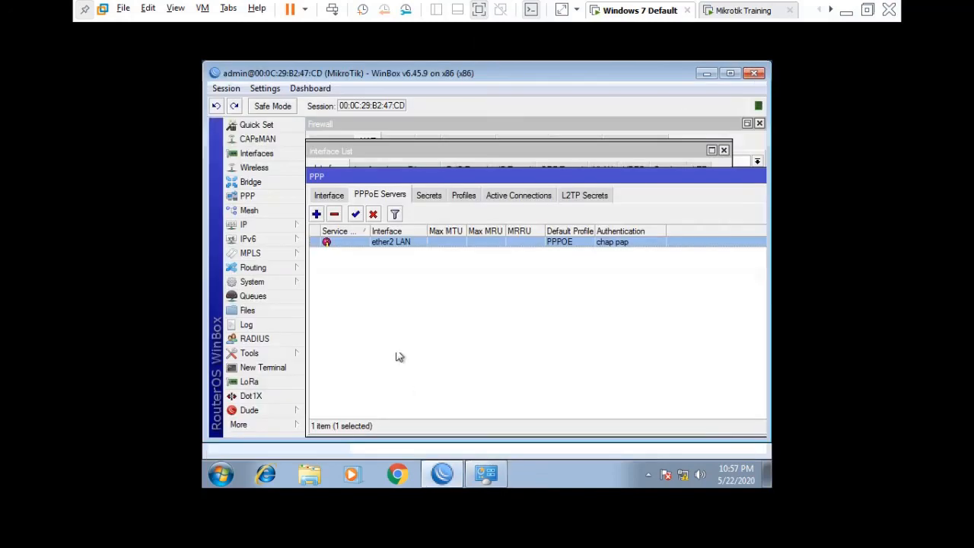
pyautogui.click(419, 328)
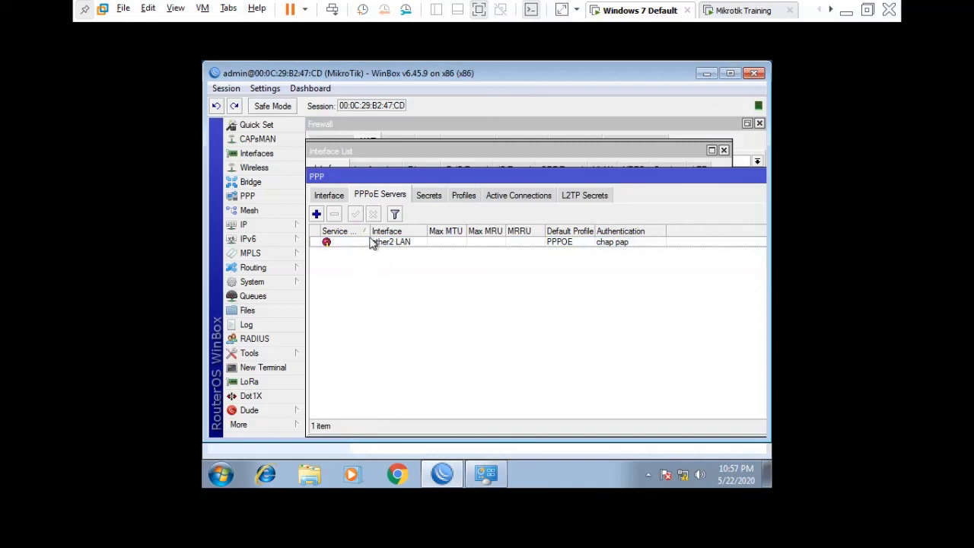
pyautogui.click(222, 474)
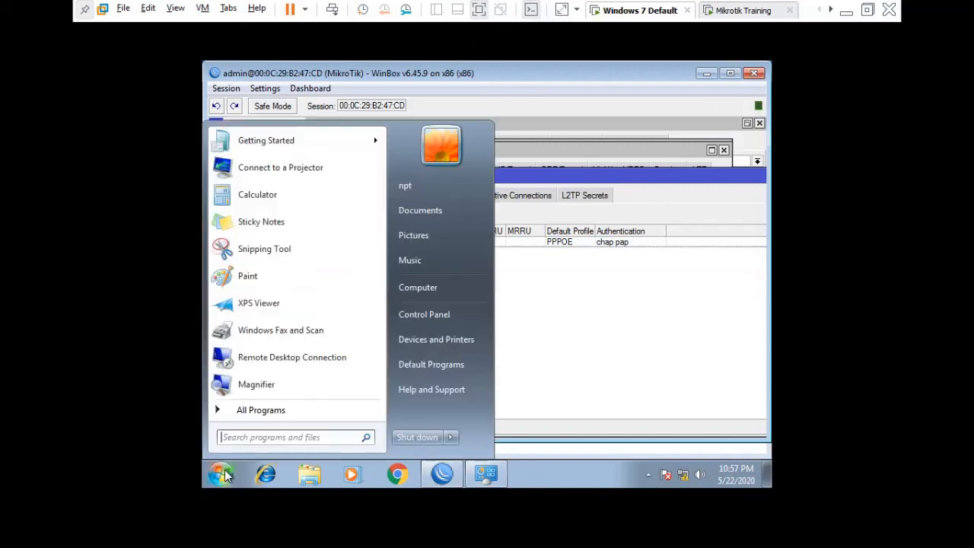
pyautogui.click(493, 474)
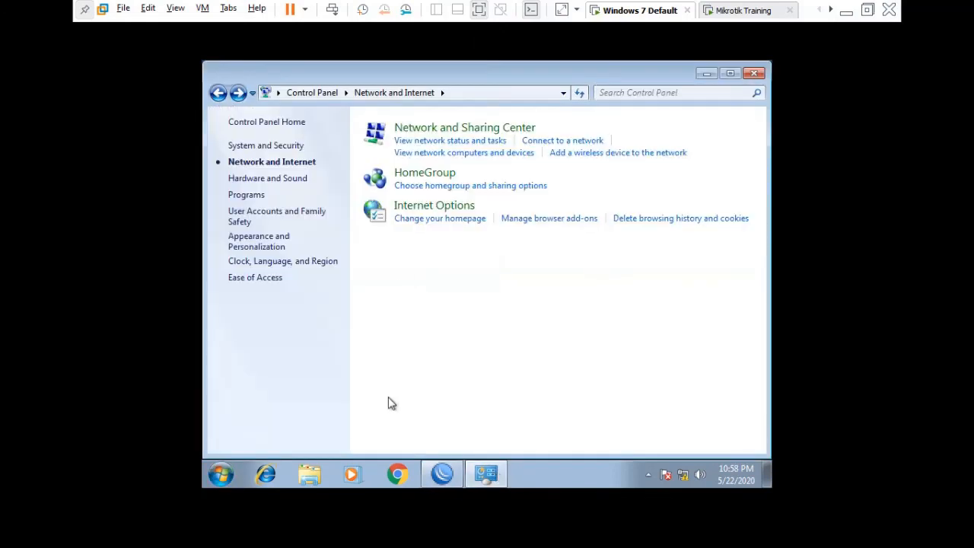
# - Go through the Network and Sharing Center to the network adapters list
pyautogui.rightClick(684, 476)
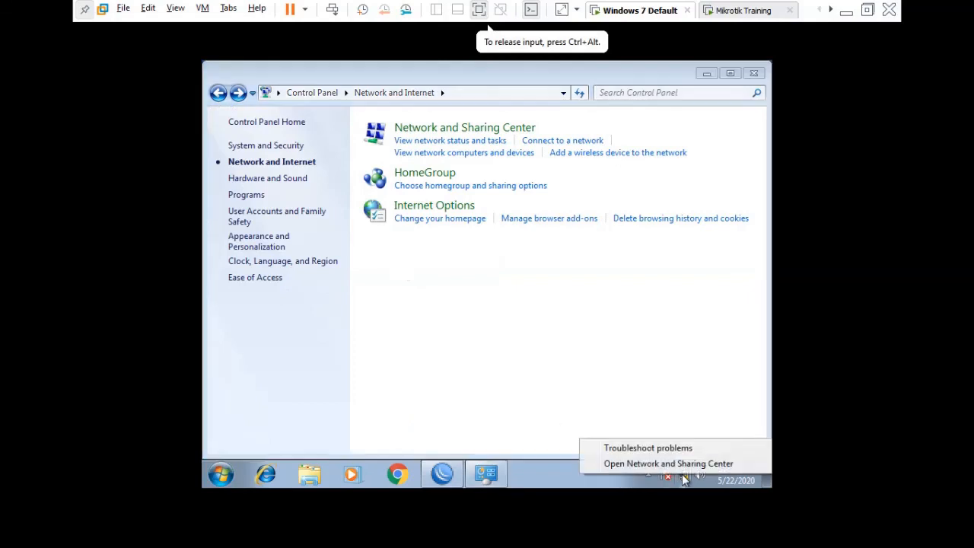
pyautogui.click(672, 465)
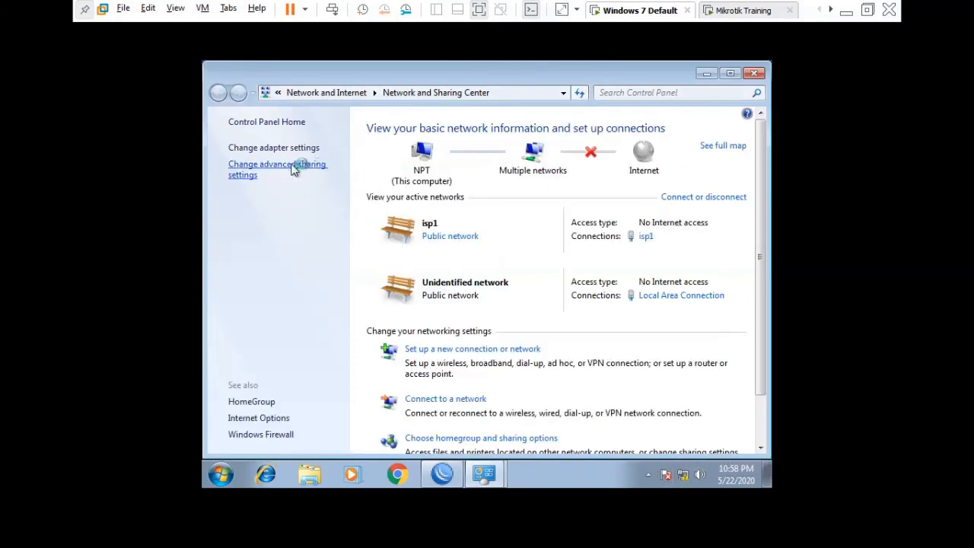
pyautogui.click(294, 171)
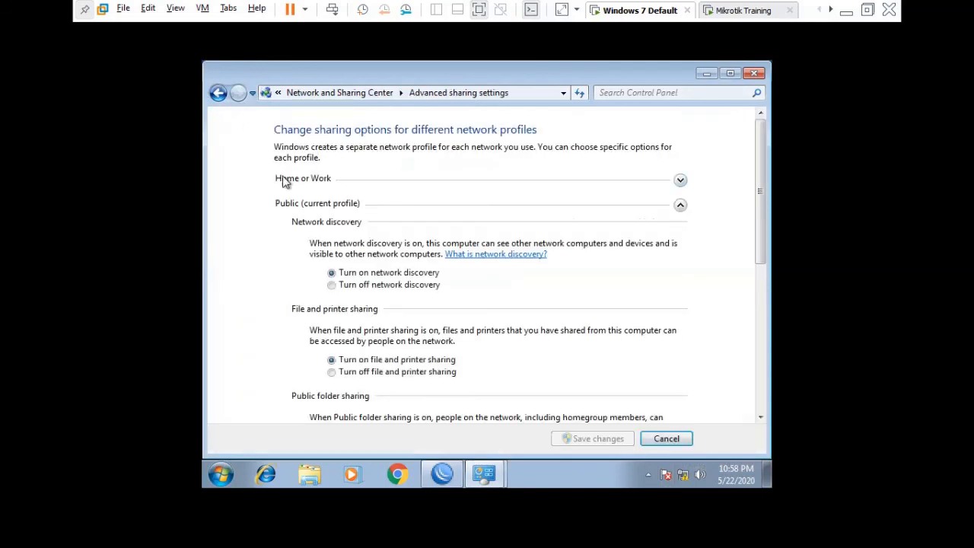
pyautogui.click(217, 94)
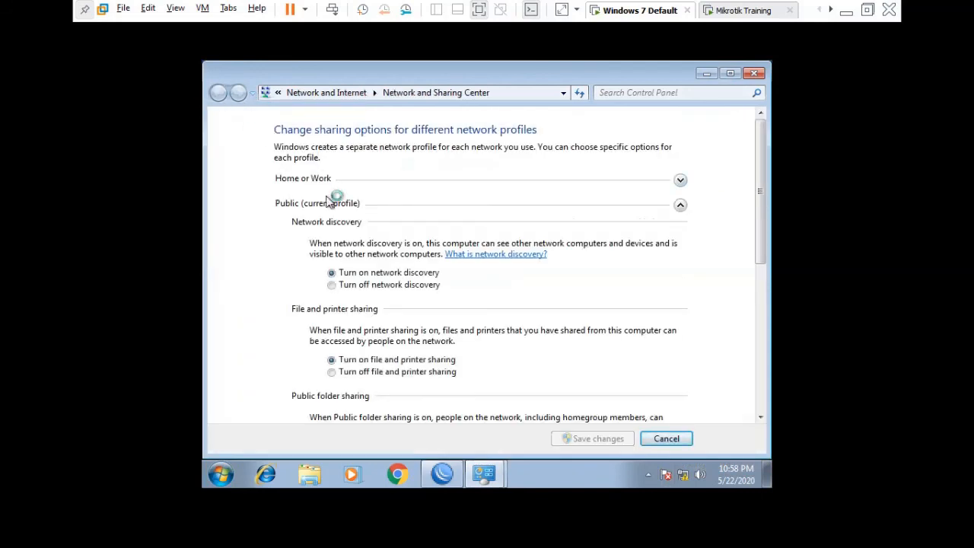
pyautogui.click(281, 148)
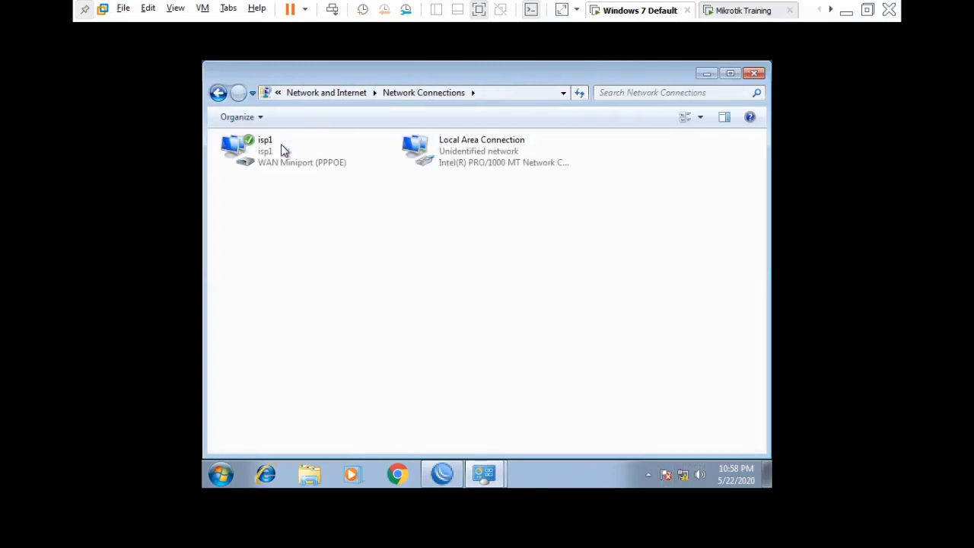
# - Launch cmd and run a continuous 'ping 8.8.8.8 -t', which times out
pyautogui.click(220, 475)
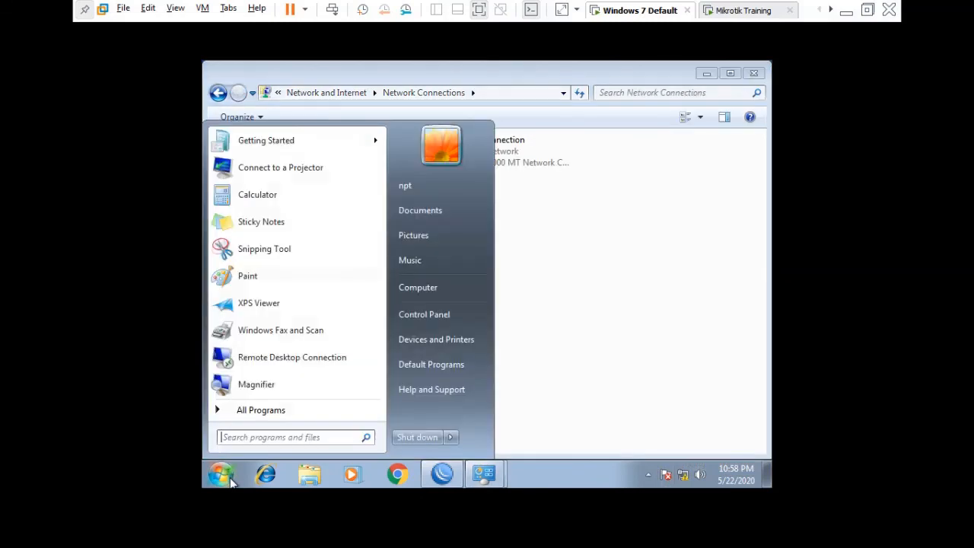
pyautogui.write('xmd')
pyautogui.press('BackSpace')
pyautogui.press('BackSpace')
pyautogui.press('BackSpace')
pyautogui.write('cmd')
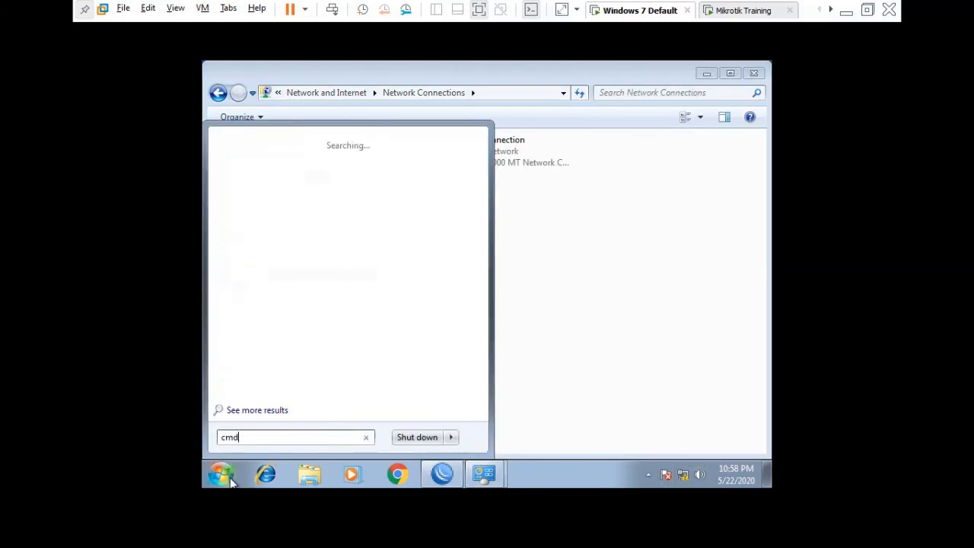
pyautogui.press('Return')
pyautogui.write('ping')
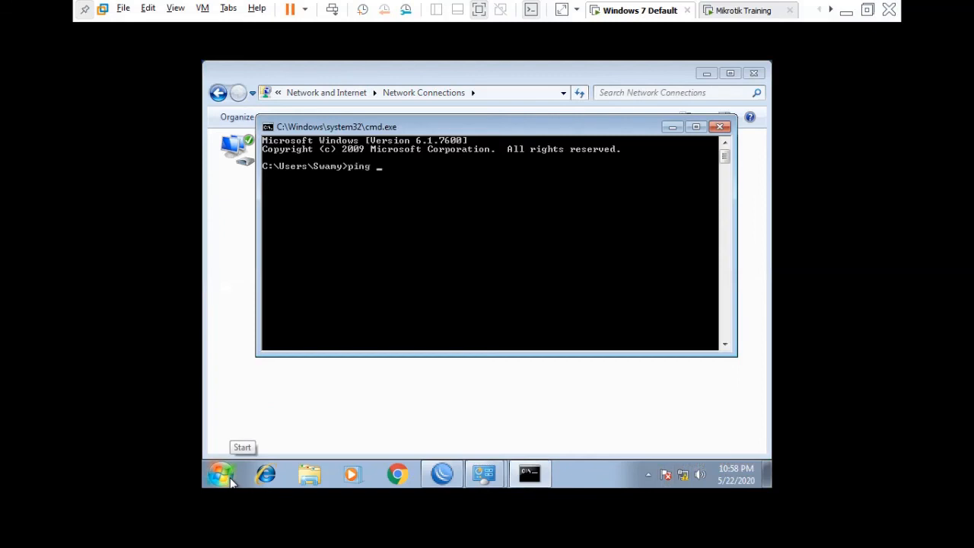
pyautogui.write(' 8.8.8.8 -t')
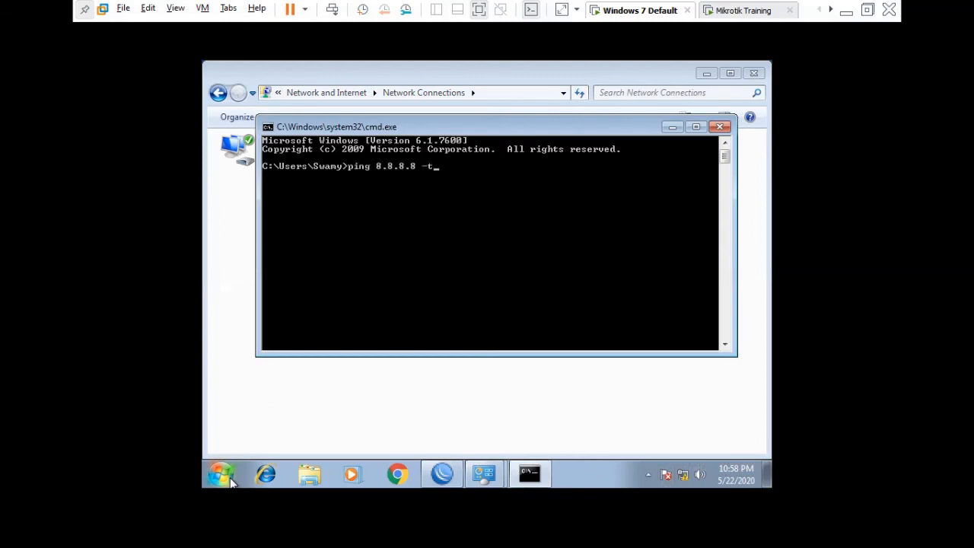
pyautogui.press('Return')
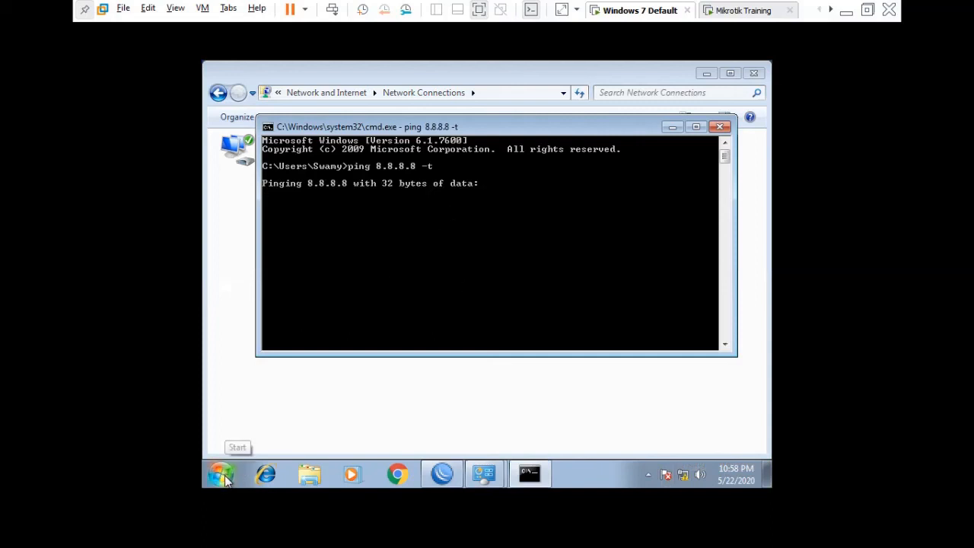
pyautogui.click(442, 473)
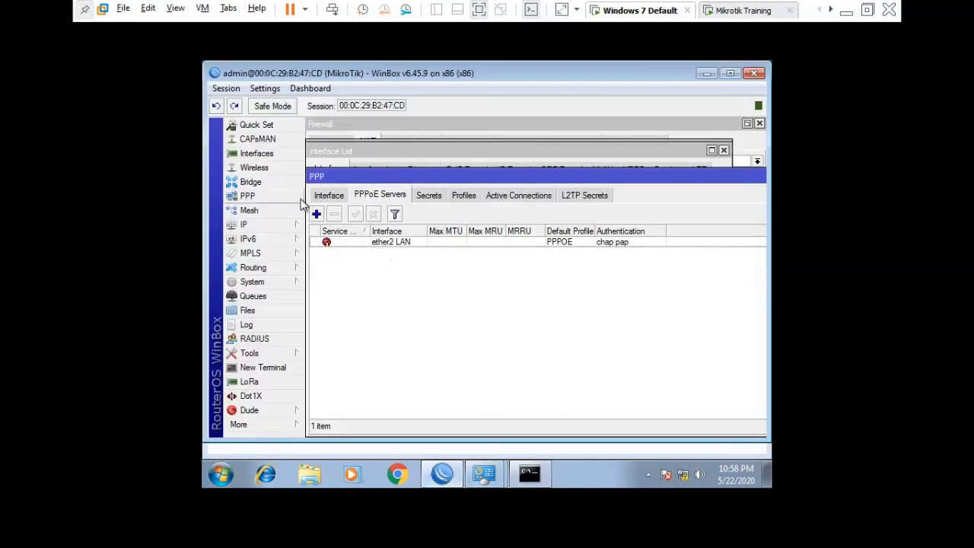
# - Add an IP > Firewall NAT rule with chain srcnat and action masquerade
pyautogui.click(272, 223)
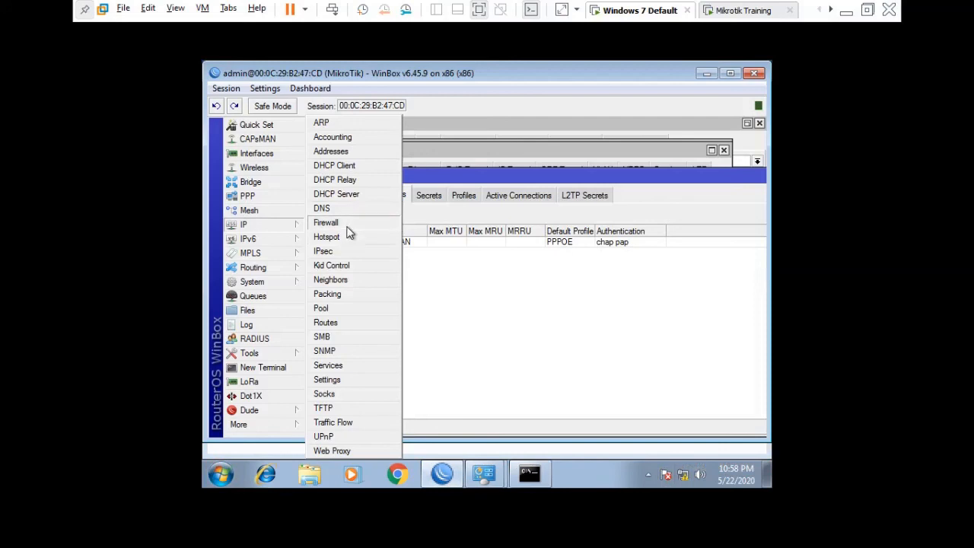
pyautogui.click(347, 227)
pyautogui.click(315, 161)
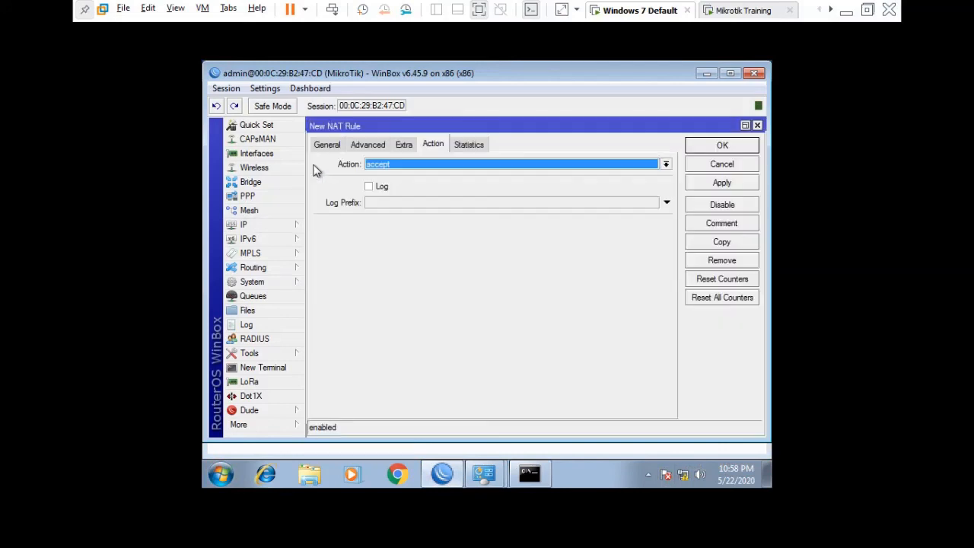
pyautogui.click(338, 146)
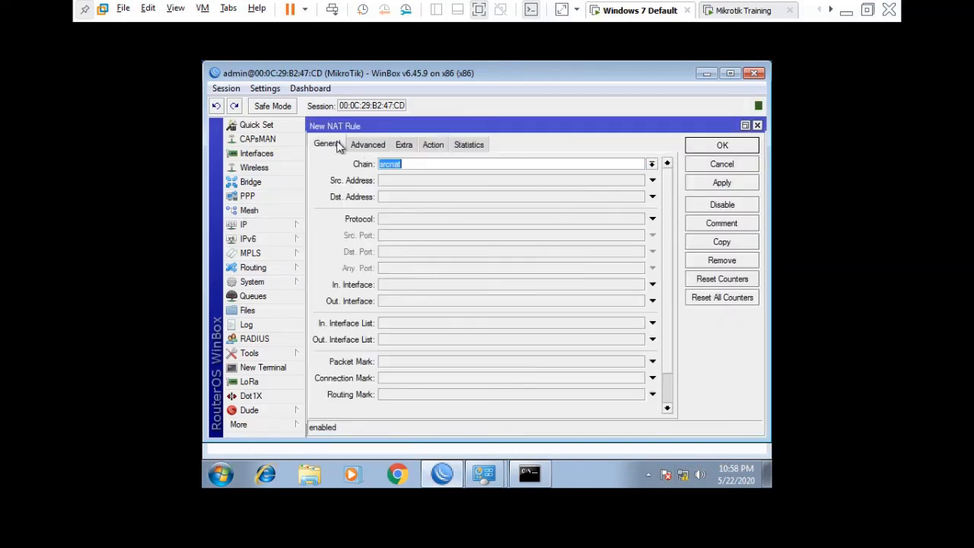
pyautogui.click(435, 147)
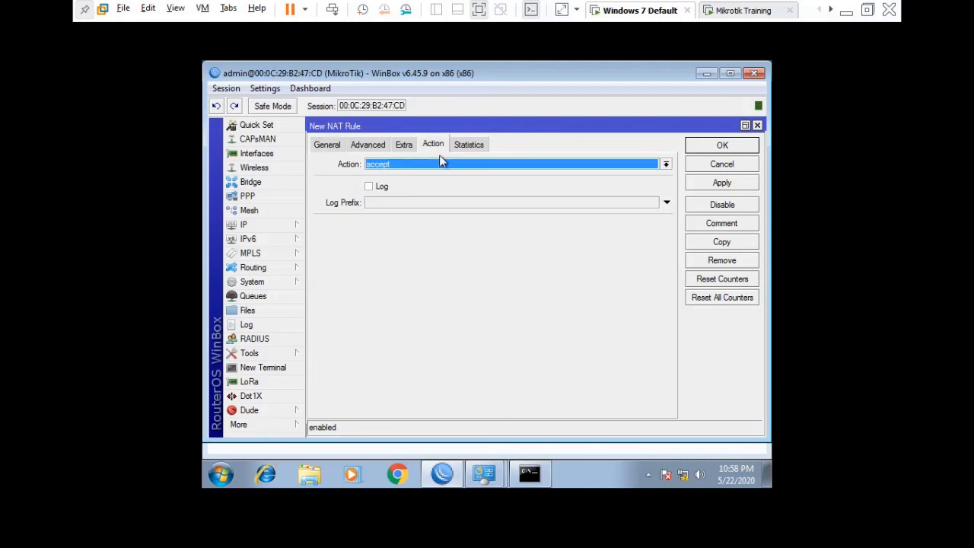
pyautogui.click(443, 164)
pyautogui.click(411, 233)
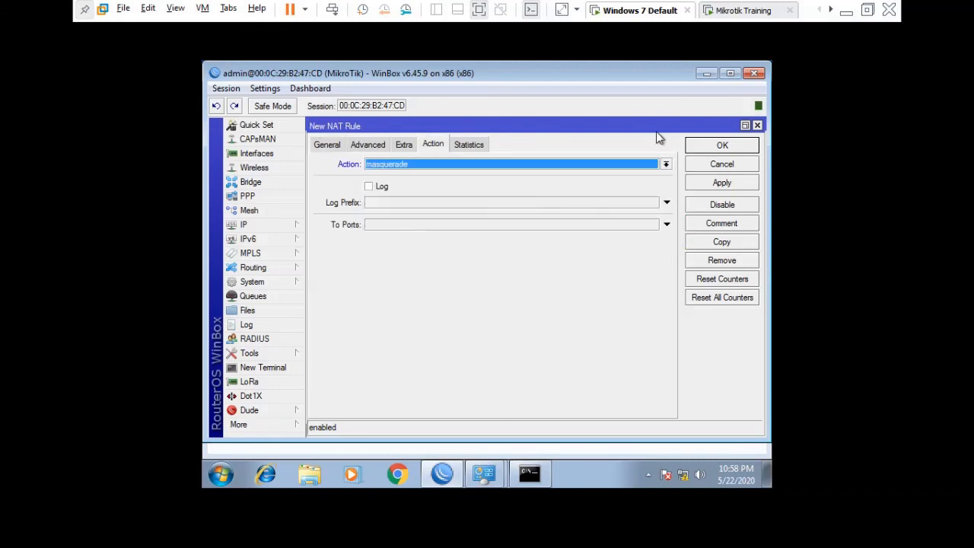
pyautogui.click(717, 145)
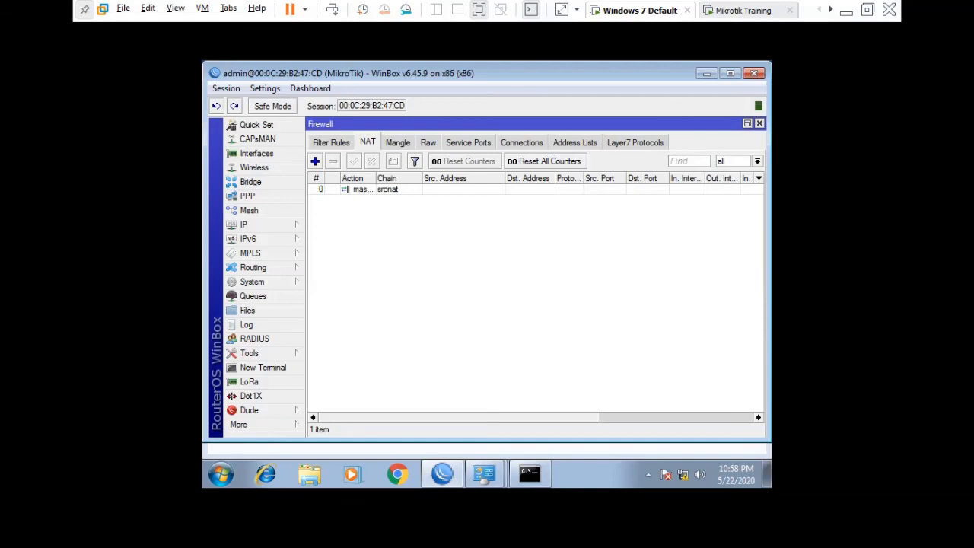
pyautogui.click(530, 474)
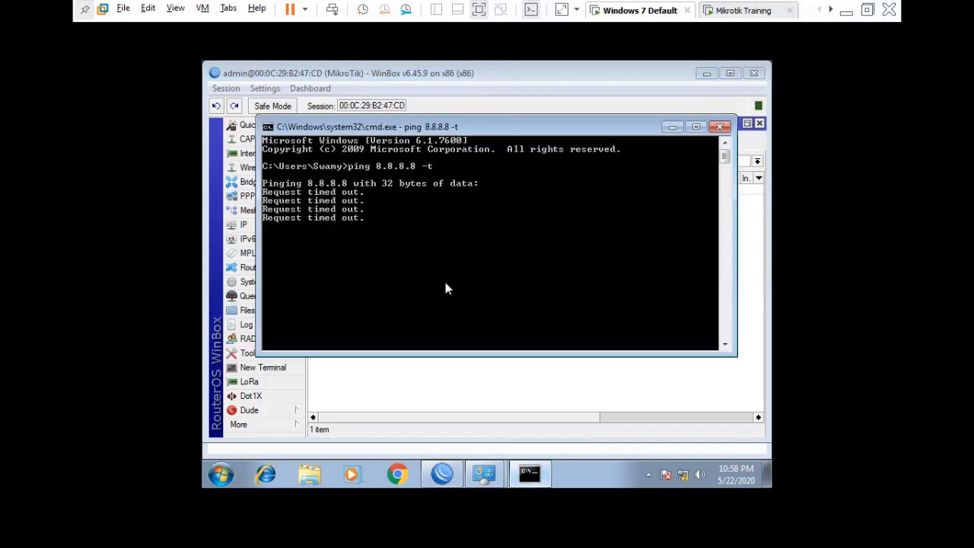
# - Rerun the ping to 8.8.8.8 and ping yahoo.com, both now replying
pyautogui.hotkey('ctrl', 'c')
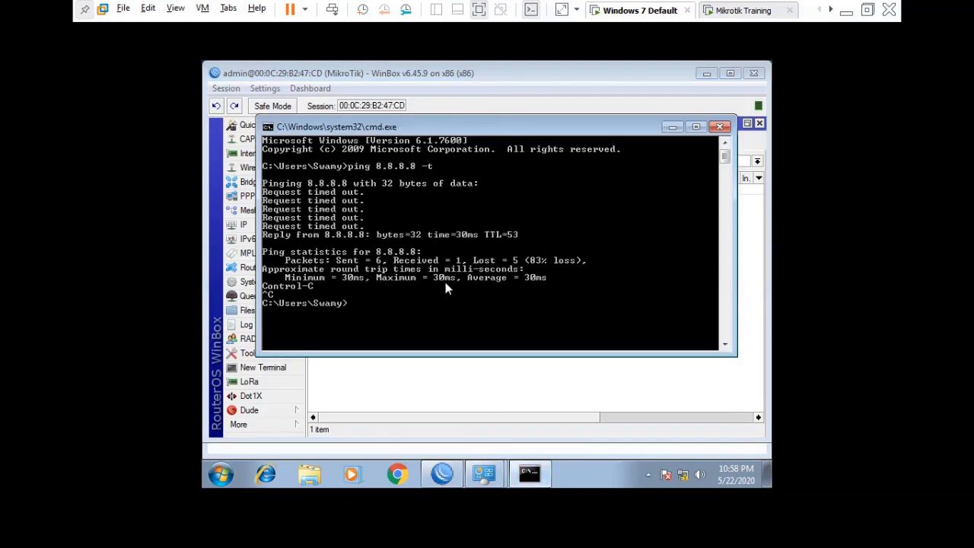
pyautogui.press('Up')
pyautogui.press('Return')
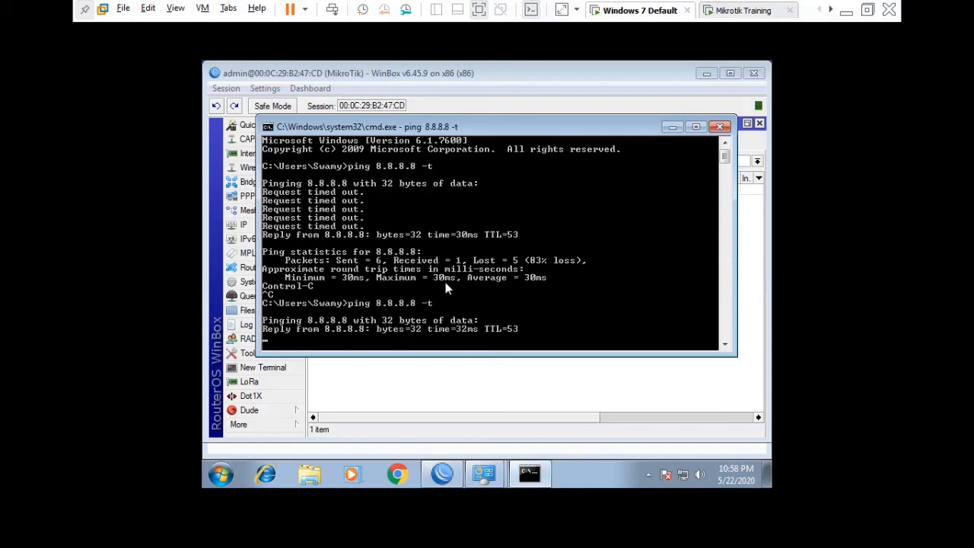
pyautogui.hotkey('ctrl', 'c')
pyautogui.write('ping ya')
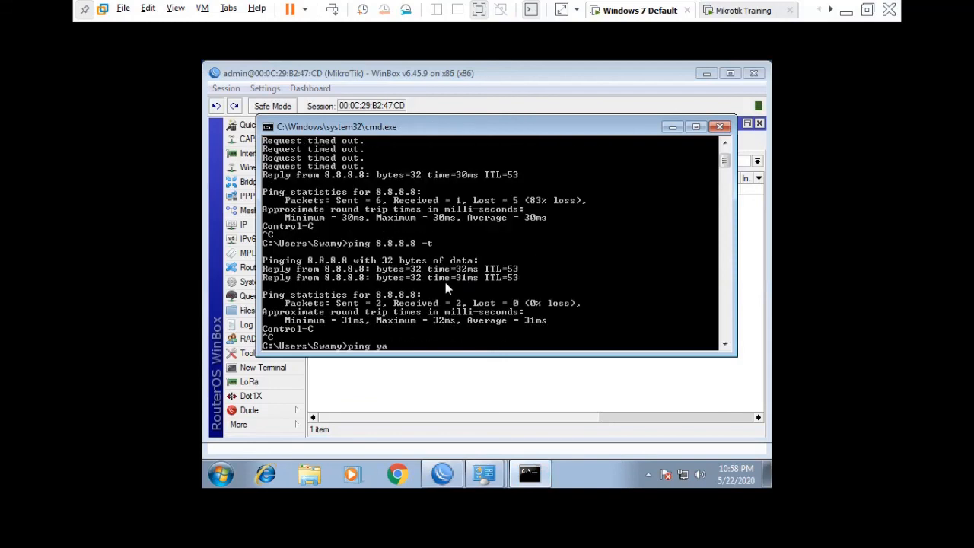
pyautogui.write('hoo.com')
pyautogui.press('Return')
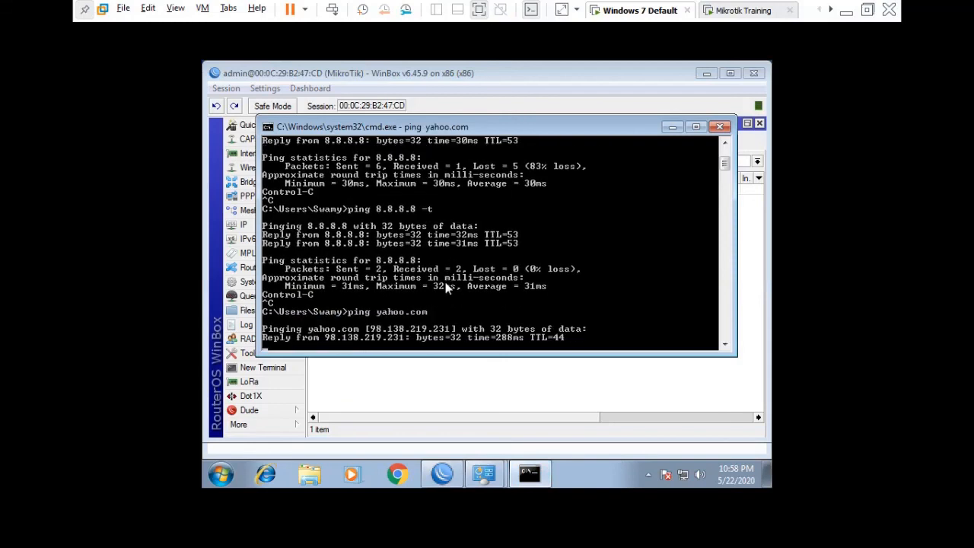
pyautogui.hotkey('ctrl', 'c')
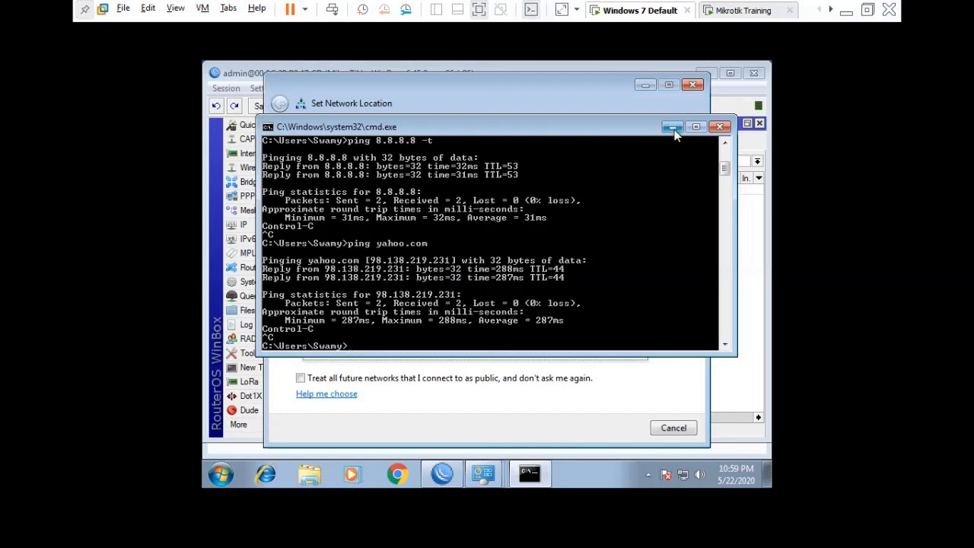
# - Set the isp1 network location to Work
pyautogui.click(673, 128)
pyautogui.click(436, 268)
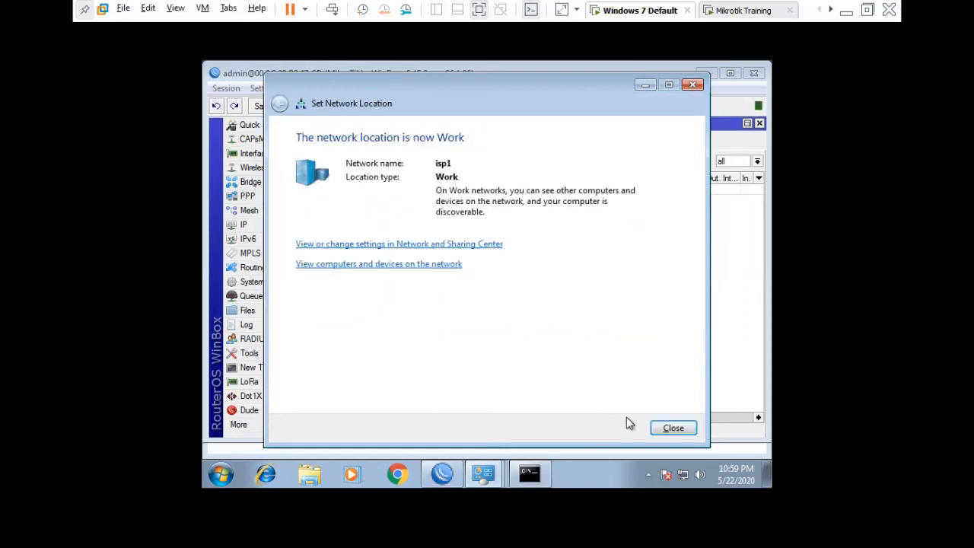
pyautogui.click(672, 428)
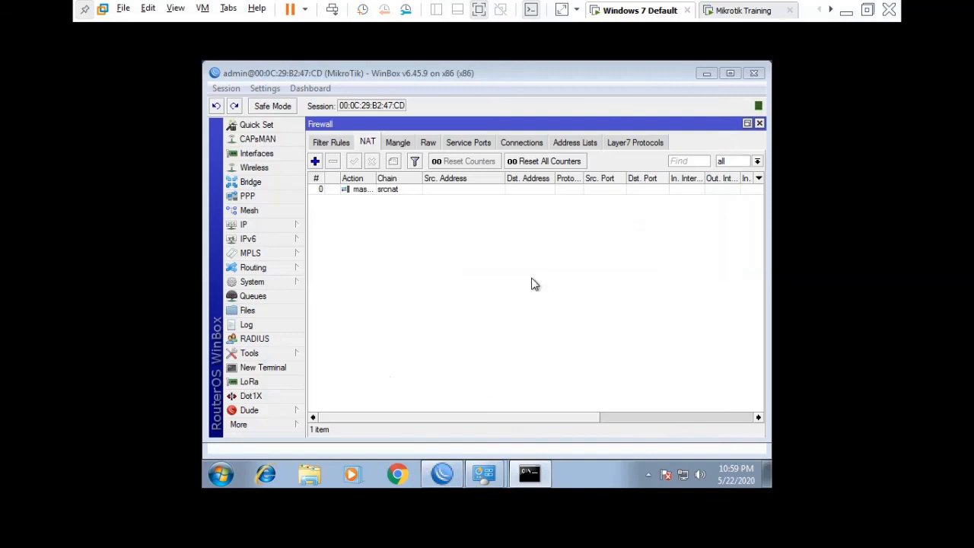